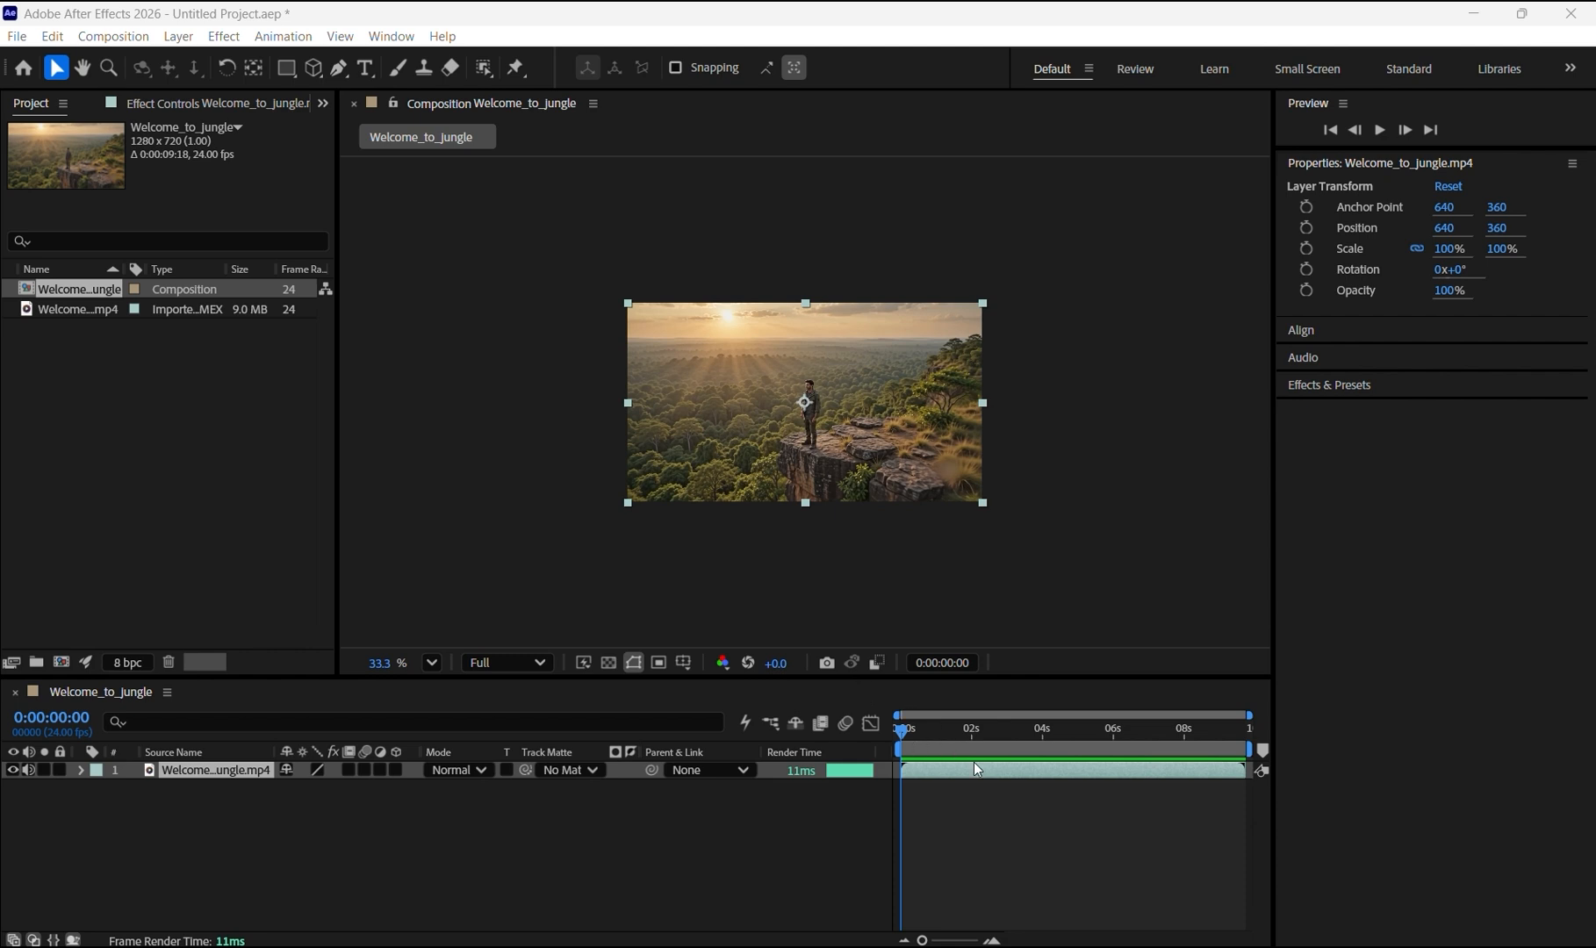
# Step: Play the composition from the start to preview the jungle clip
pyautogui.click(903, 733)
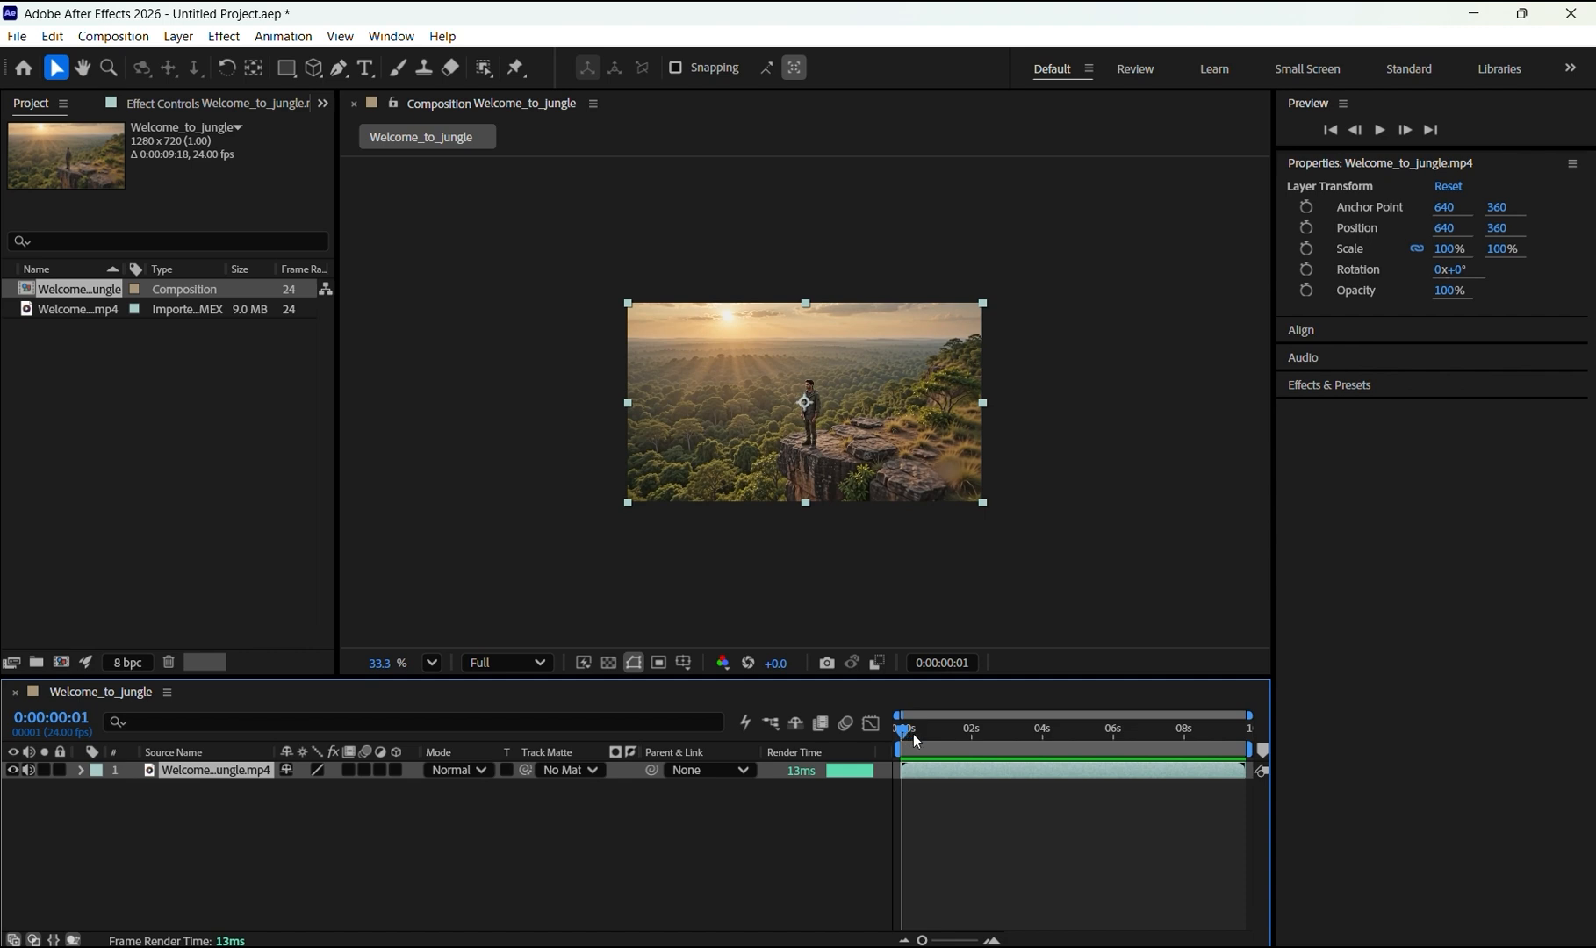
pyautogui.press('space')
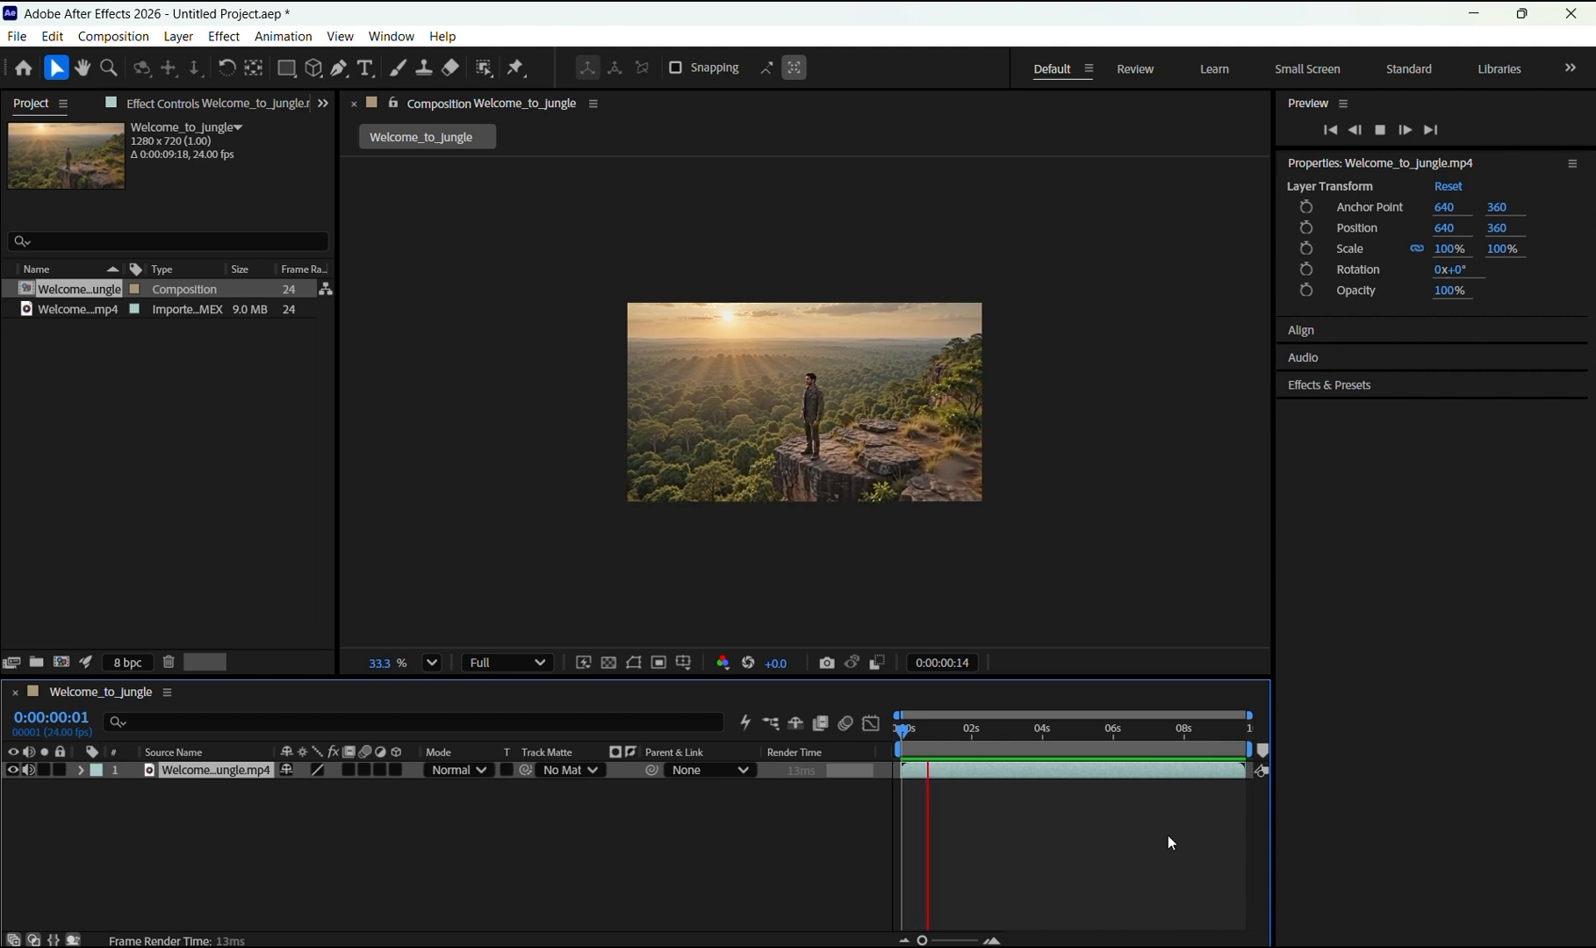
pyautogui.press('space')
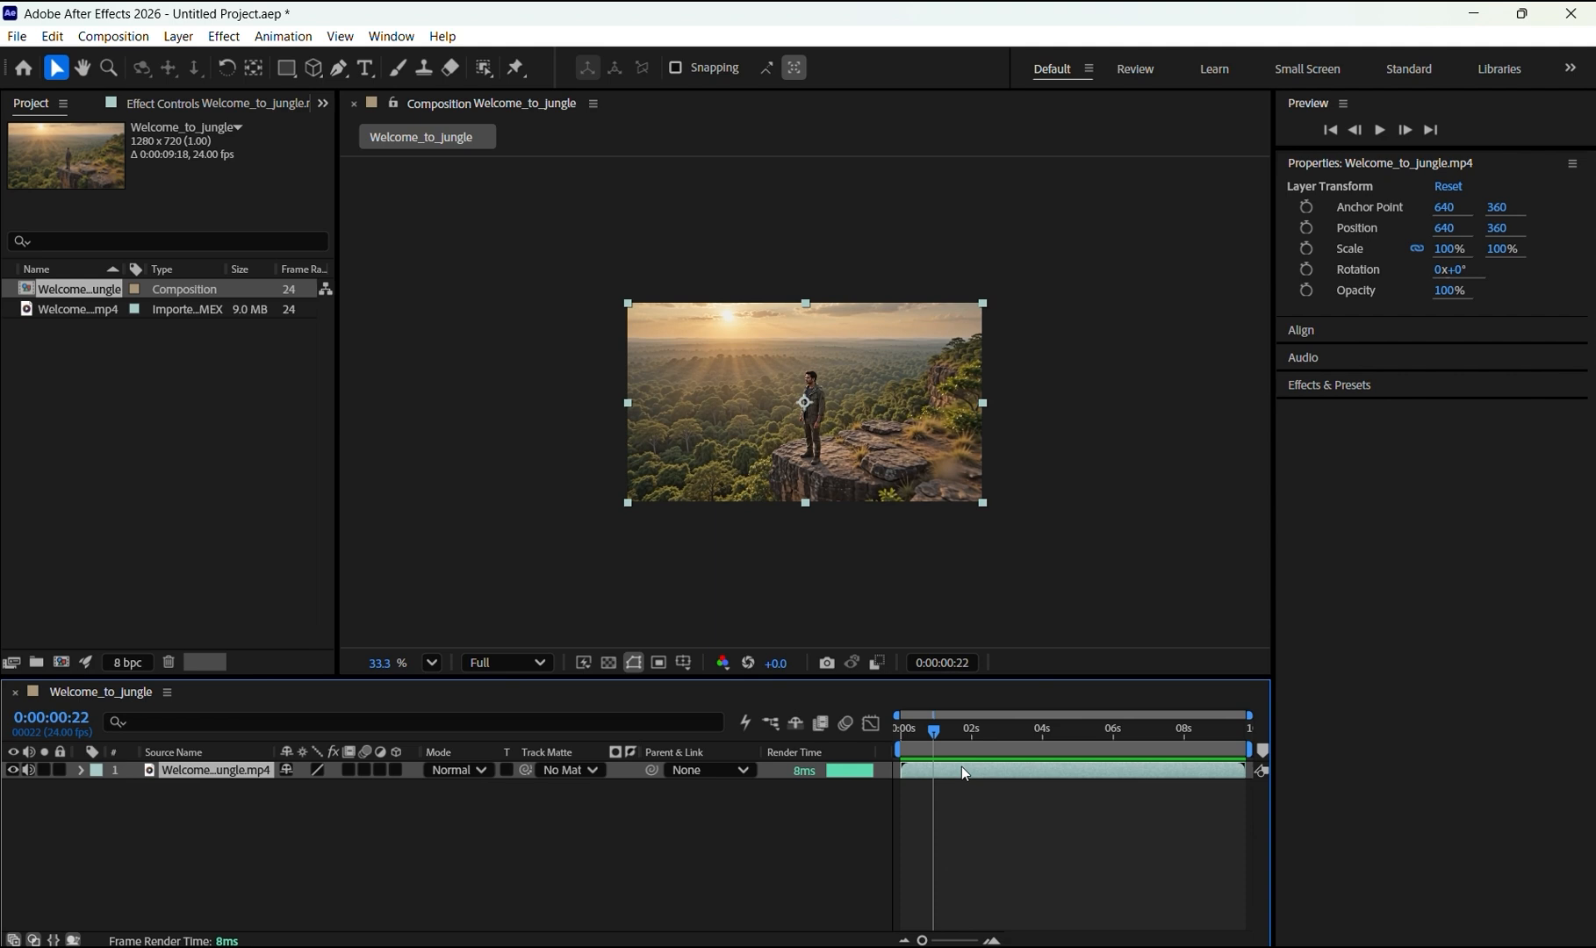
# Step: Isolate the standing man in the video layer with the Object Matte tool
pyautogui.click(484, 71)
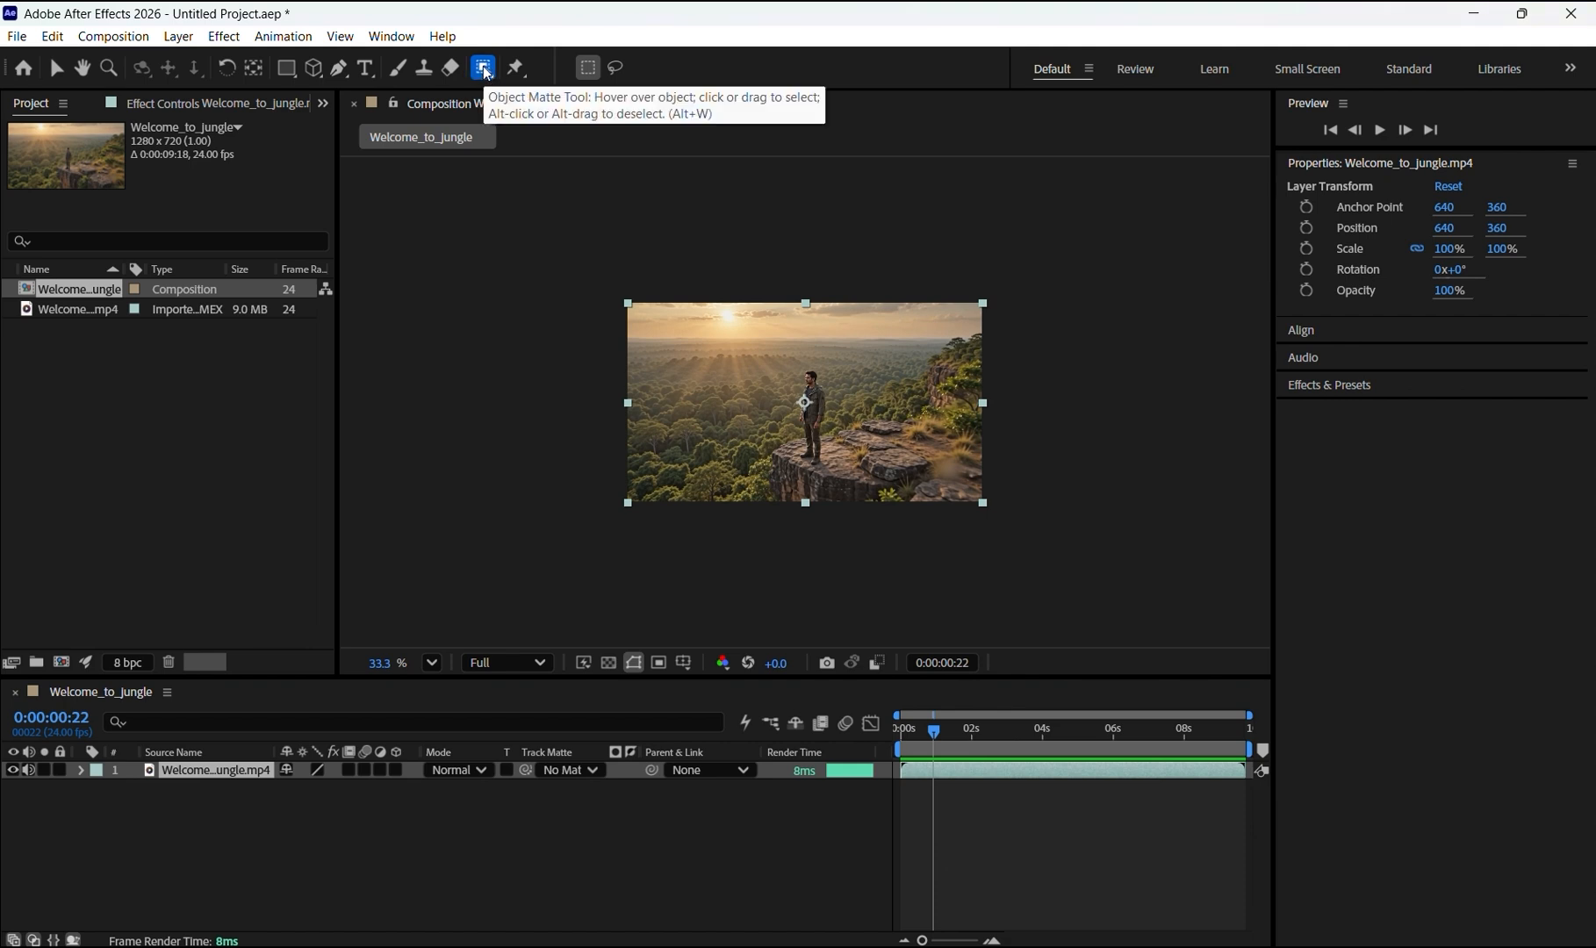
pyautogui.doubleClick(1008, 769)
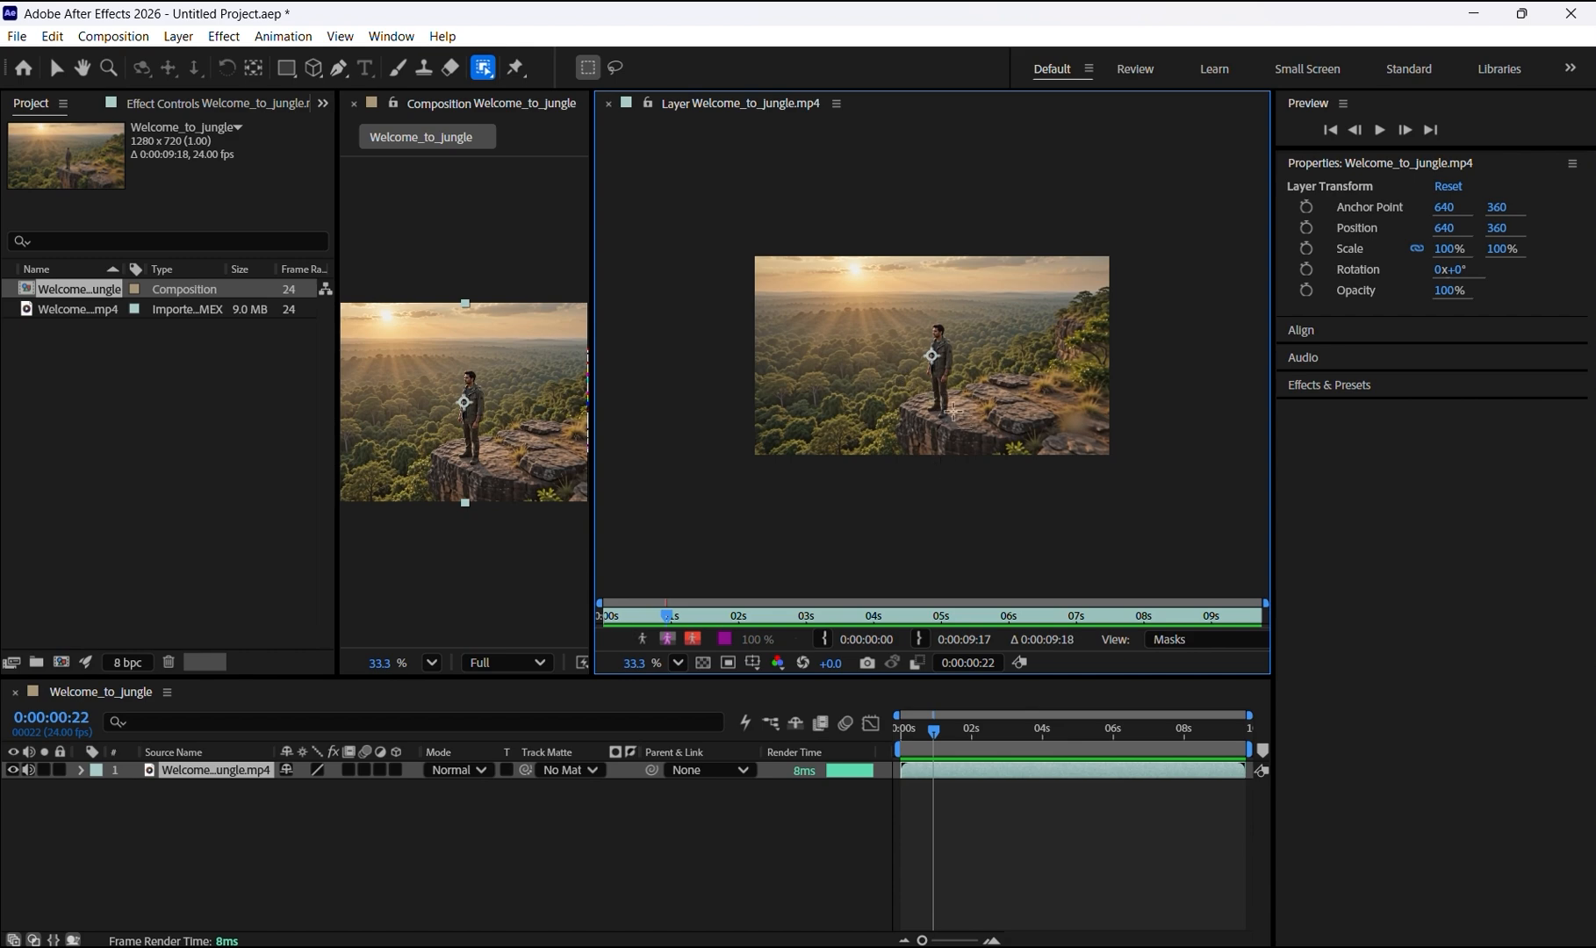
pyautogui.moveTo(935, 352); pyautogui.dragTo(936, 386)
pyautogui.click(940, 368)
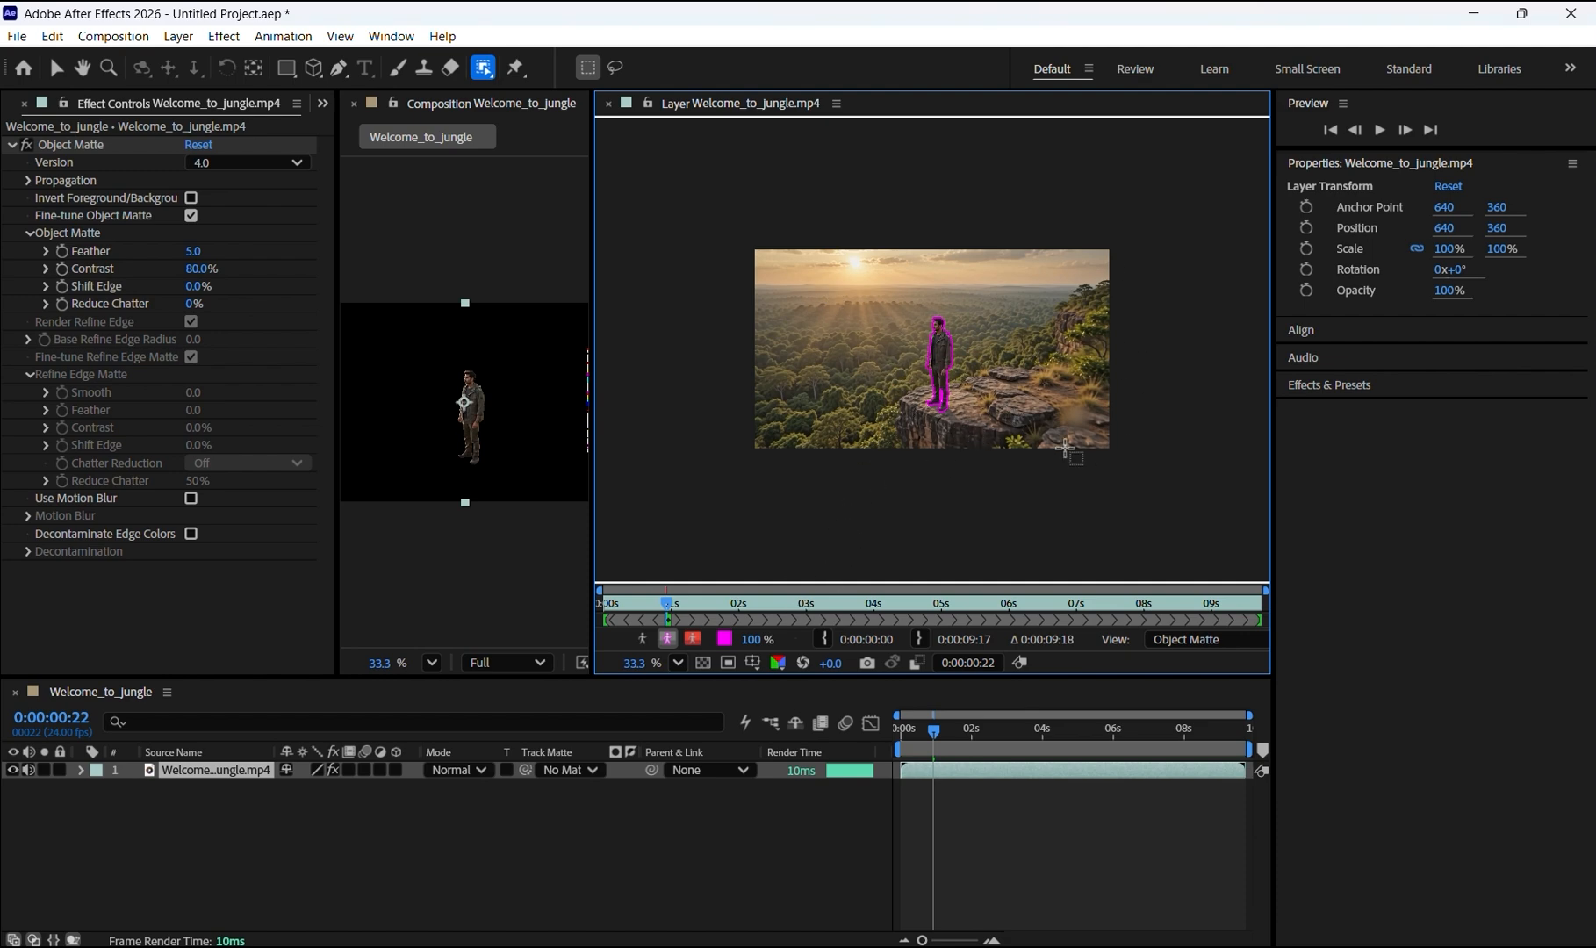
# Step: Duplicate the video layer and delete the Object Matte effect from the copy
pyautogui.click(226, 765)
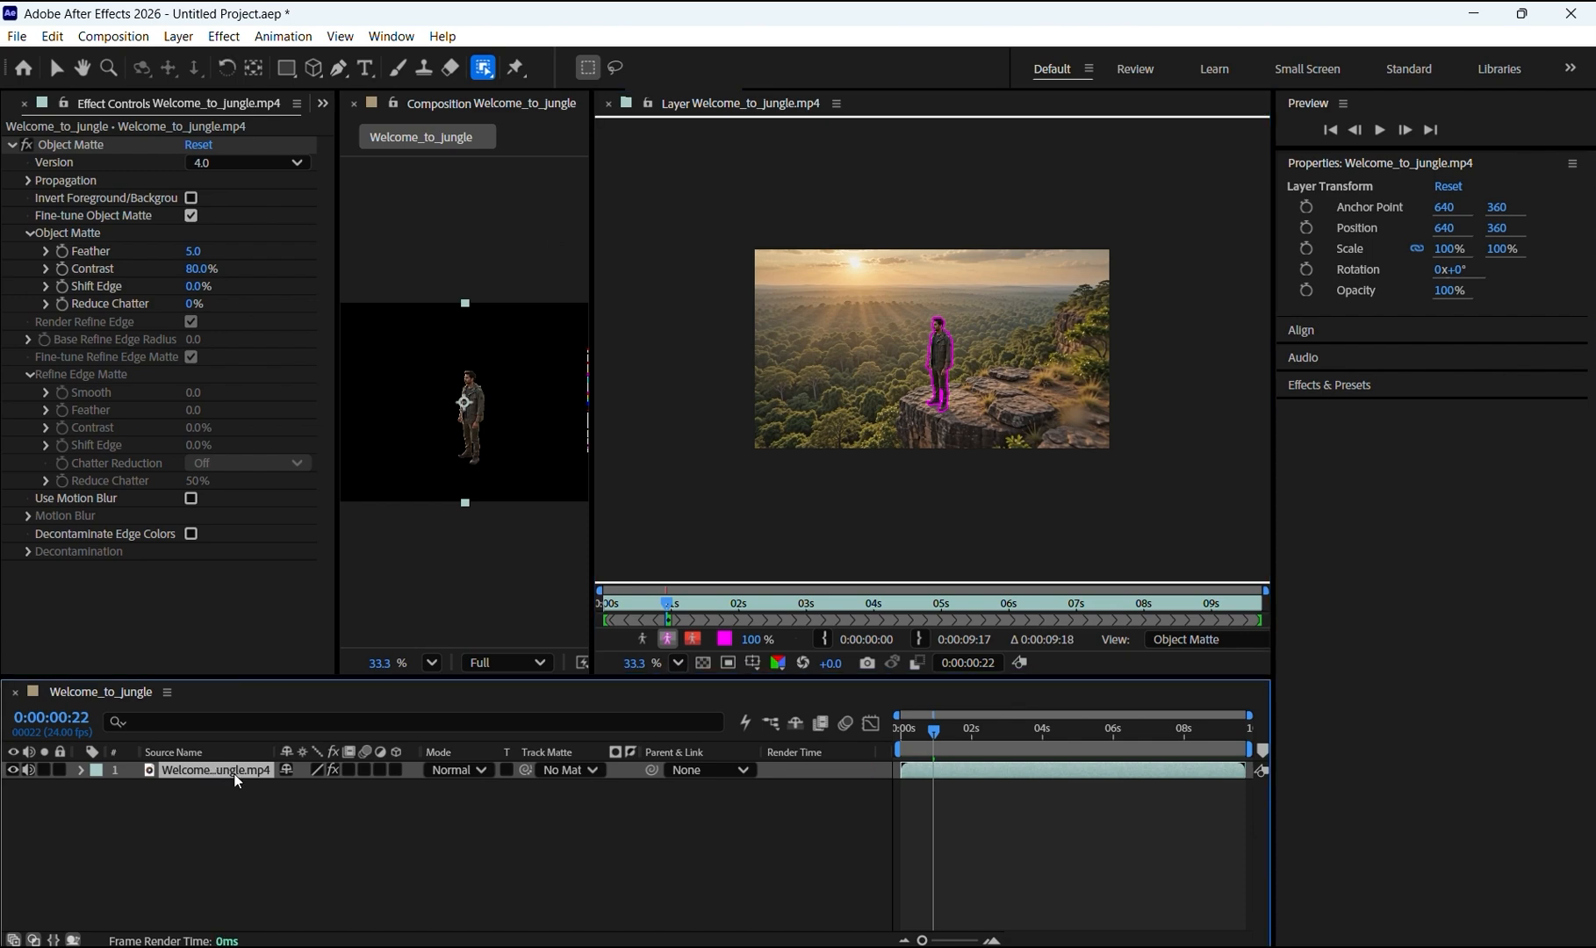
pyautogui.hotkey('ctrl', 'd')
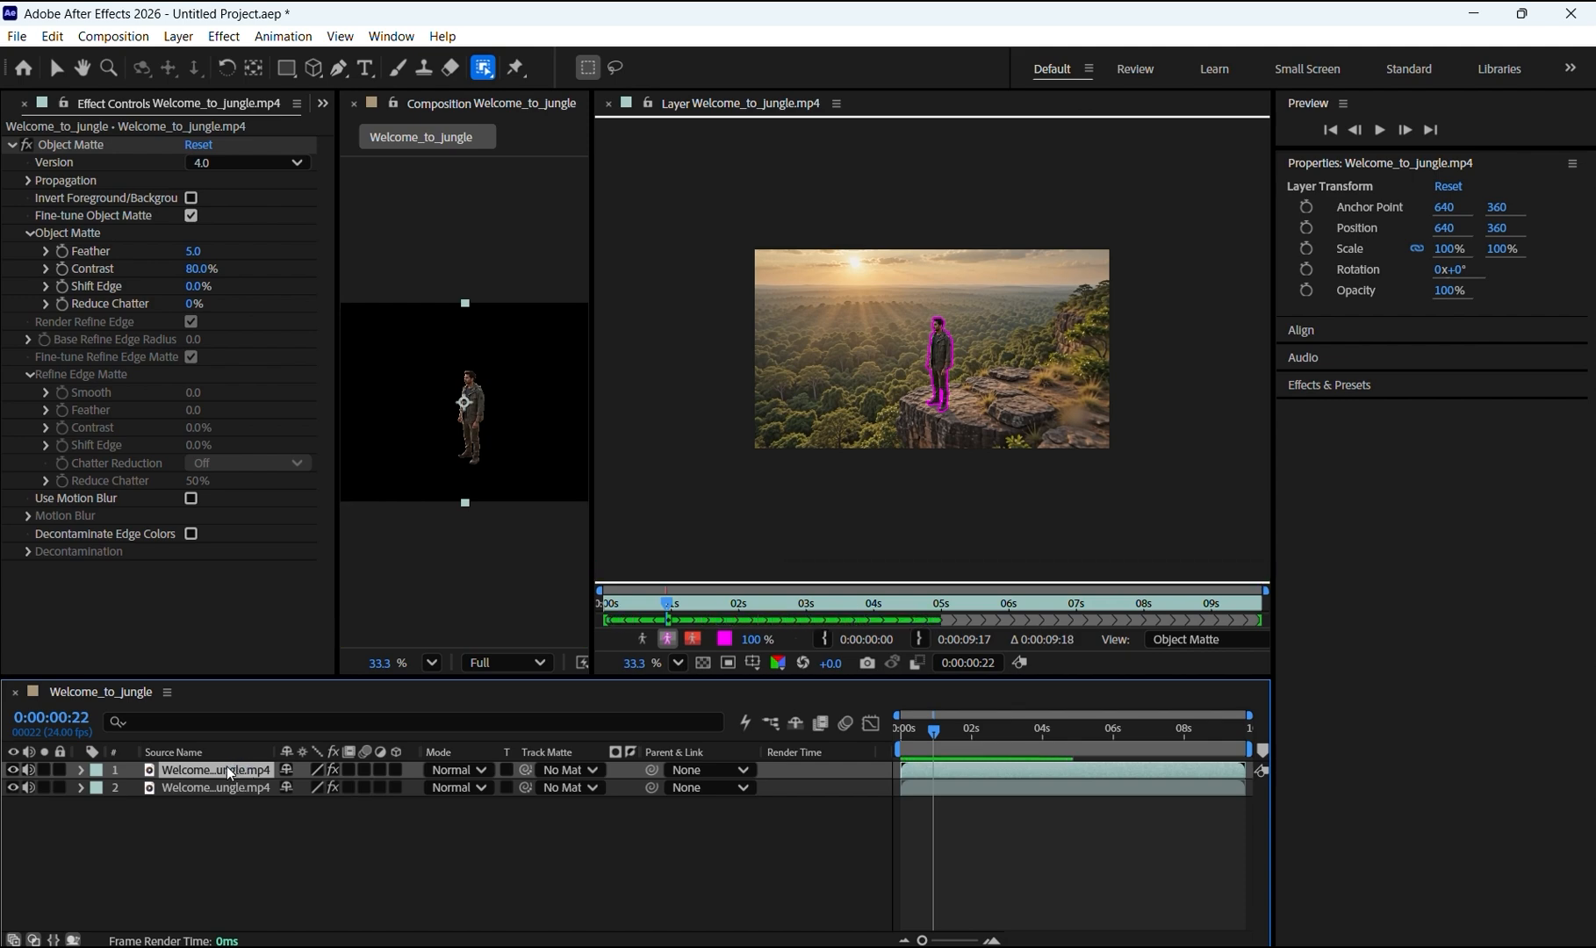
pyautogui.click(92, 142)
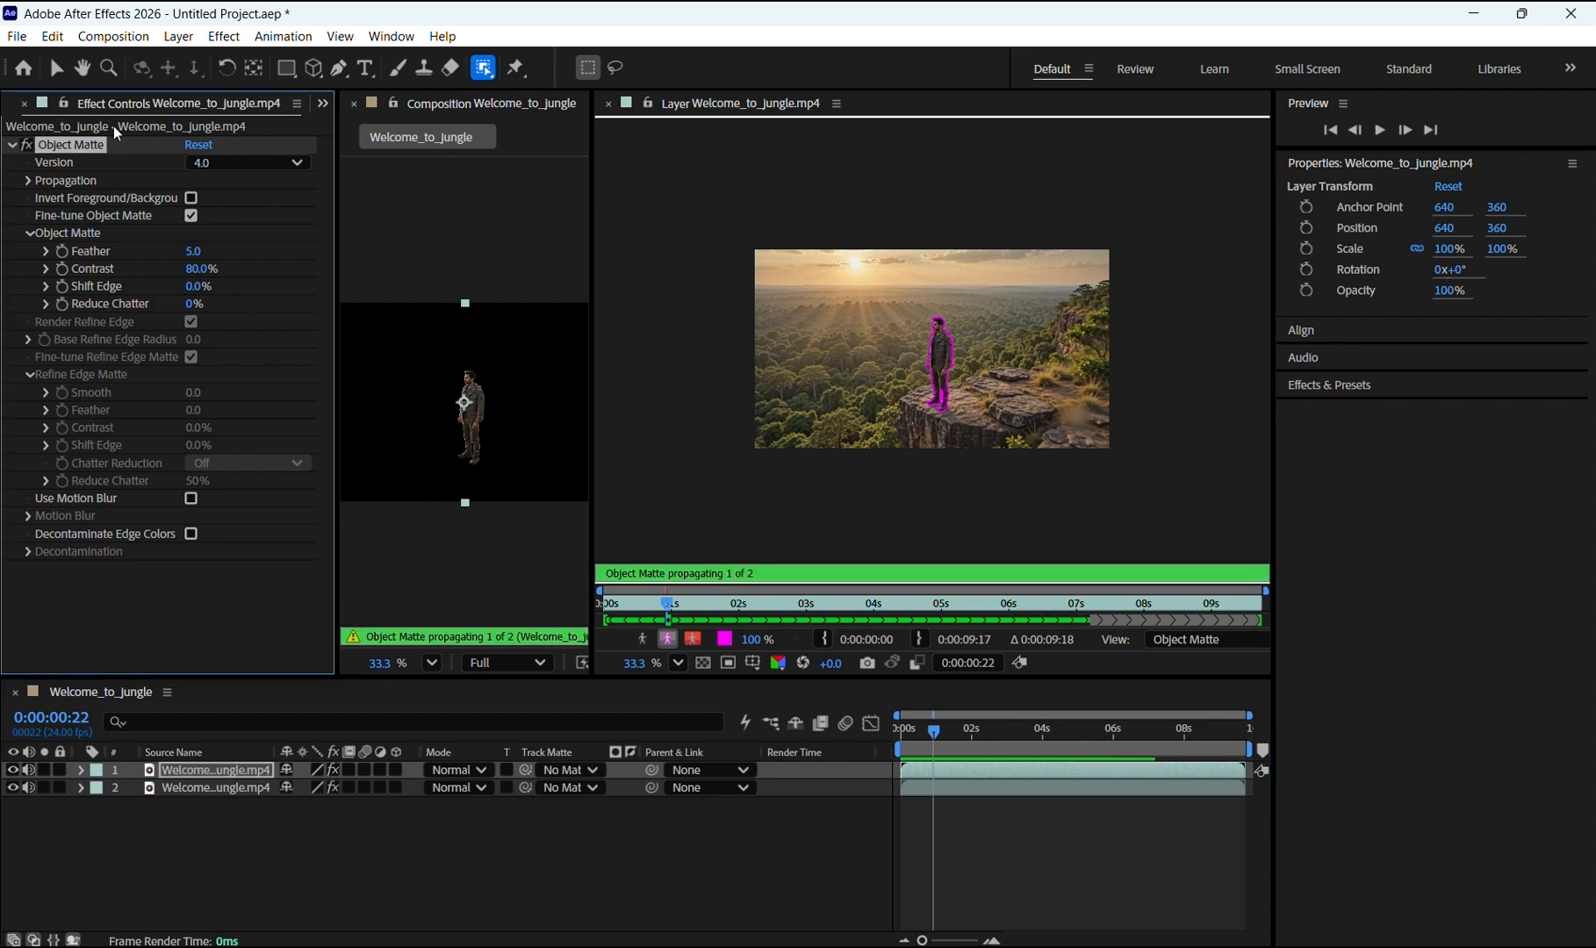
pyautogui.press('Delete')
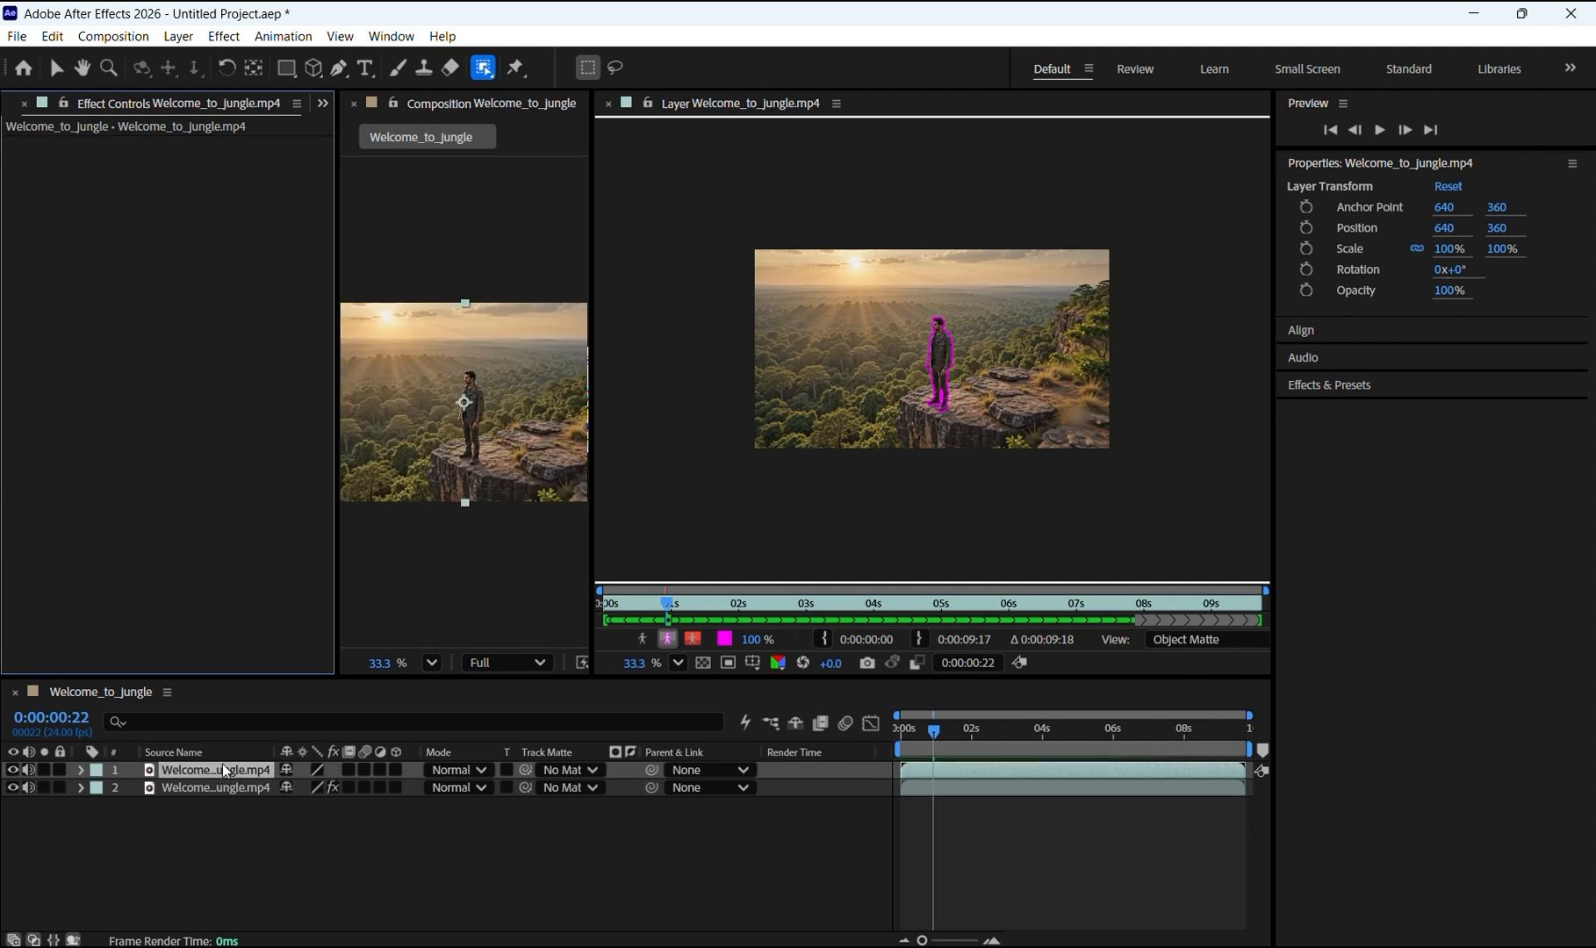
# Step: Move the unmatted copy below the matted layer and check the matte by toggling the lower layer's visibility
pyautogui.moveTo(226, 764); pyautogui.dragTo(214, 798)
pyautogui.moveTo(214, 798); pyautogui.dragTo(213, 797)
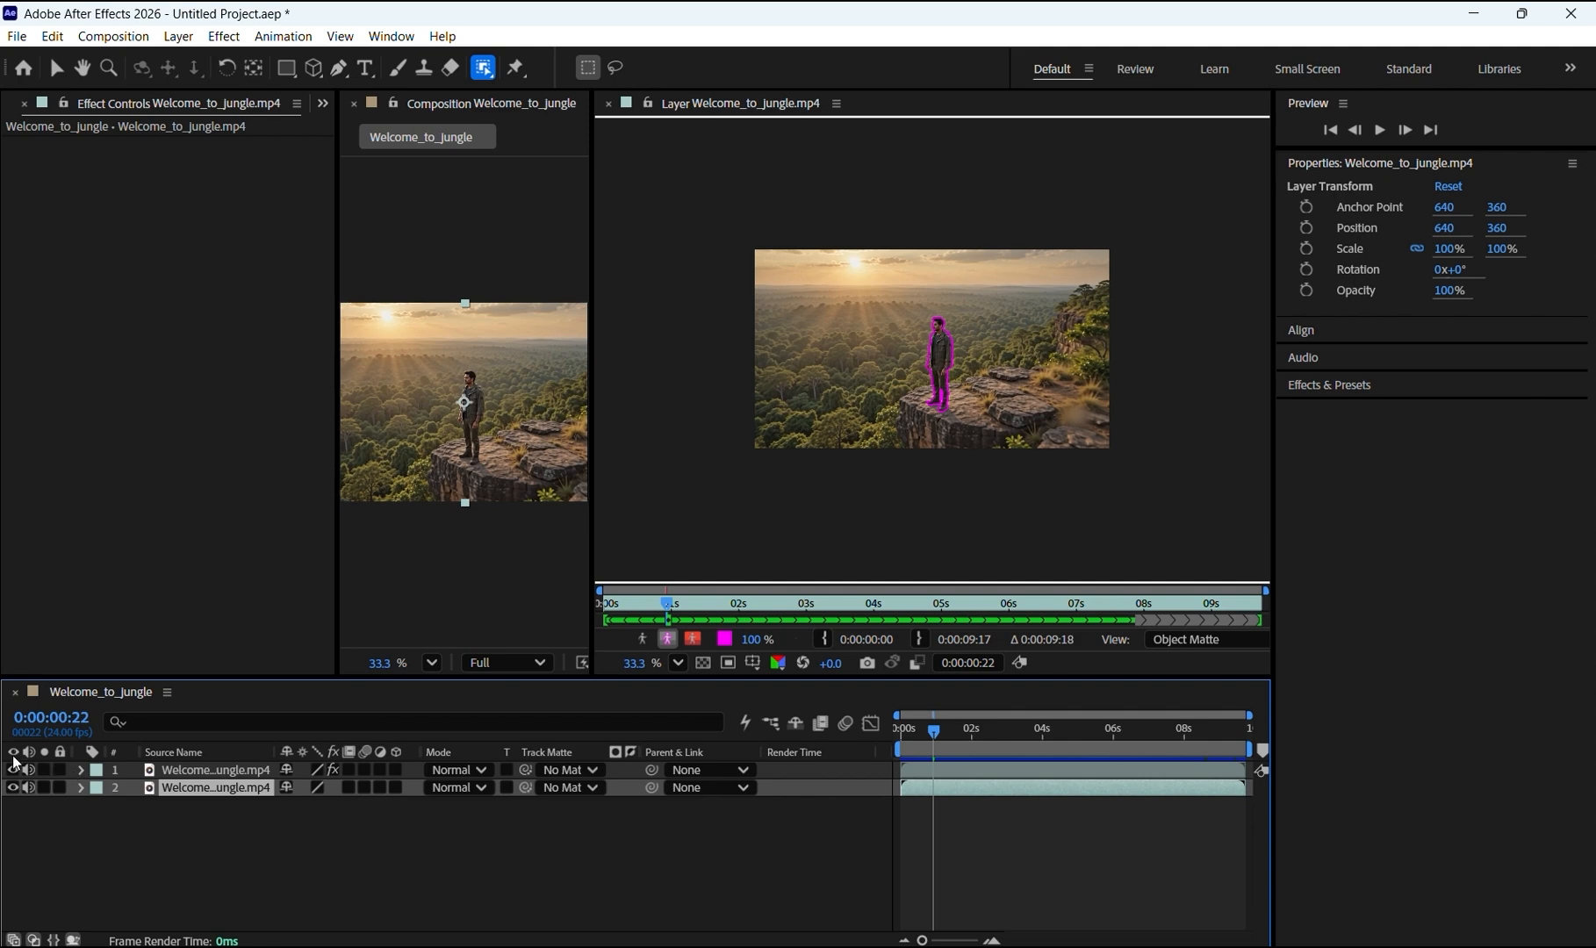
pyautogui.click(13, 790)
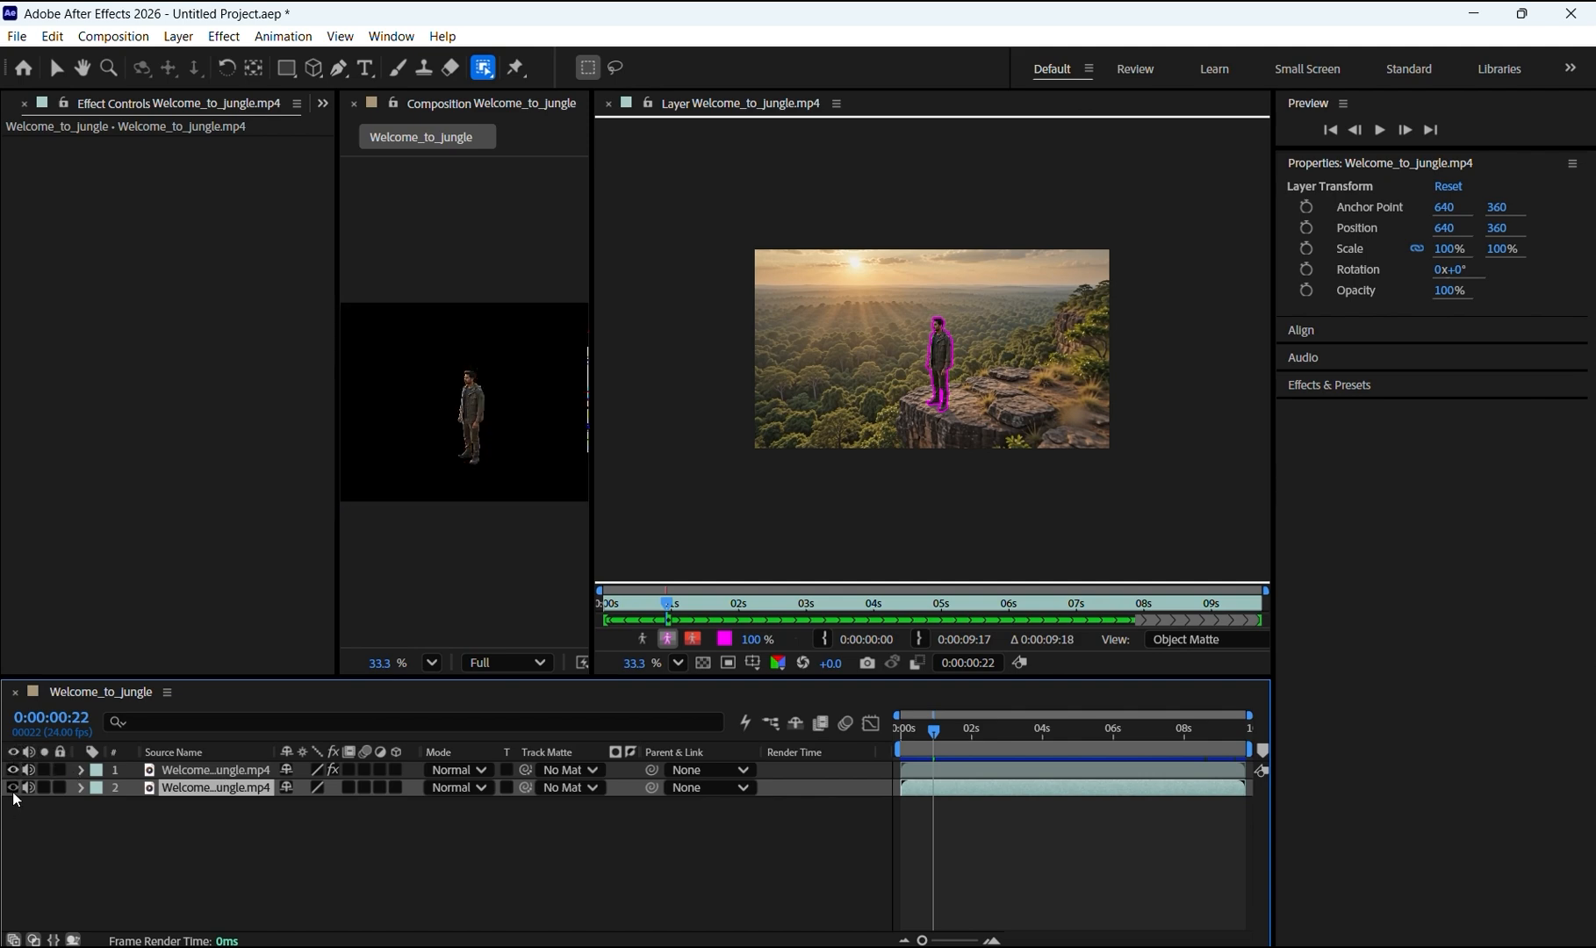
pyautogui.click(14, 788)
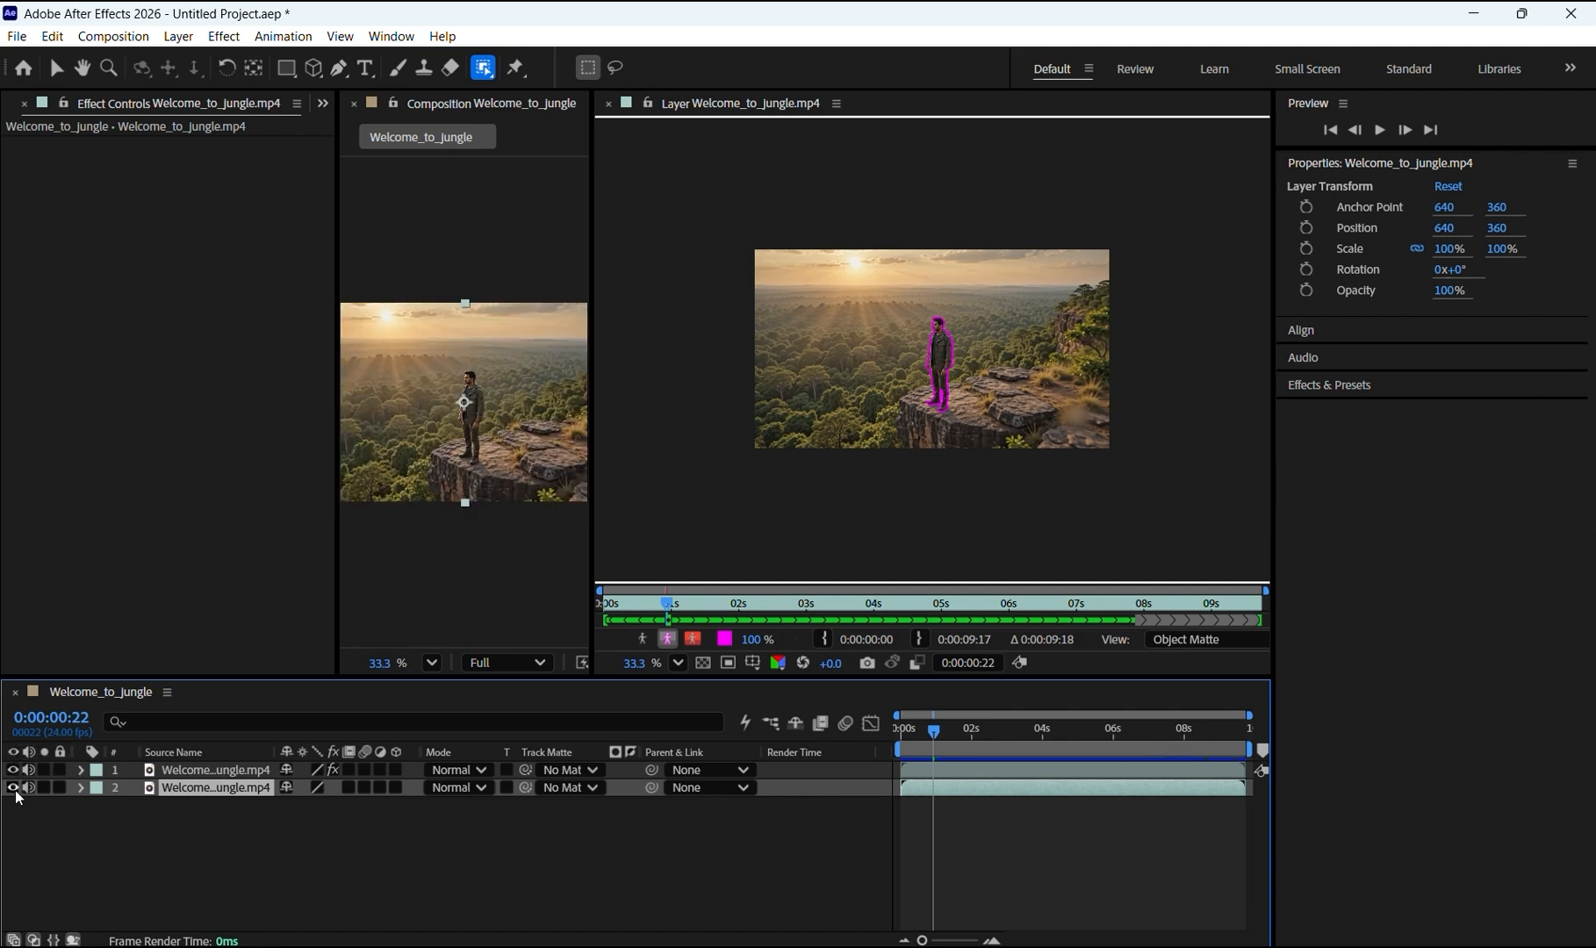
# Step: Rename the matted layer Matte
pyautogui.doubleClick(202, 773)
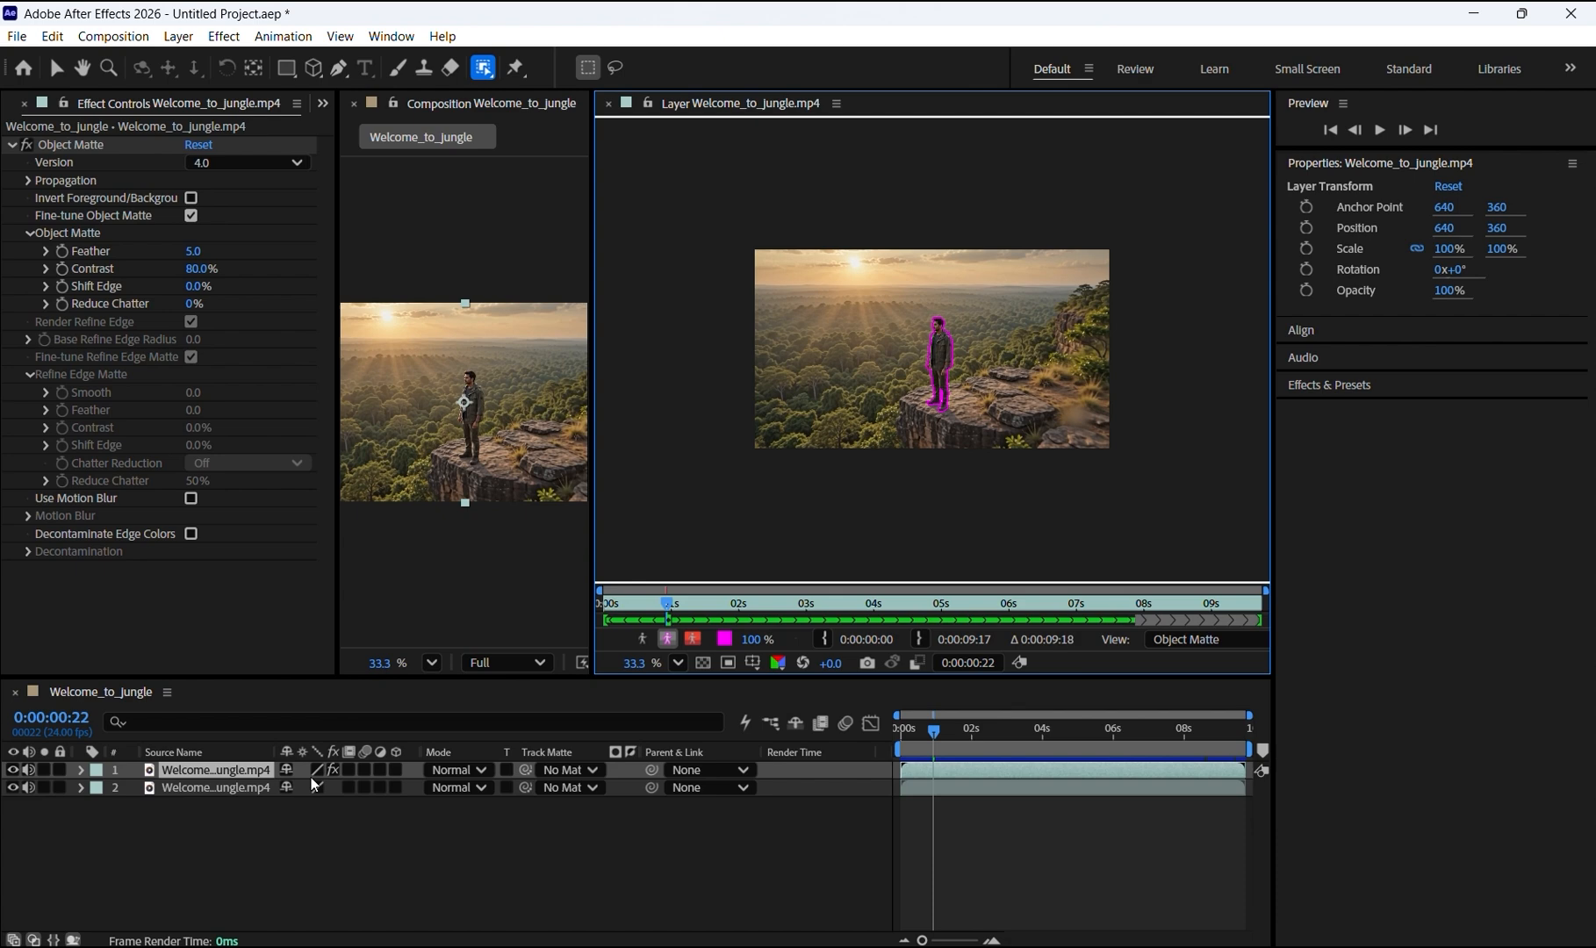
pyautogui.rightClick(227, 766)
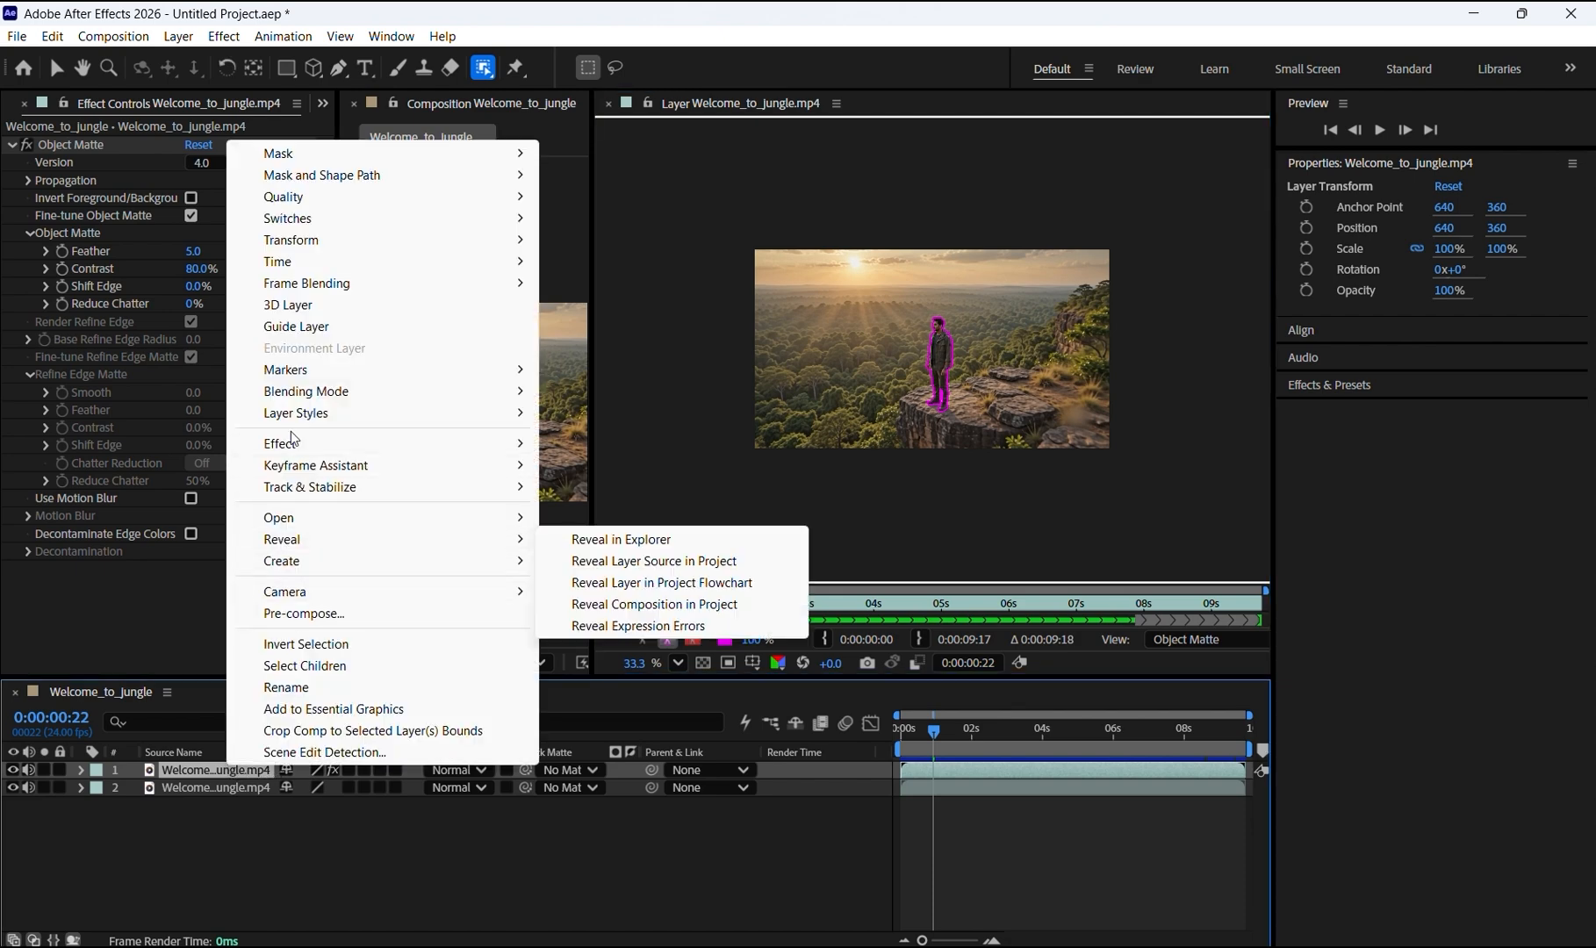
pyautogui.click(316, 687)
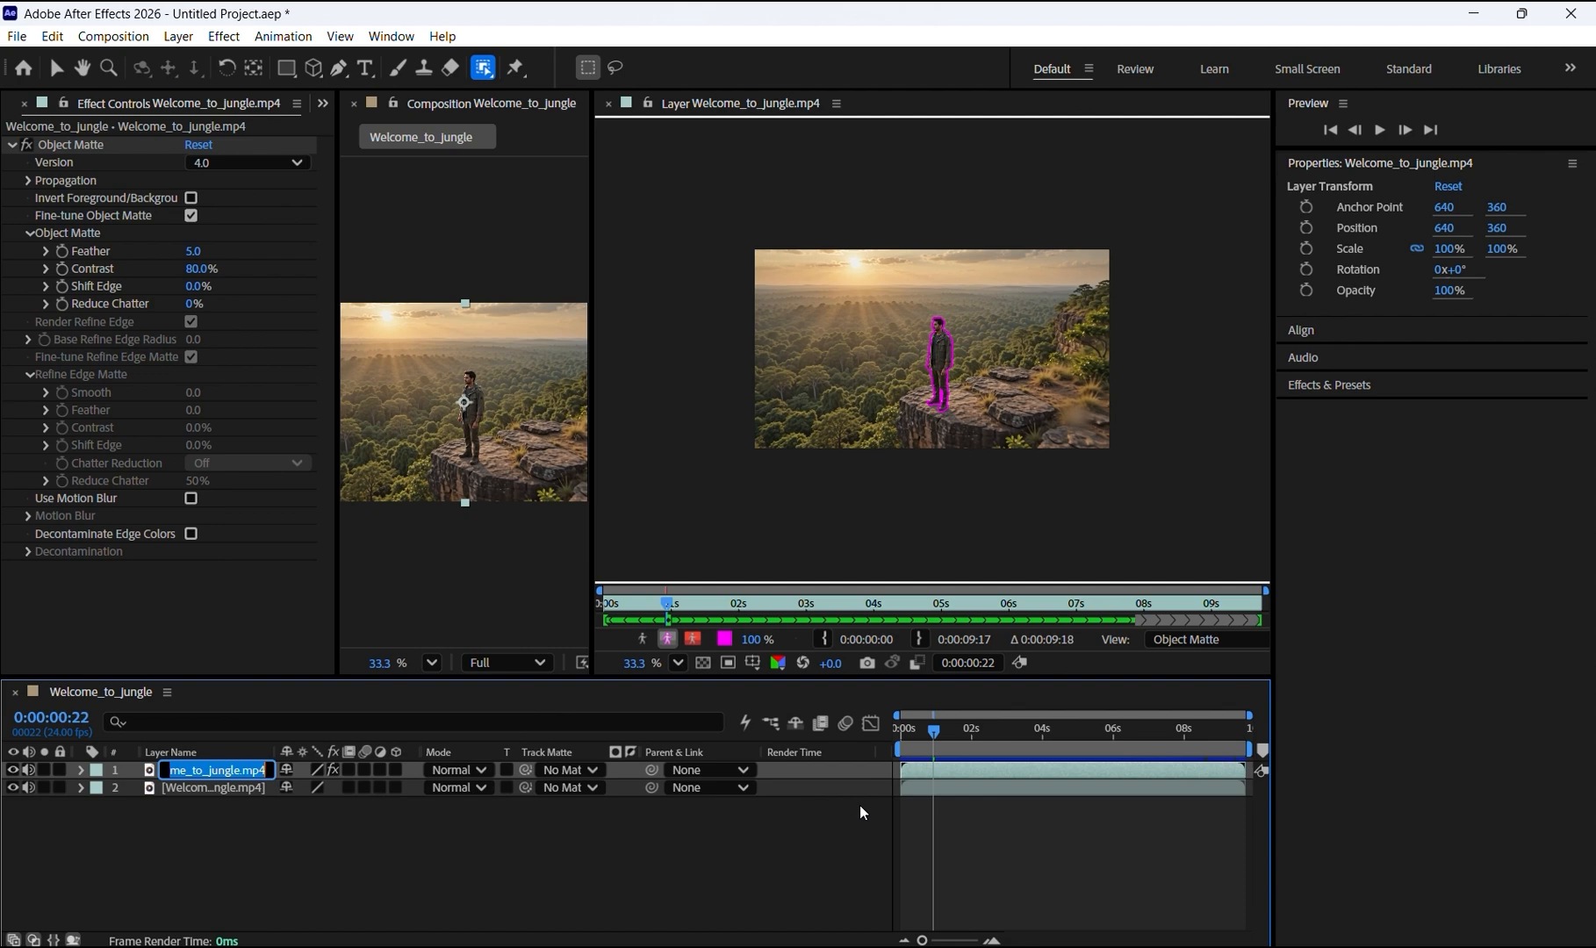
pyautogui.write('Matte')
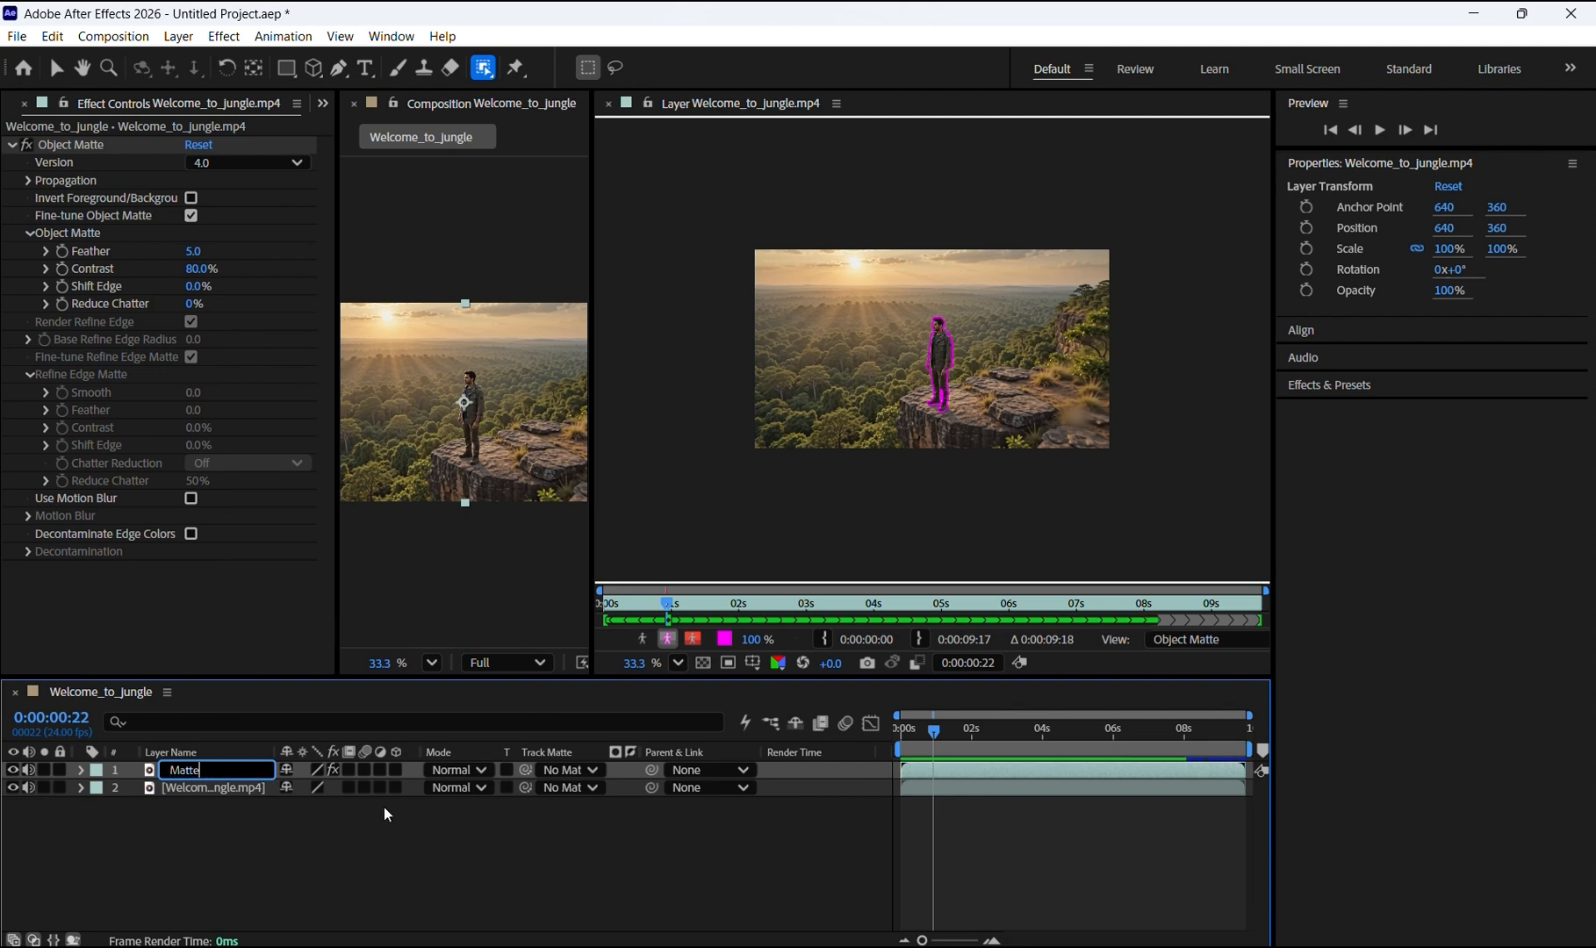
pyautogui.click(216, 787)
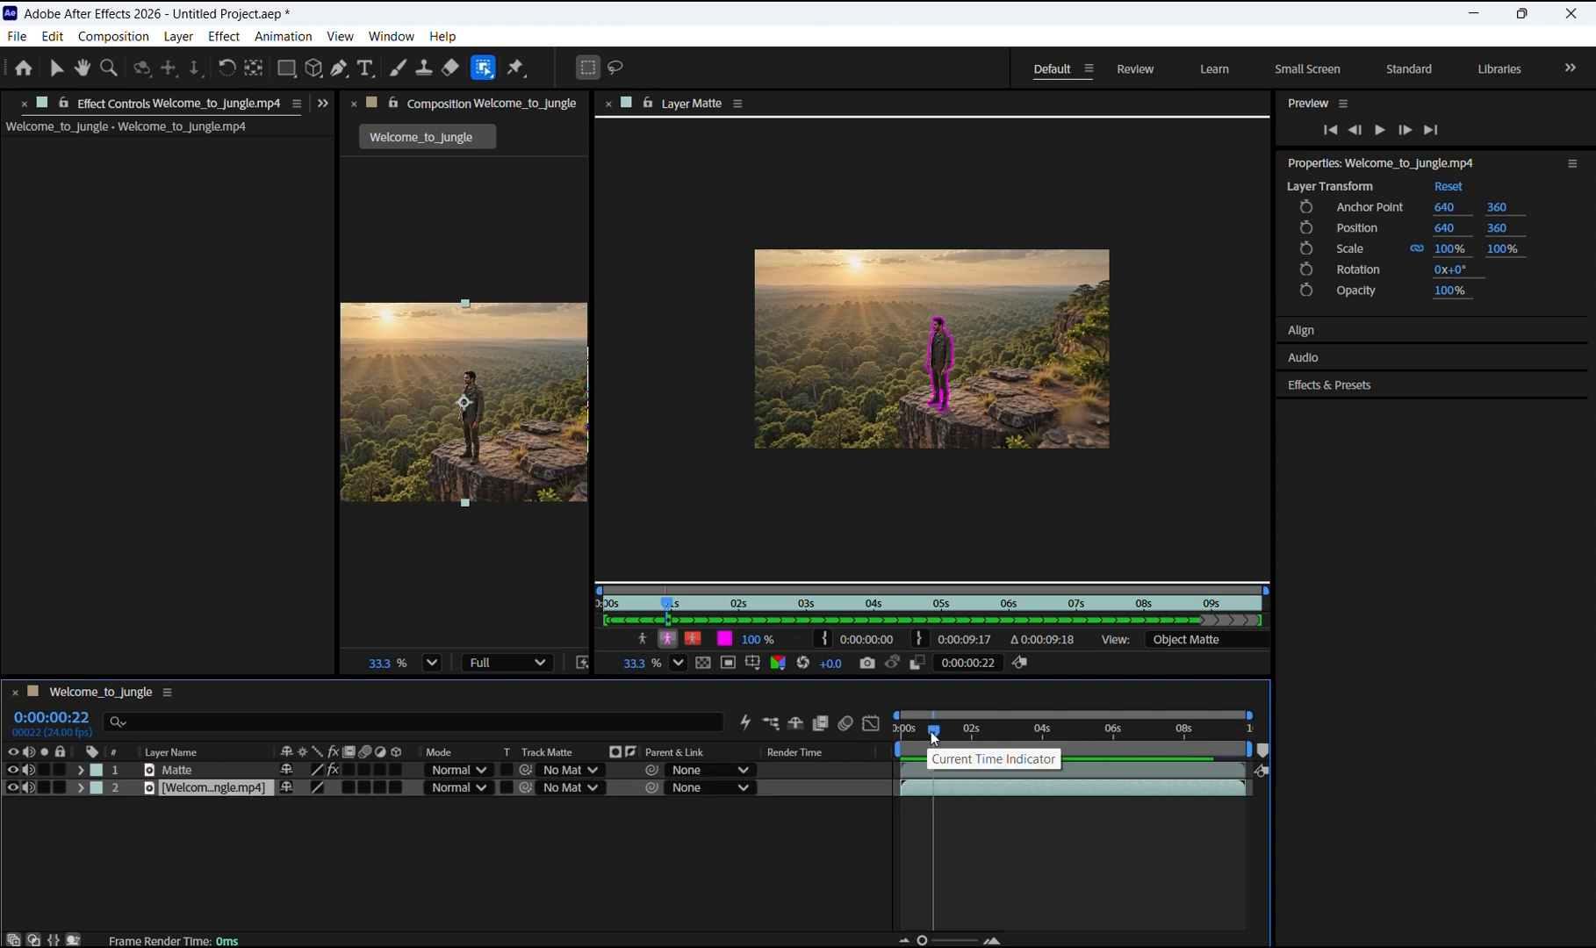
# Step: At 0:00:01:19, add a text layer reading Welcome to Jungle in the composition
pyautogui.moveTo(924, 740); pyautogui.dragTo(965, 738)
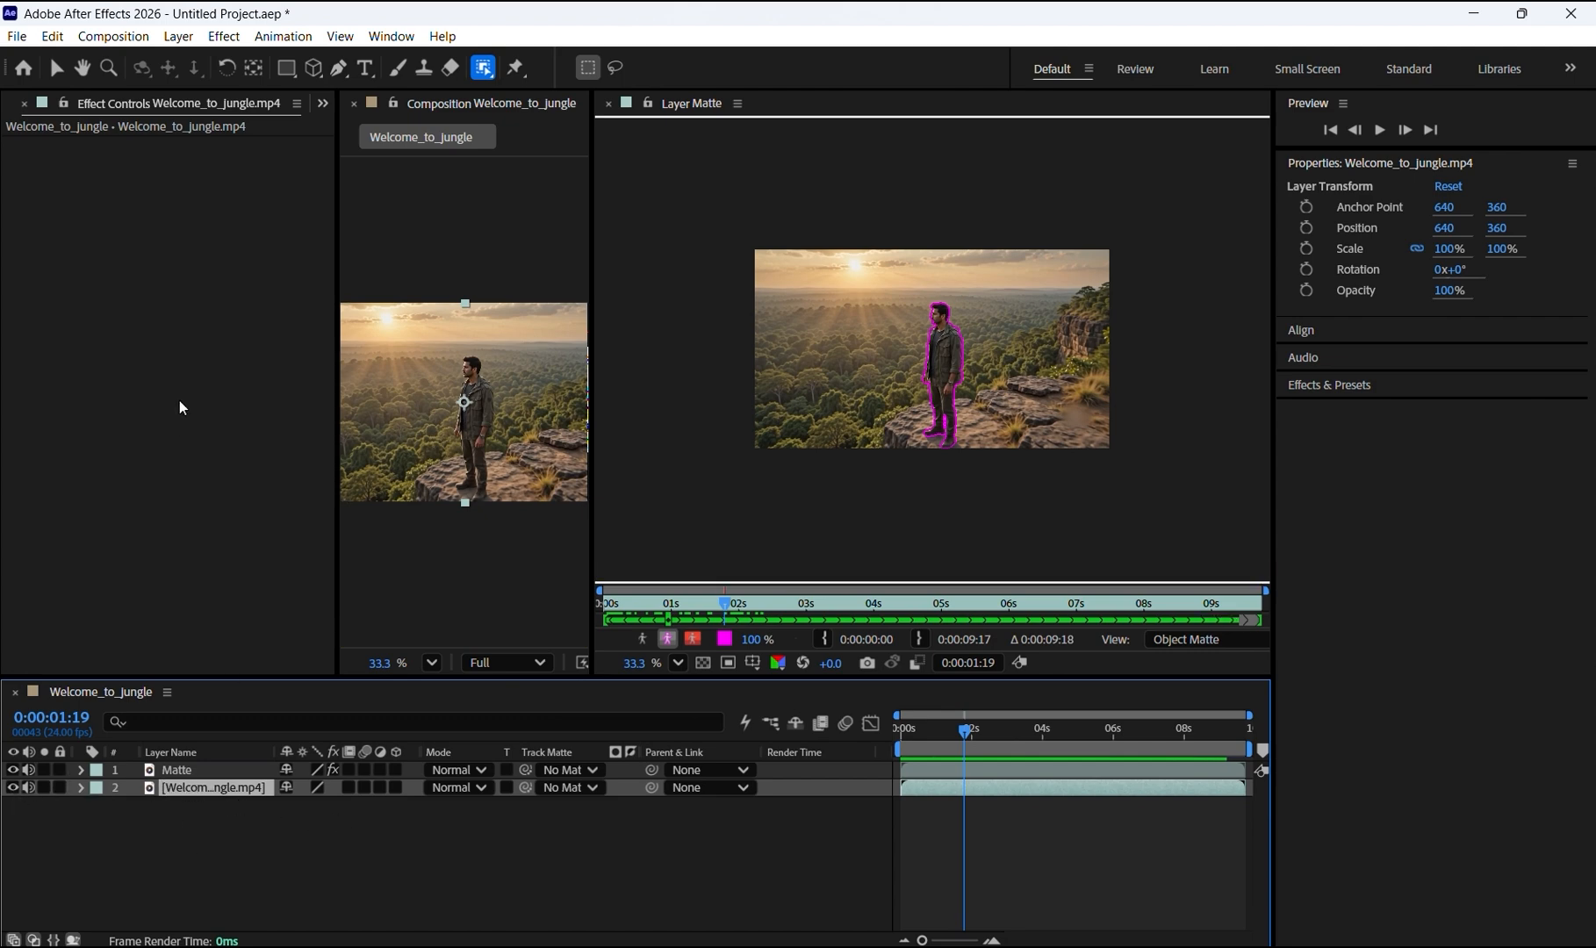
pyautogui.click(367, 72)
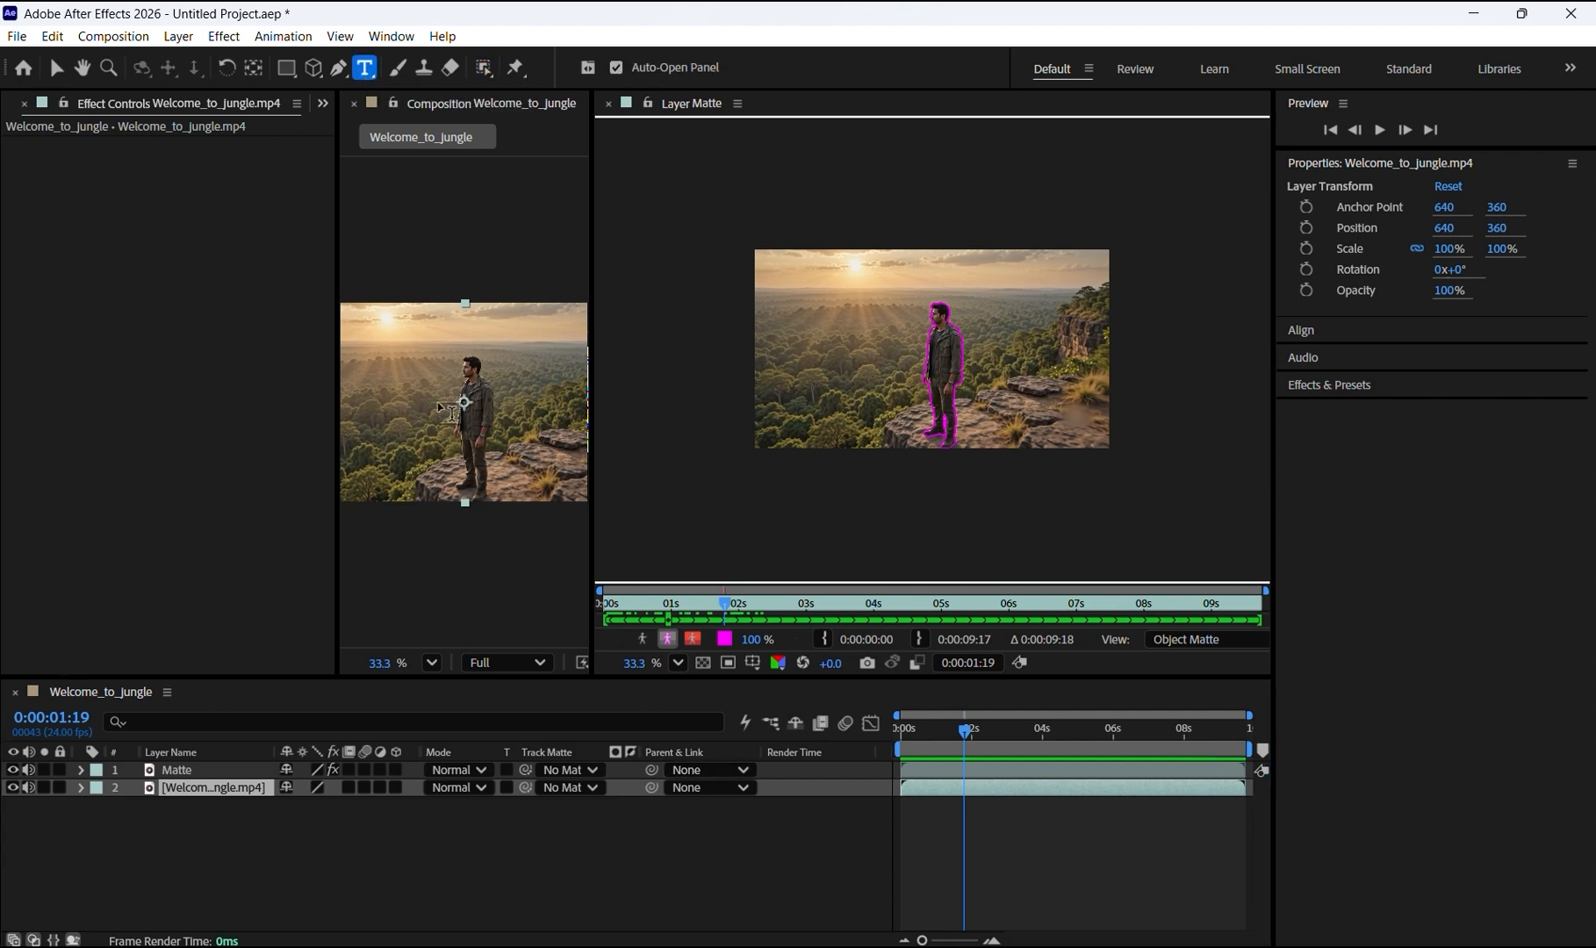
pyautogui.click(403, 407)
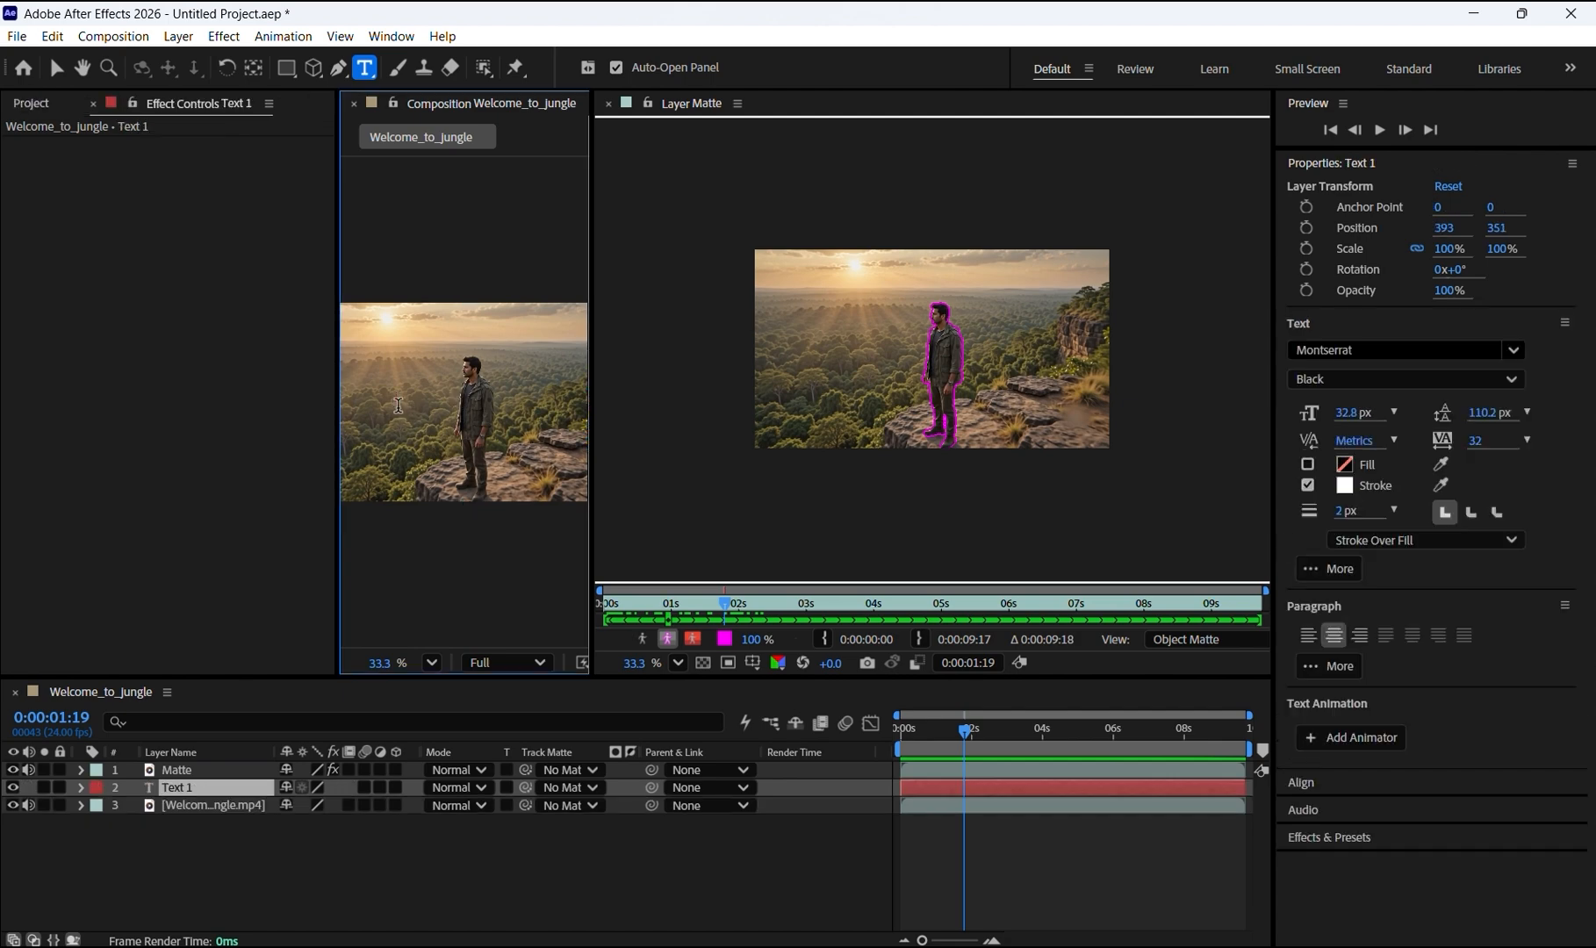
pyautogui.click(608, 105)
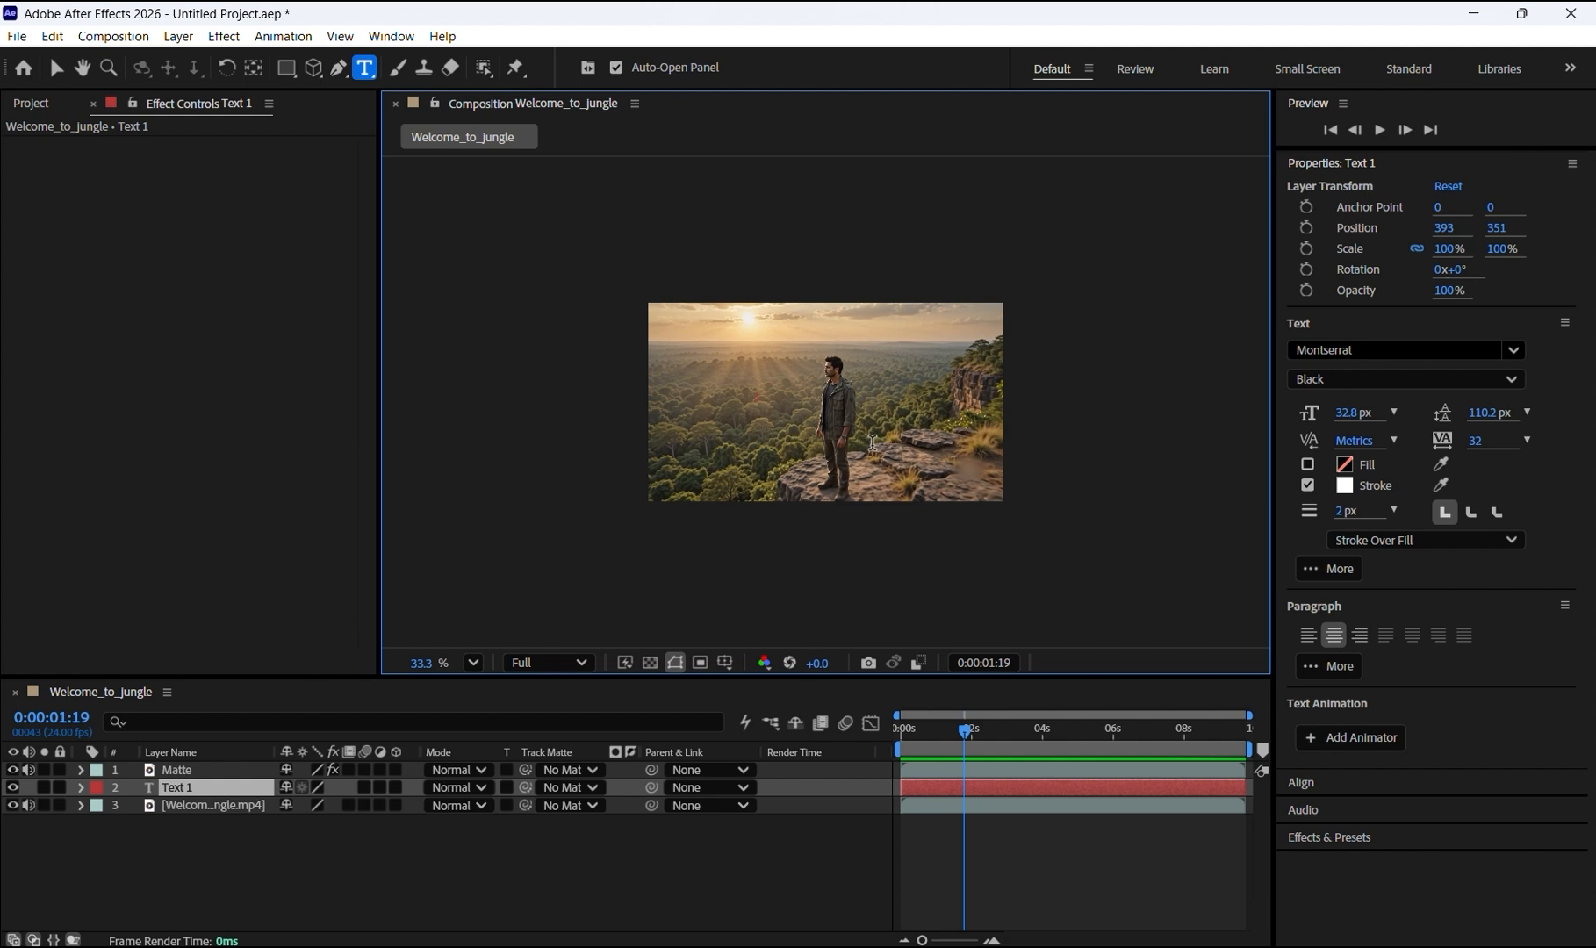
pyautogui.write('Wel')
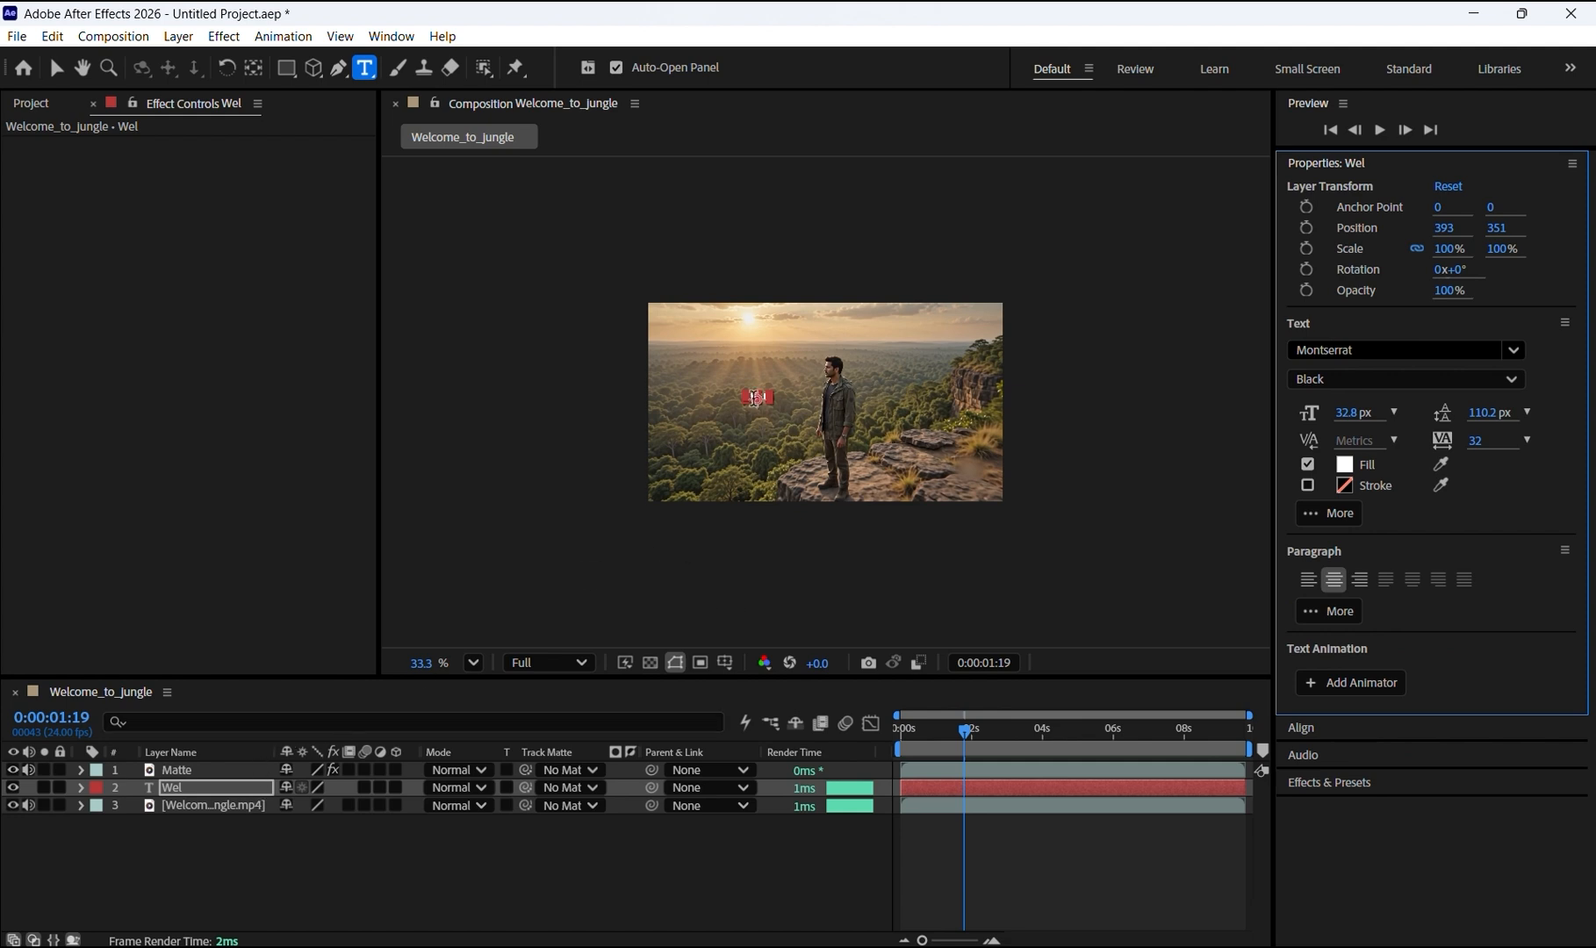
pyautogui.click(754, 399)
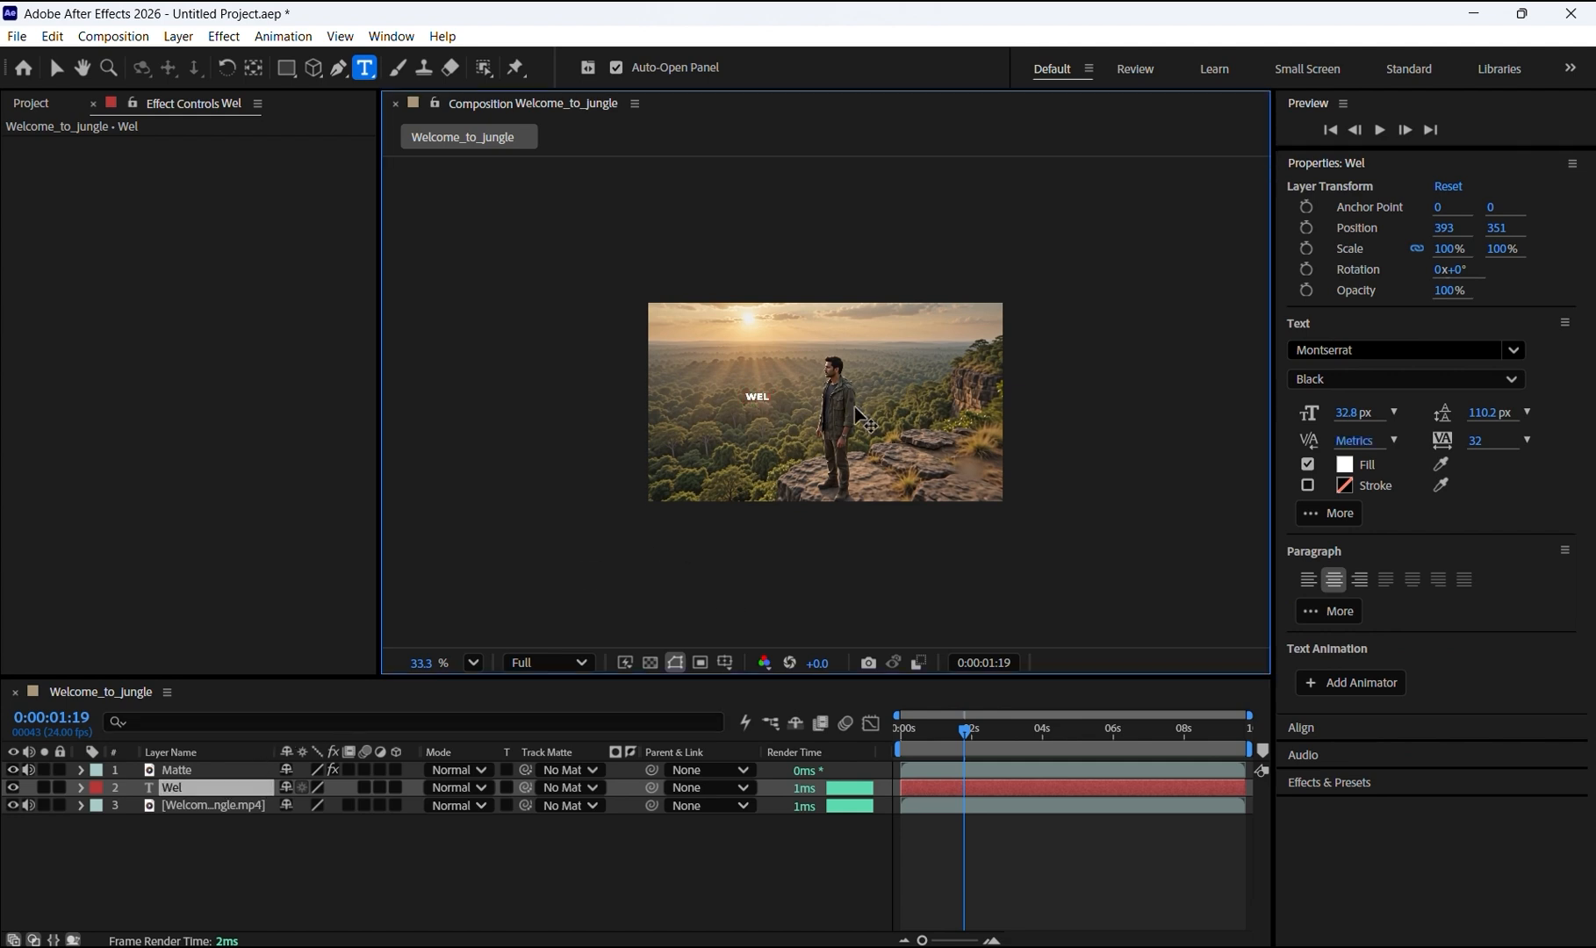
pyautogui.write('come')
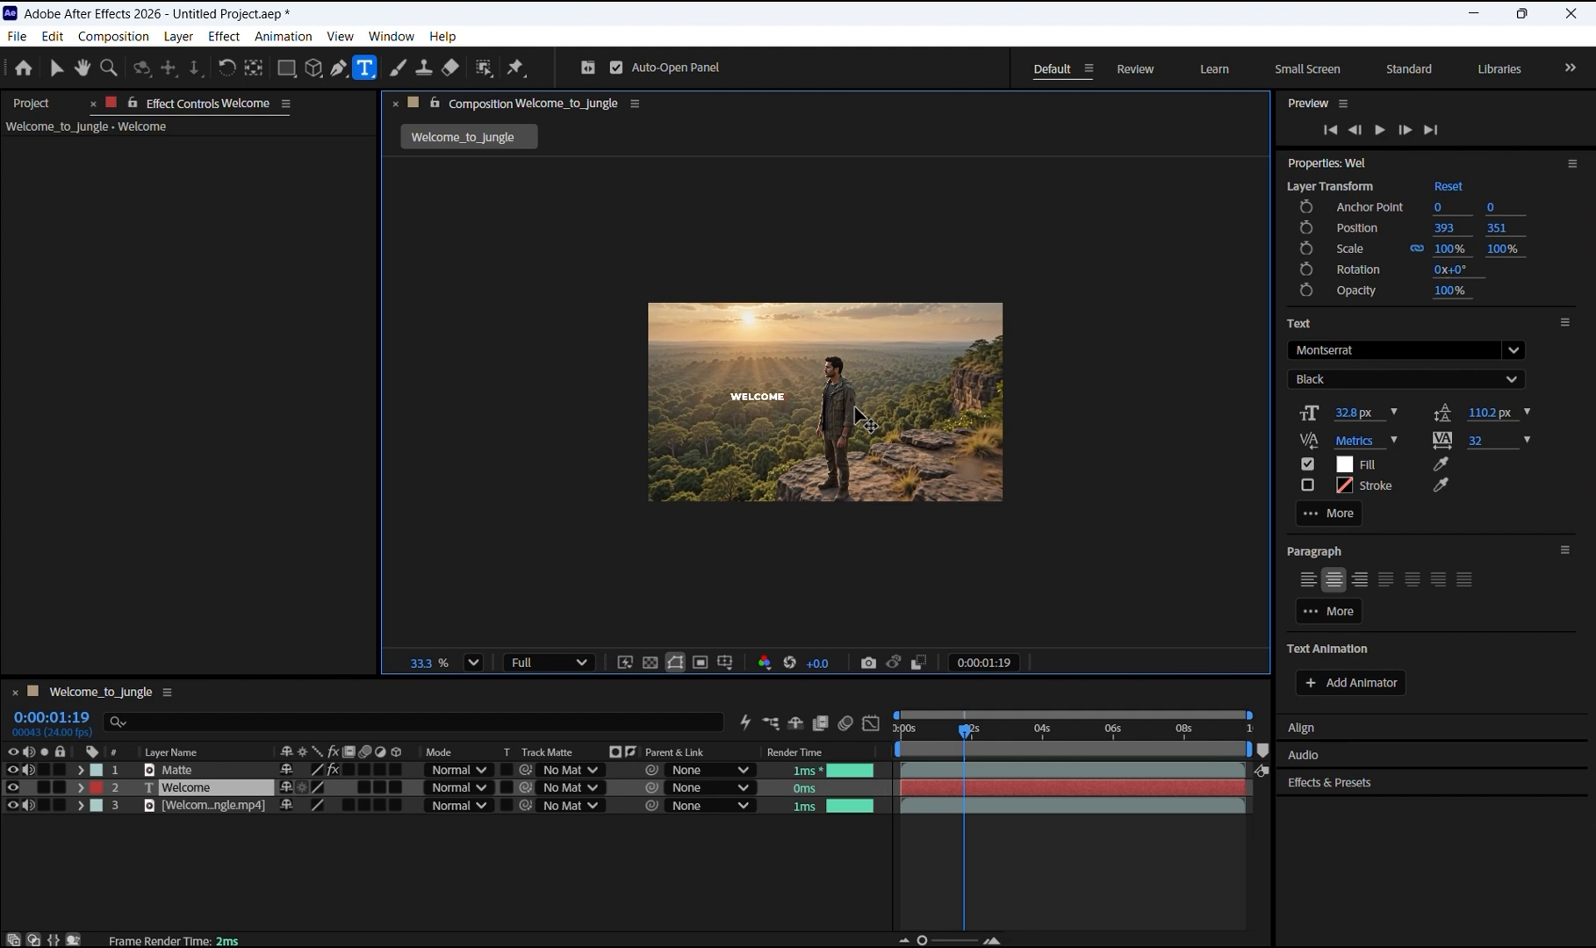
pyautogui.write(' to Jun')
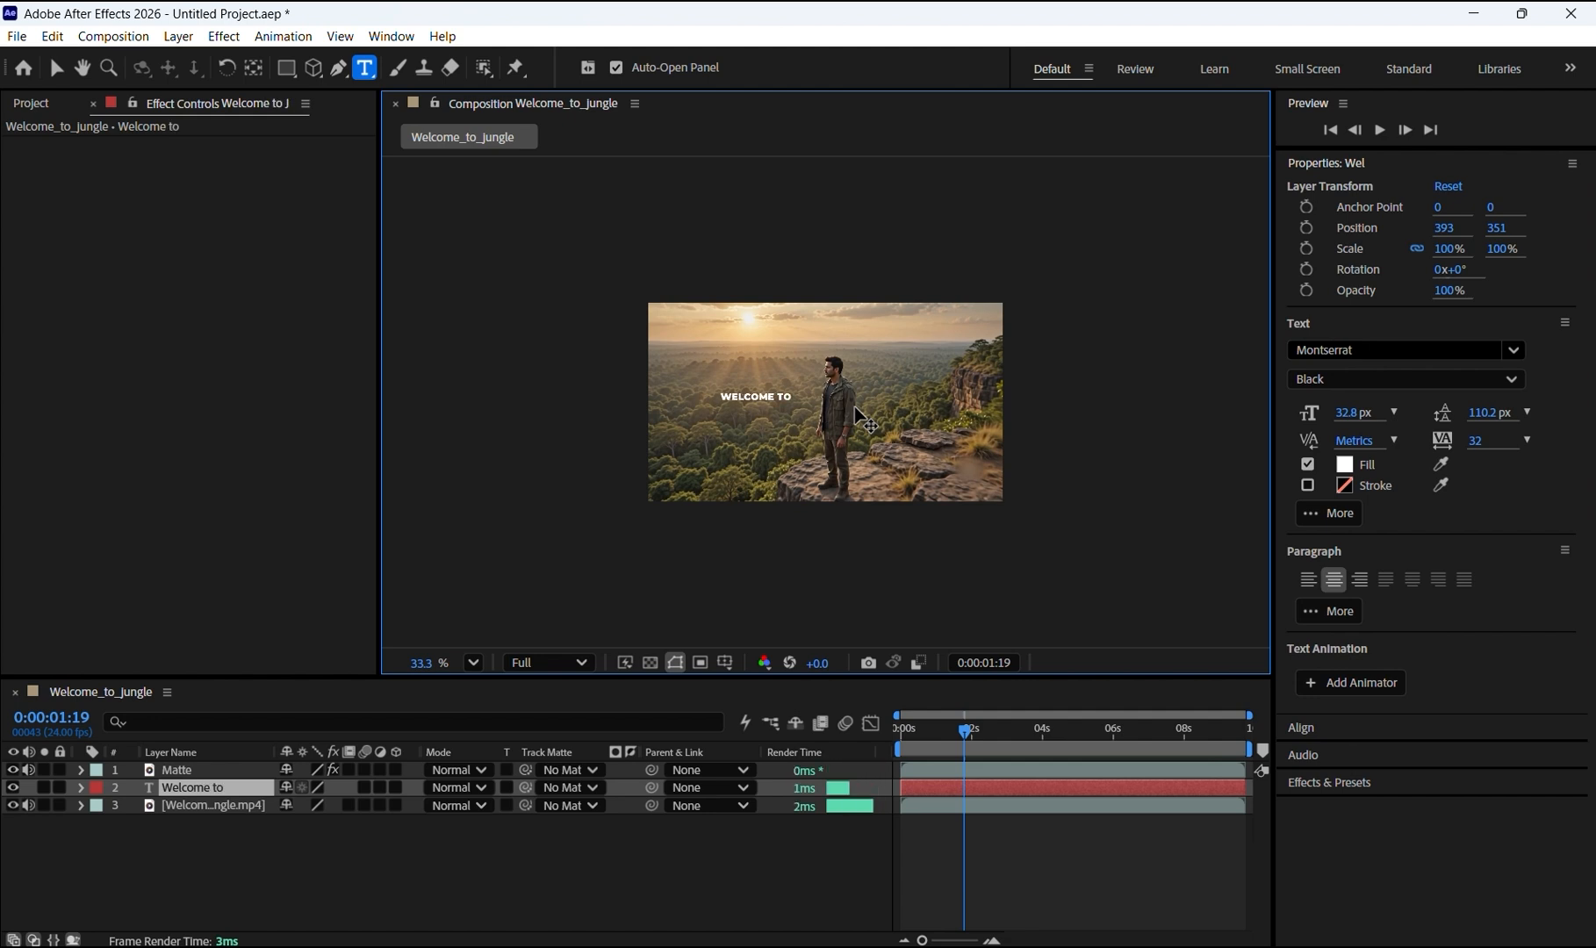
pyautogui.write('gle')
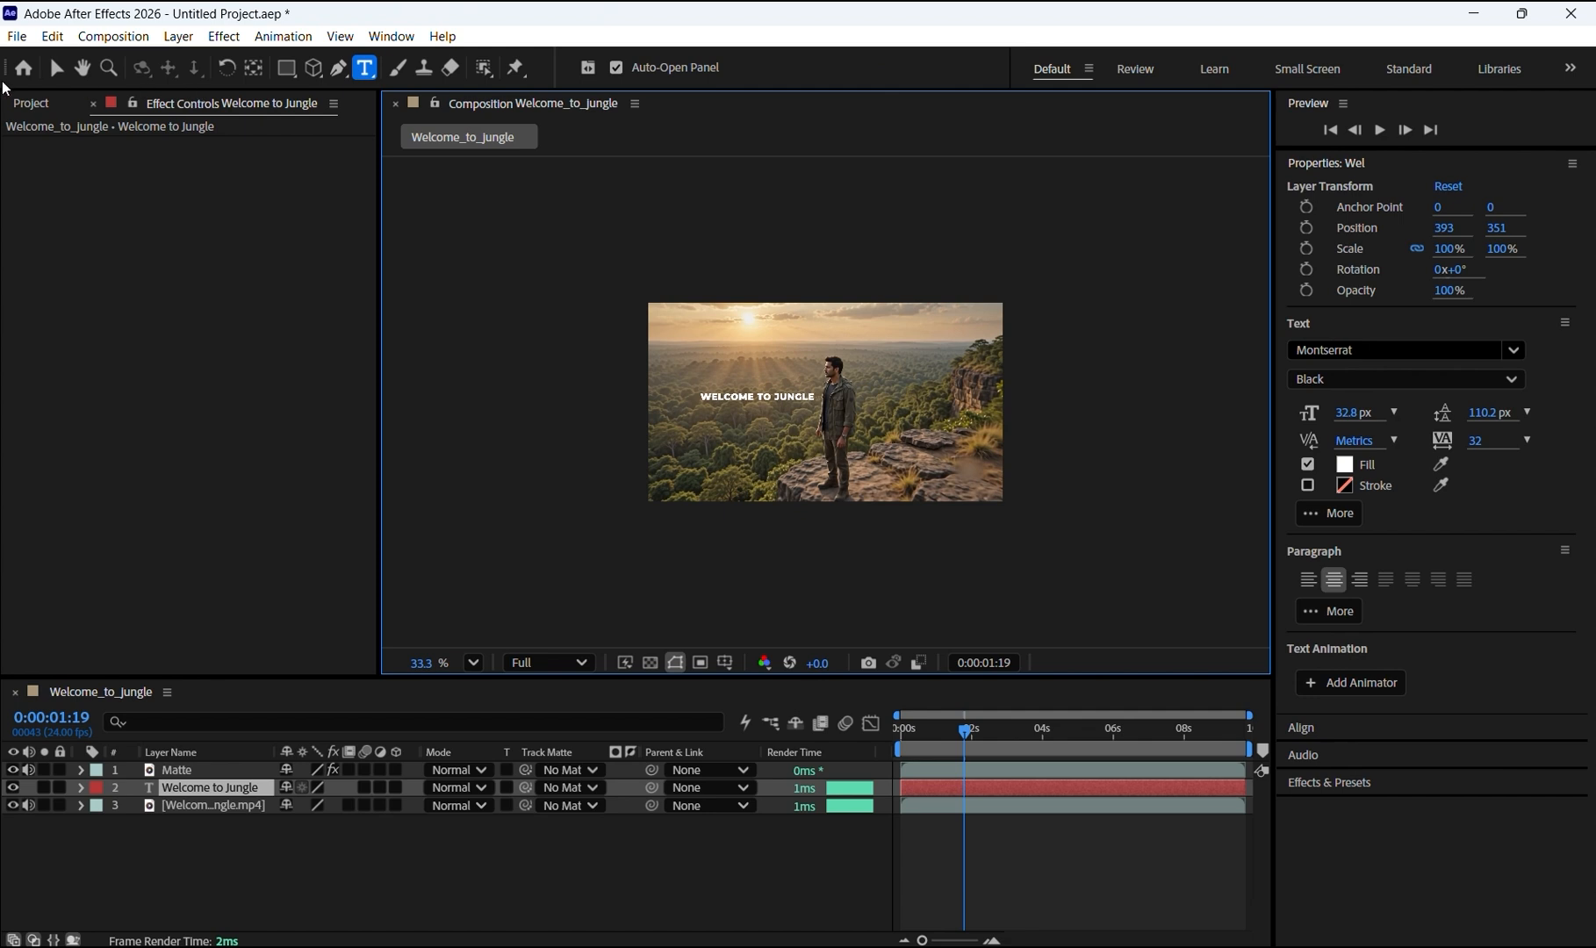
pyautogui.click(57, 70)
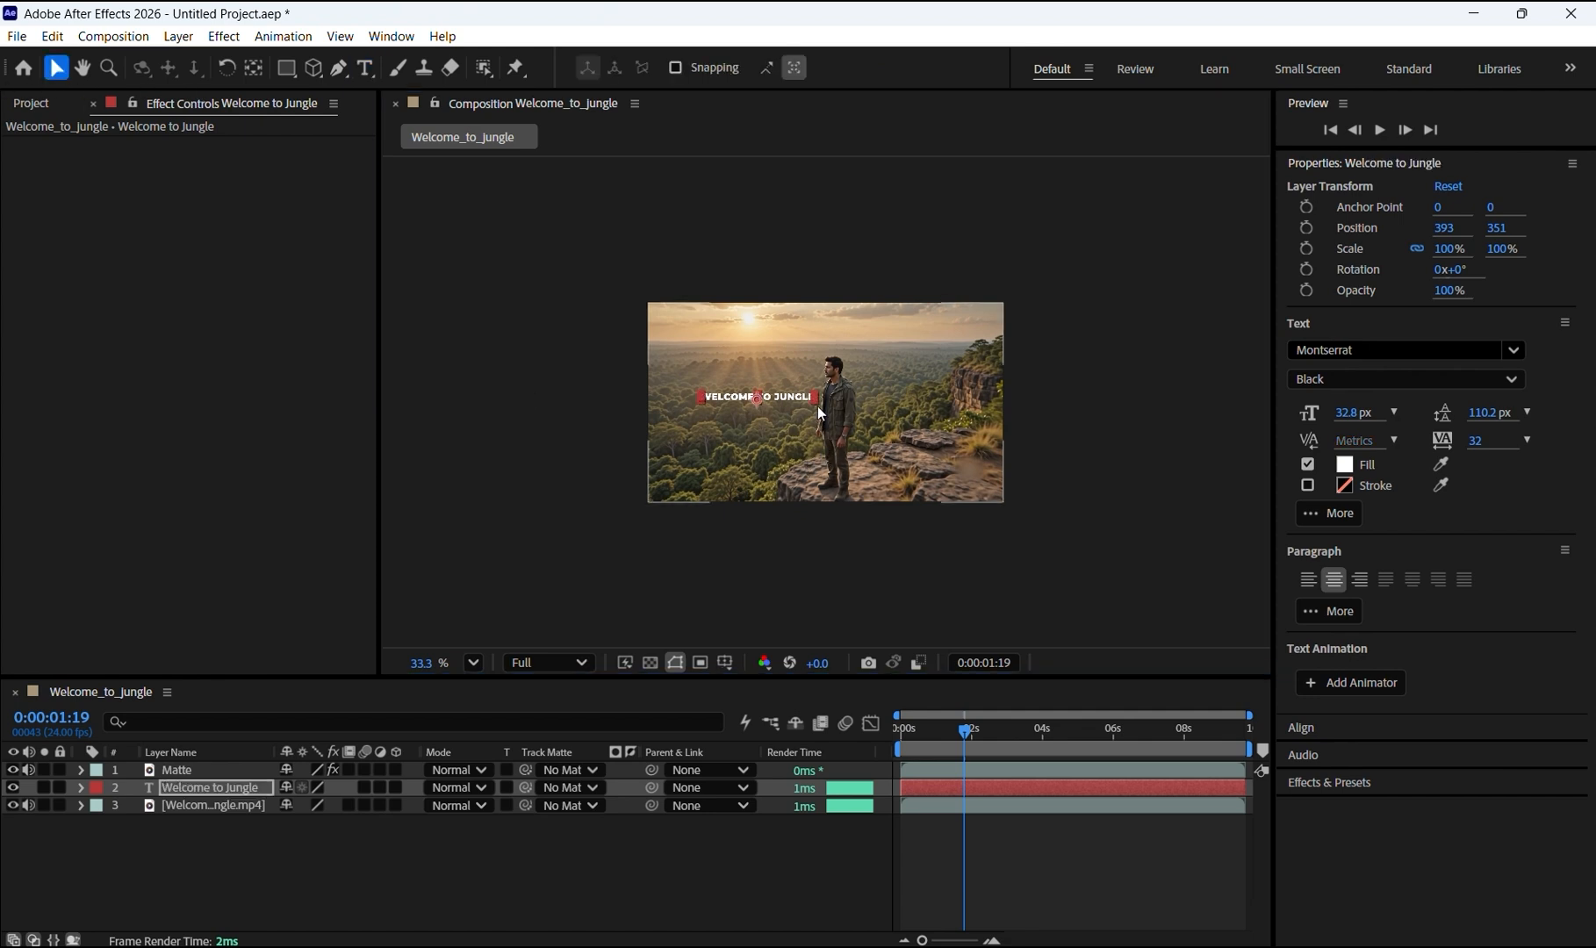
# Step: Set the title's font size to 60.8 px and position it at about 654, 396 over the man
pyautogui.moveTo(1353, 415); pyautogui.dragTo(1388, 423)
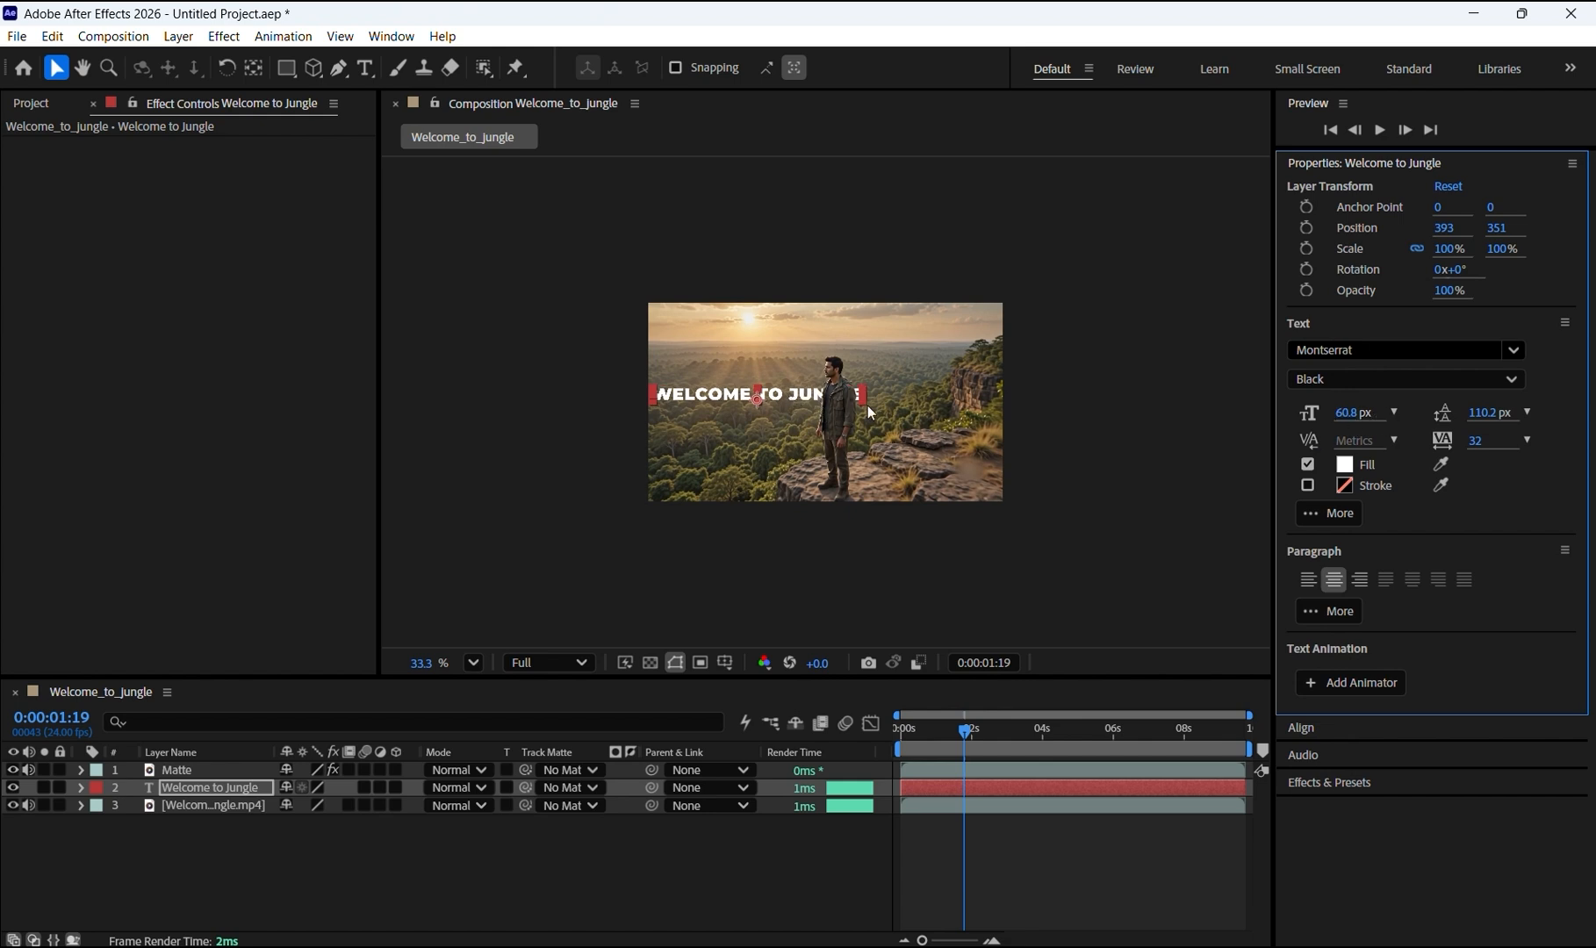
pyautogui.moveTo(727, 404); pyautogui.dragTo(788, 405)
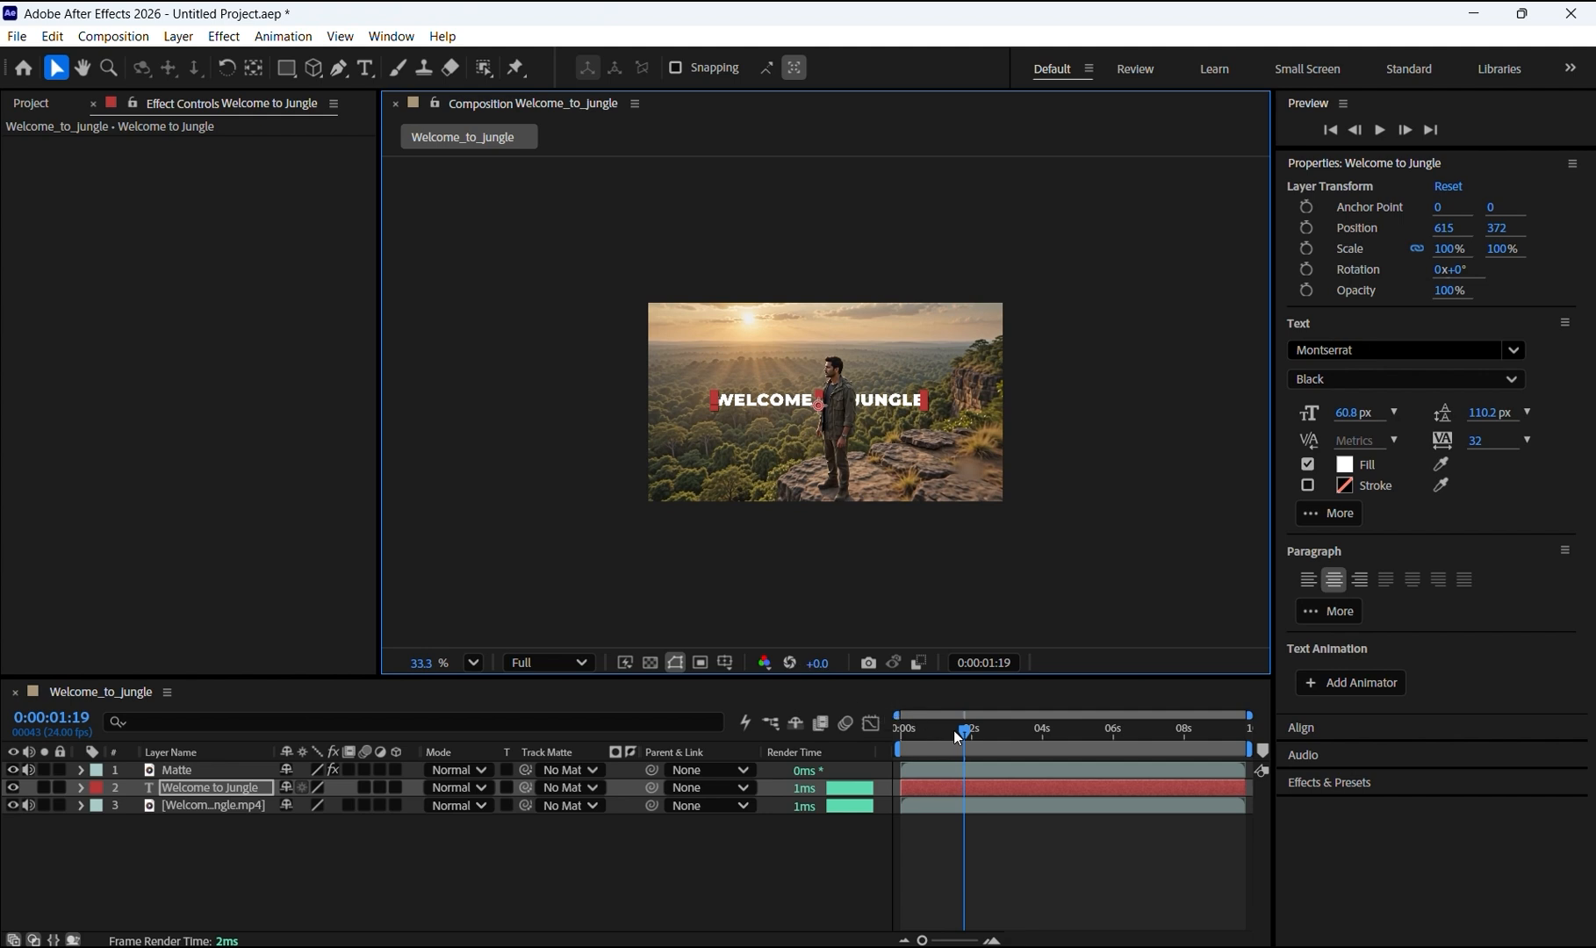
pyautogui.moveTo(966, 730); pyautogui.dragTo(899, 735)
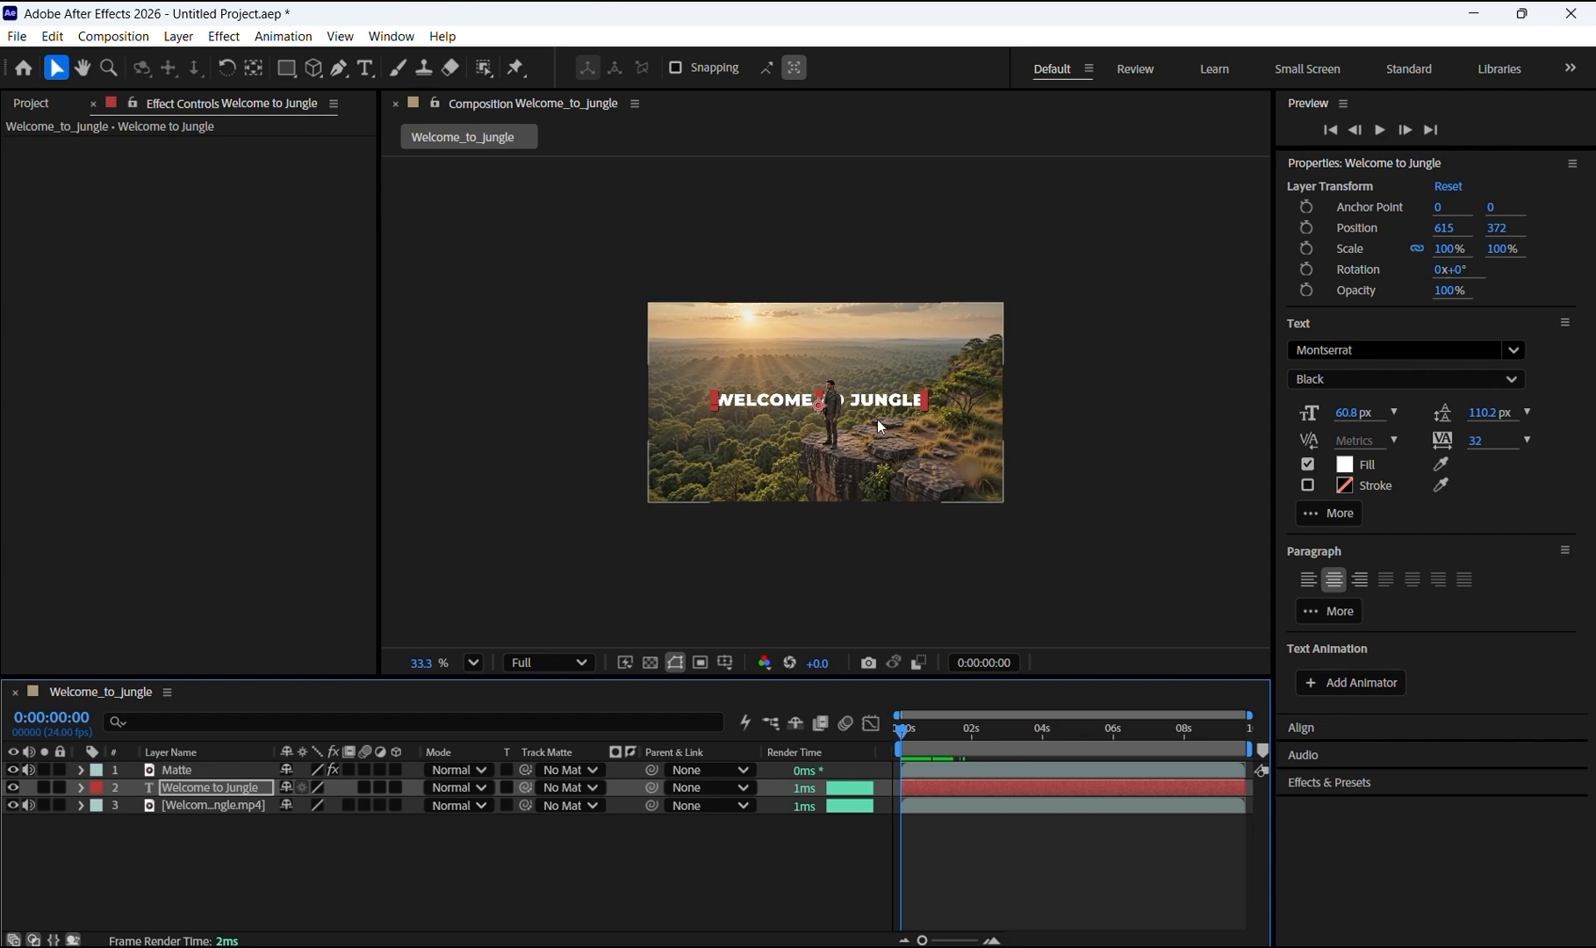
pyautogui.moveTo(901, 402); pyautogui.dragTo(911, 405)
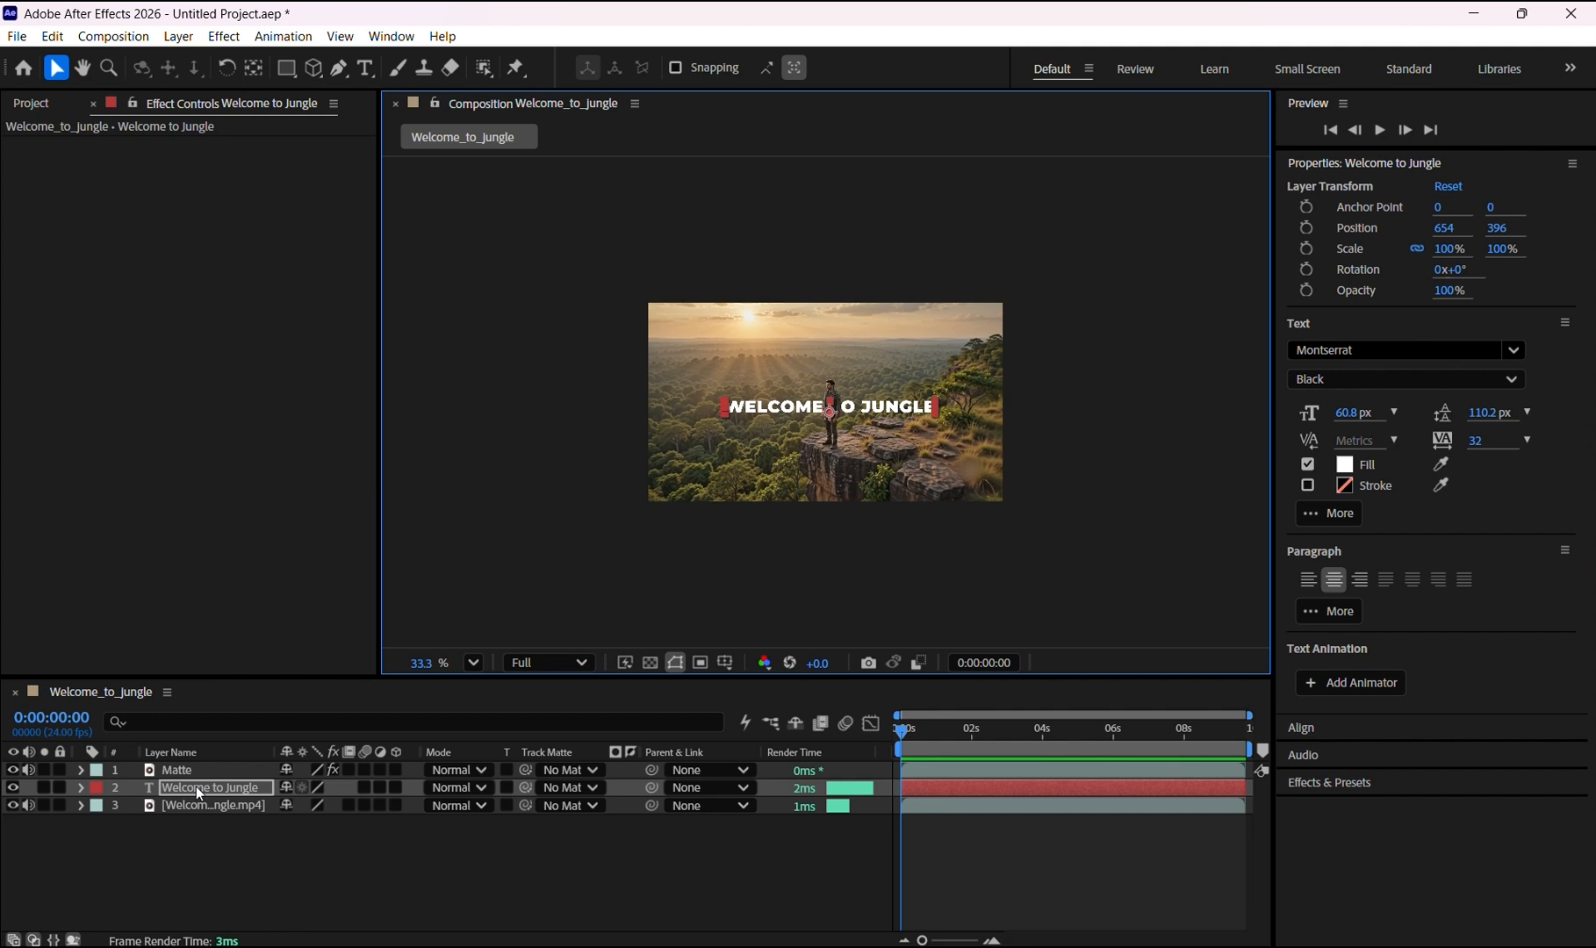
# Step: Duplicate the title layer above the Matte layer and make the copy an outline with a 3 px stroke and no fill
pyautogui.hotkey('ctrl', 'd')
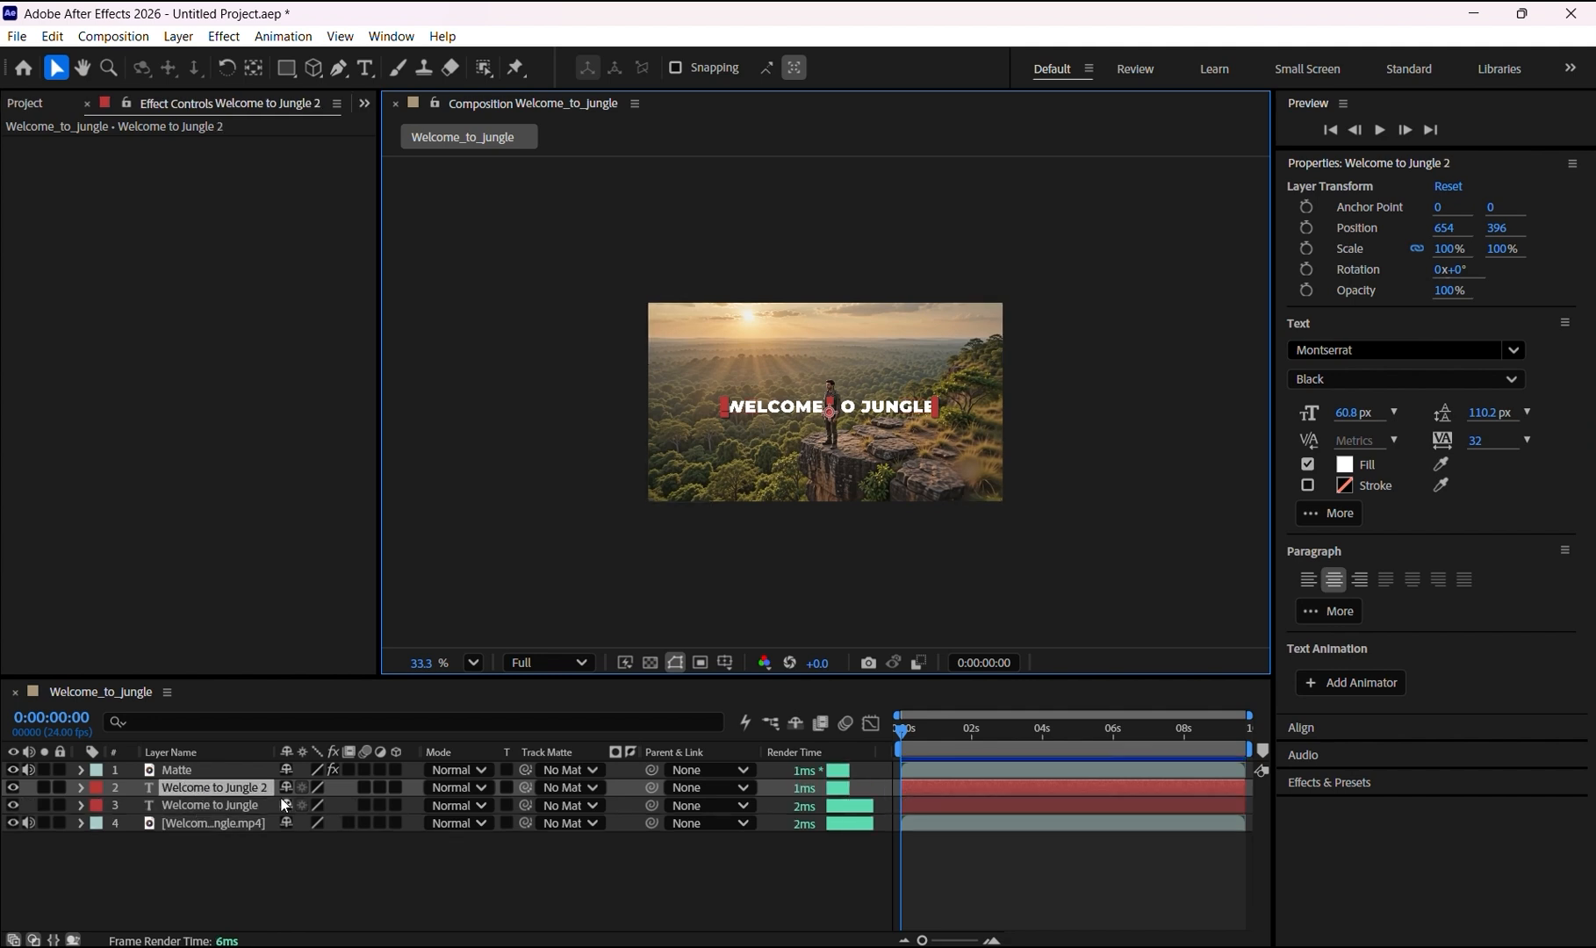
pyautogui.moveTo(240, 782); pyautogui.dragTo(247, 763)
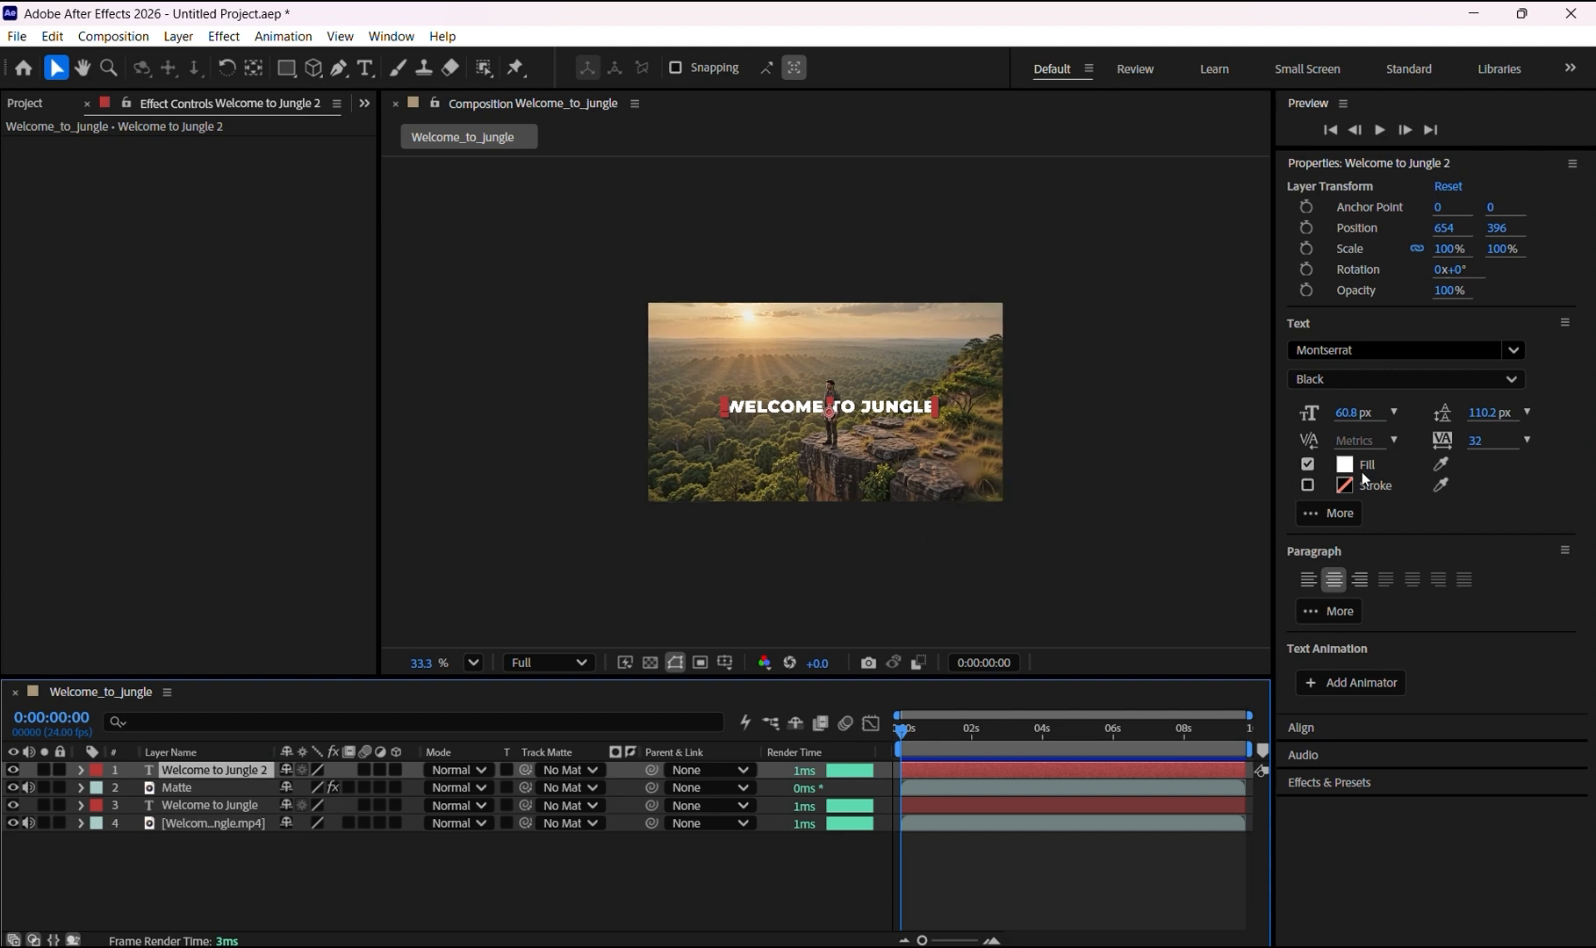
pyautogui.click(1307, 485)
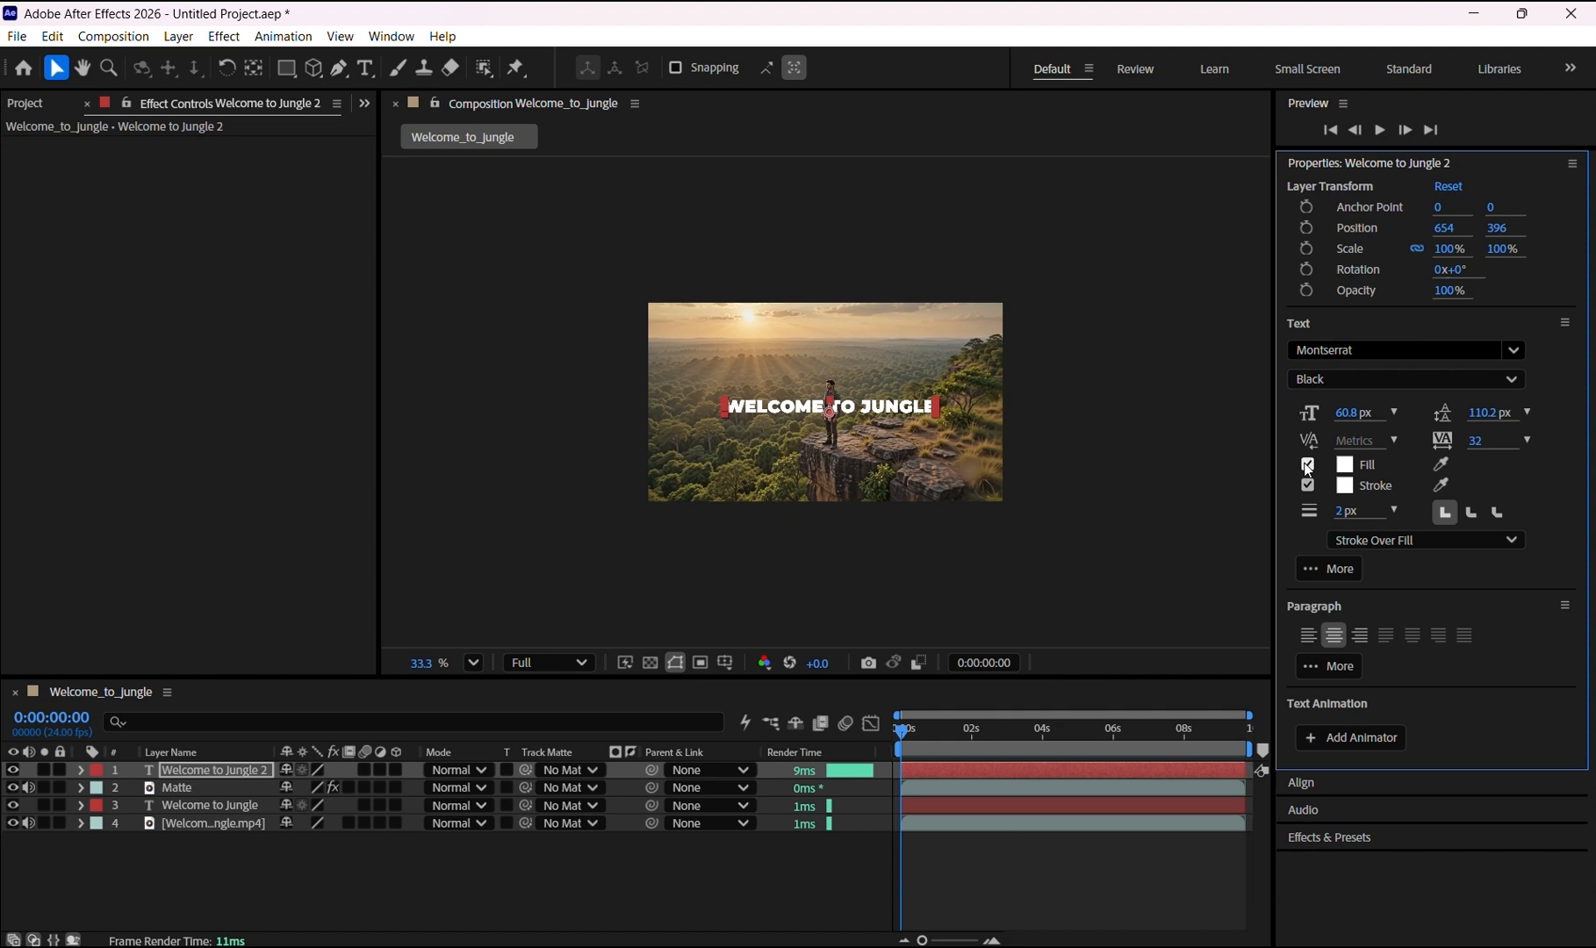
pyautogui.click(1308, 464)
pyautogui.moveTo(1345, 515); pyautogui.dragTo(1349, 511)
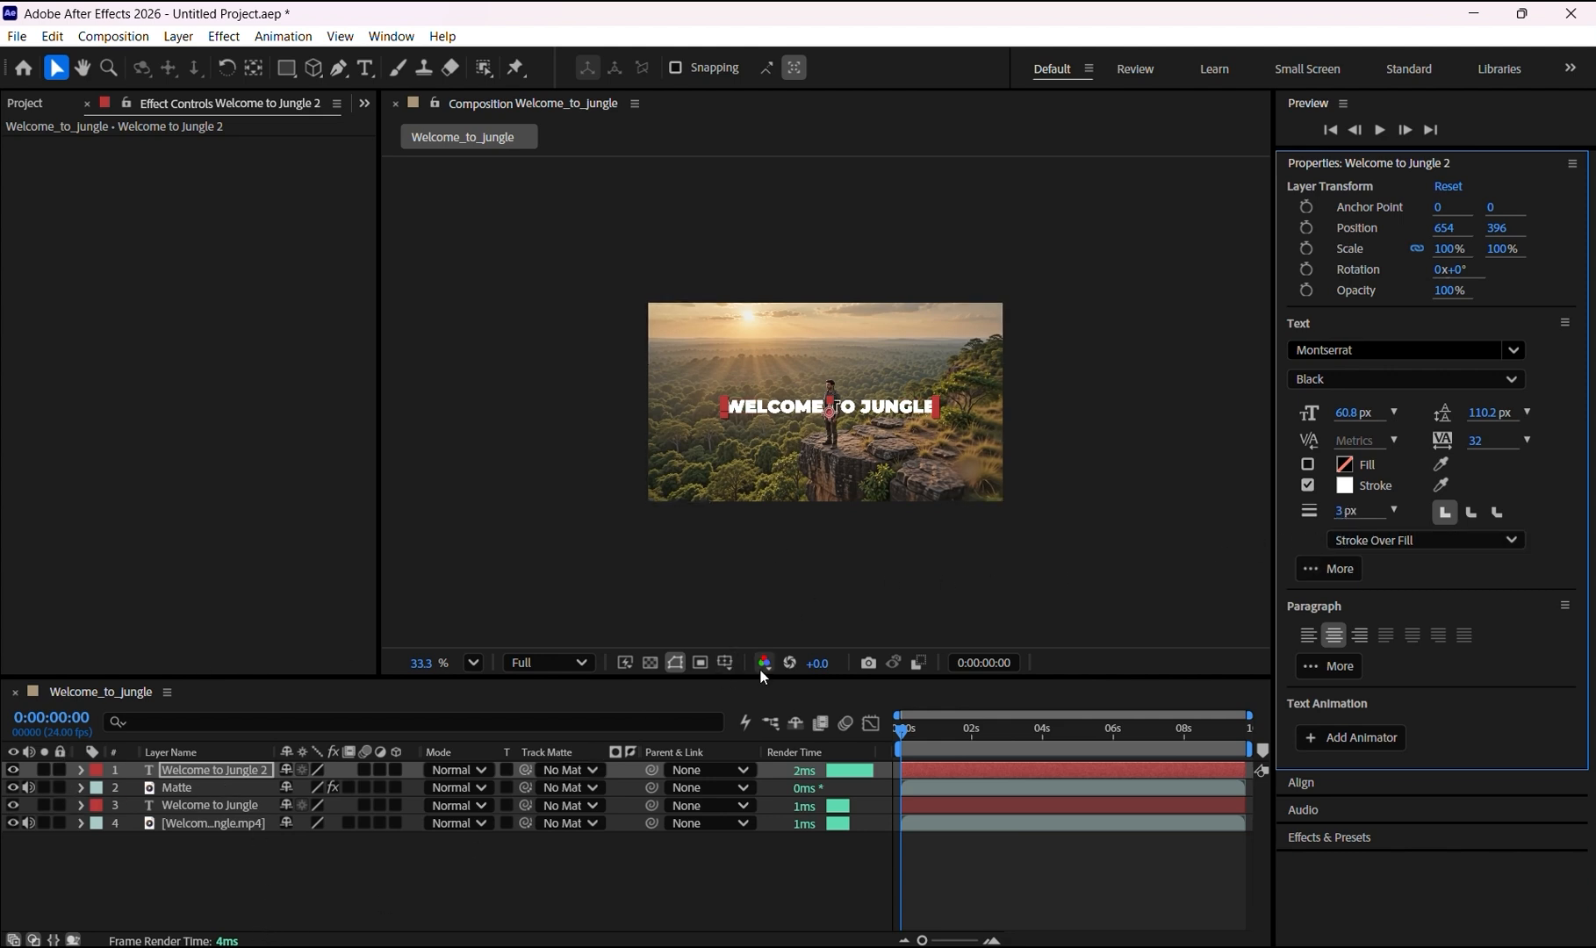
# Step: Select both title layers and scale them down to 39%
pyautogui.scroll(3, 843, 395)
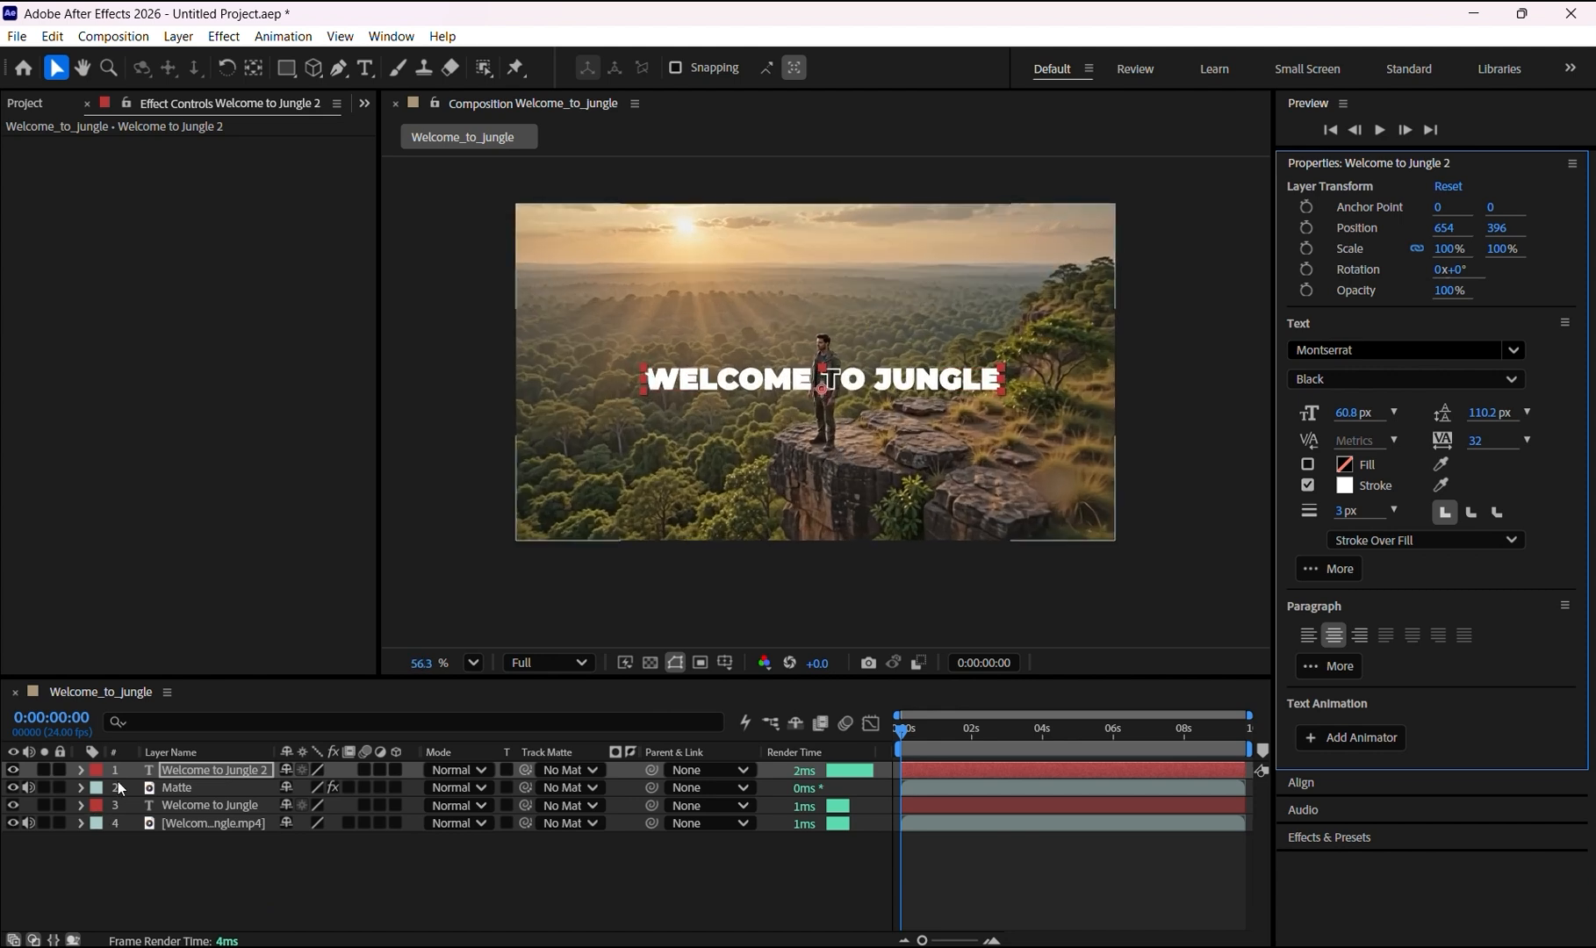
pyautogui.click(206, 805)
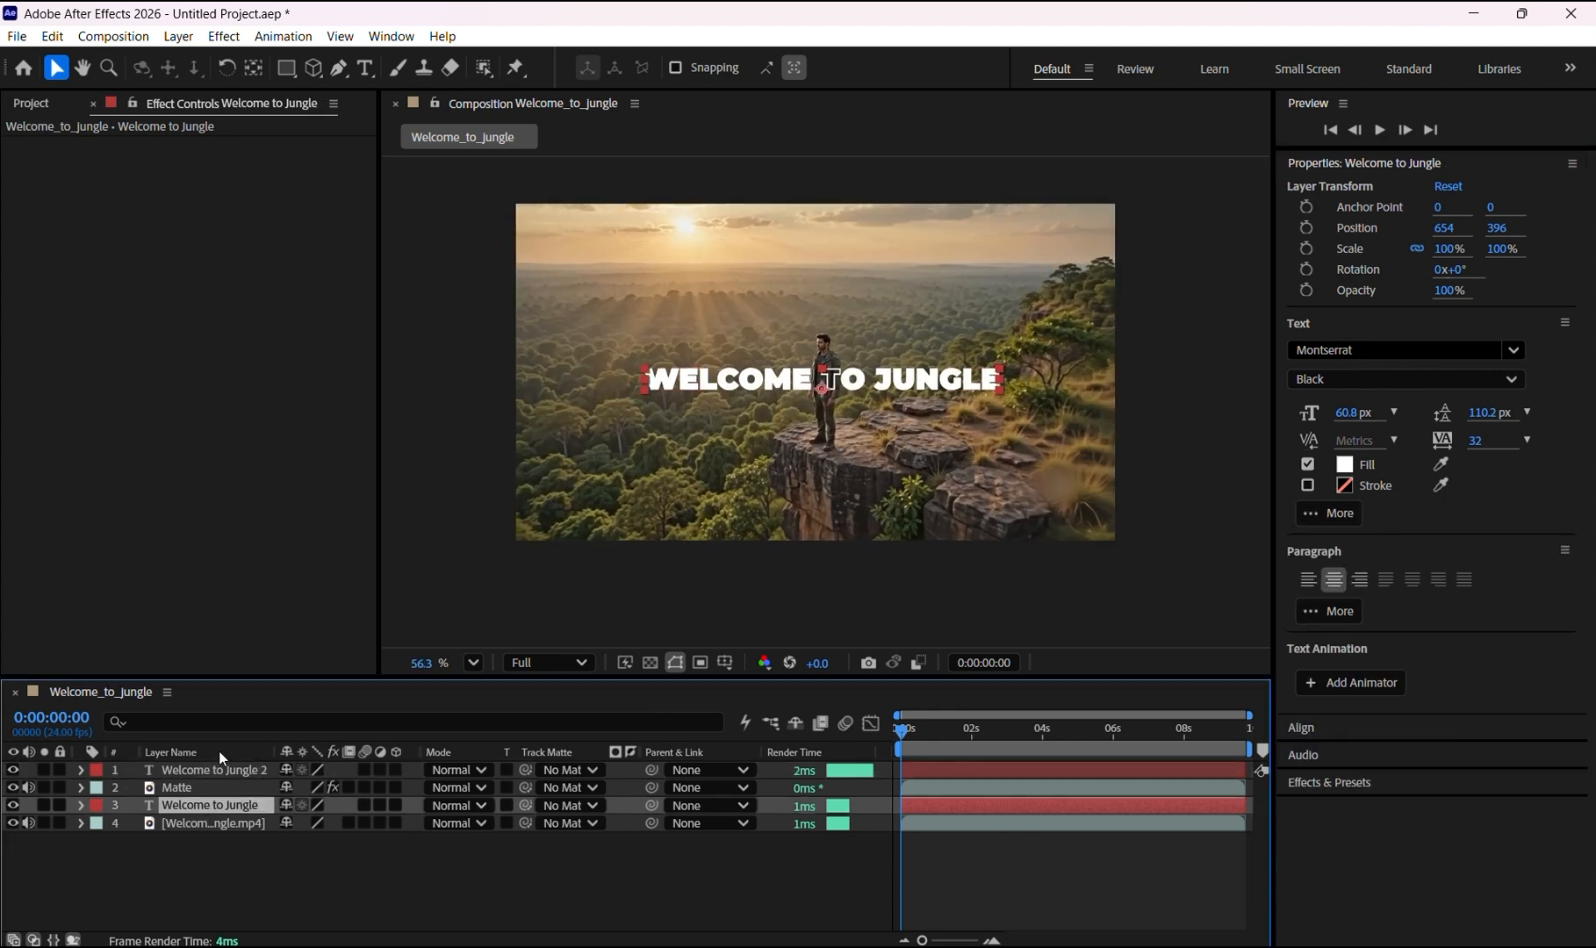
pyautogui.keyDown('ctrl'); pyautogui.click(219, 770); pyautogui.keyUp('ctrl')
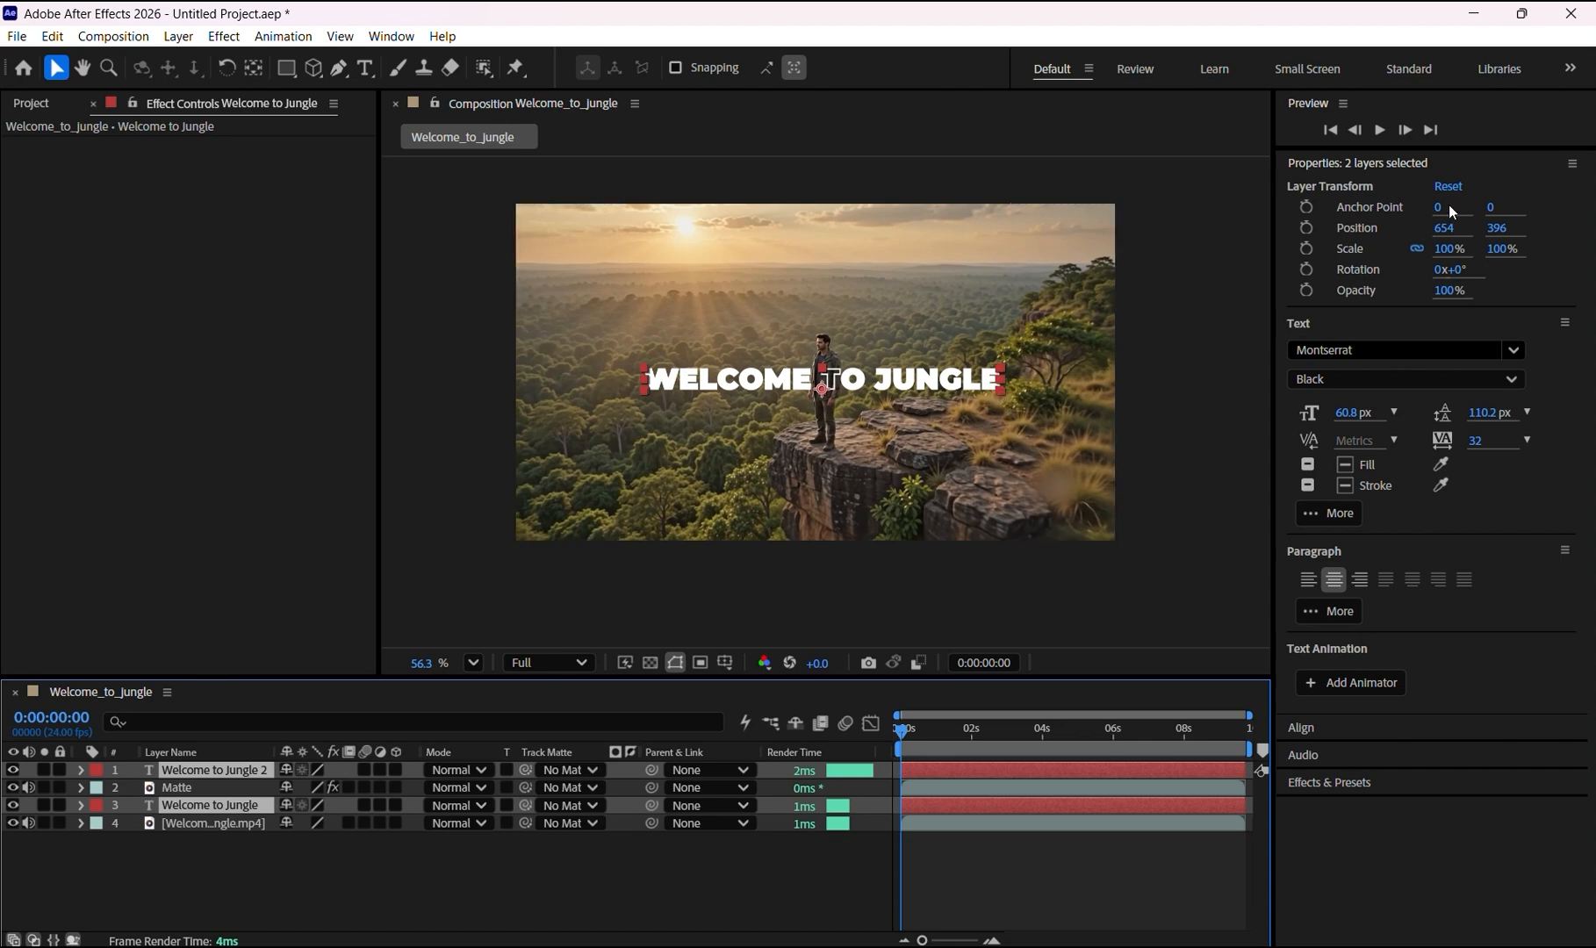
pyautogui.click(1448, 249)
pyautogui.moveTo(1448, 249); pyautogui.dragTo(1406, 268)
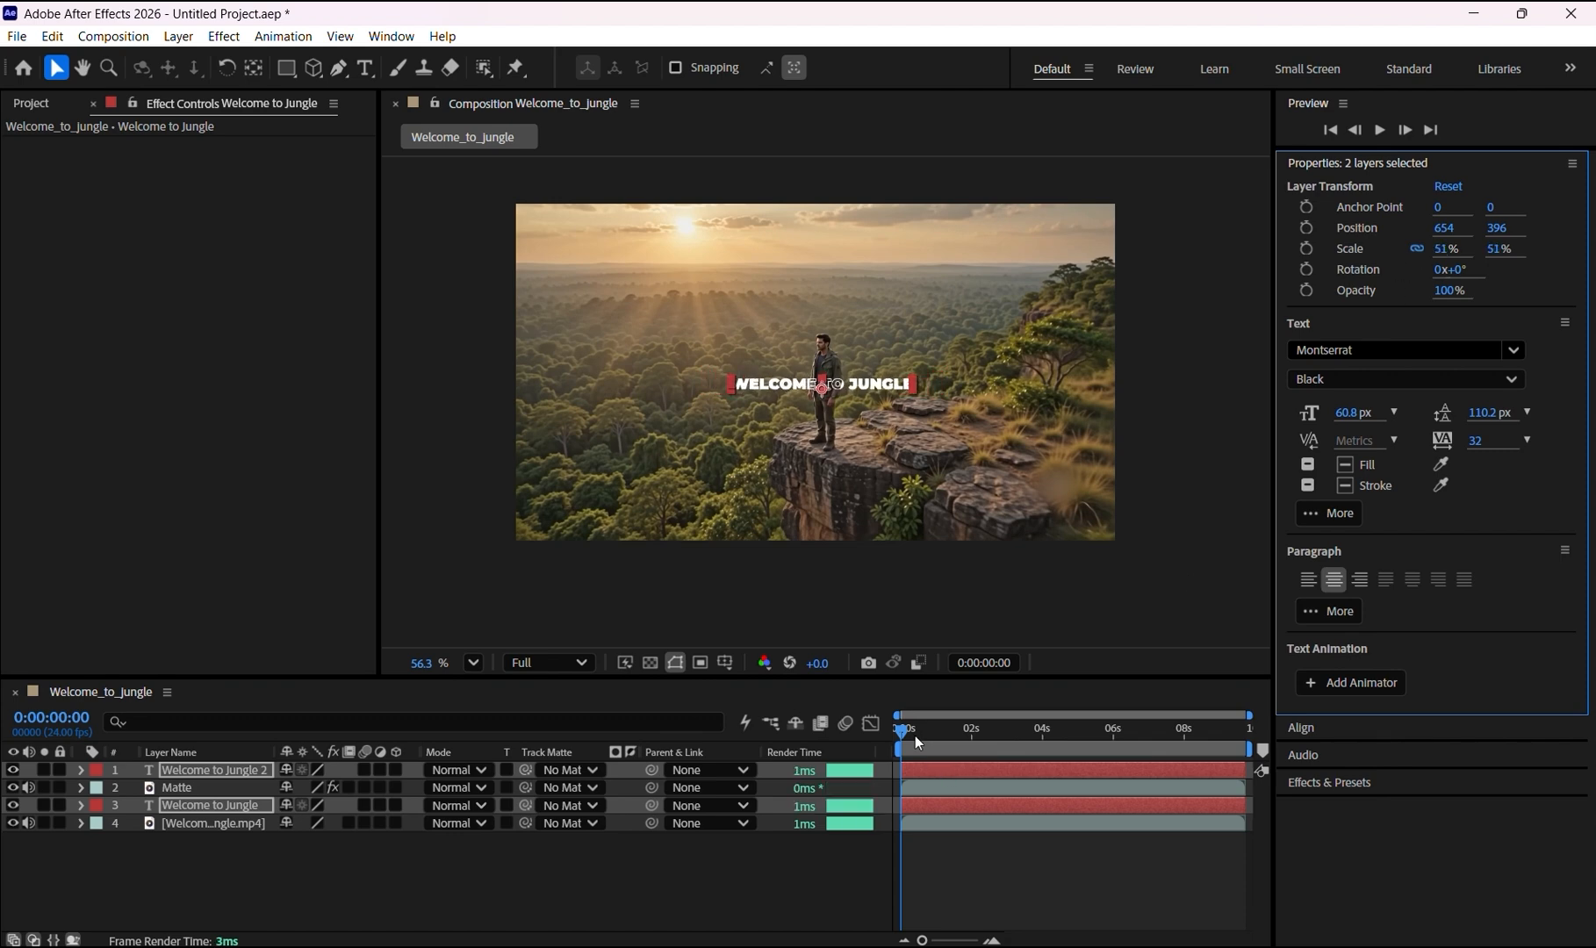
pyautogui.moveTo(1446, 251); pyautogui.dragTo(1441, 260)
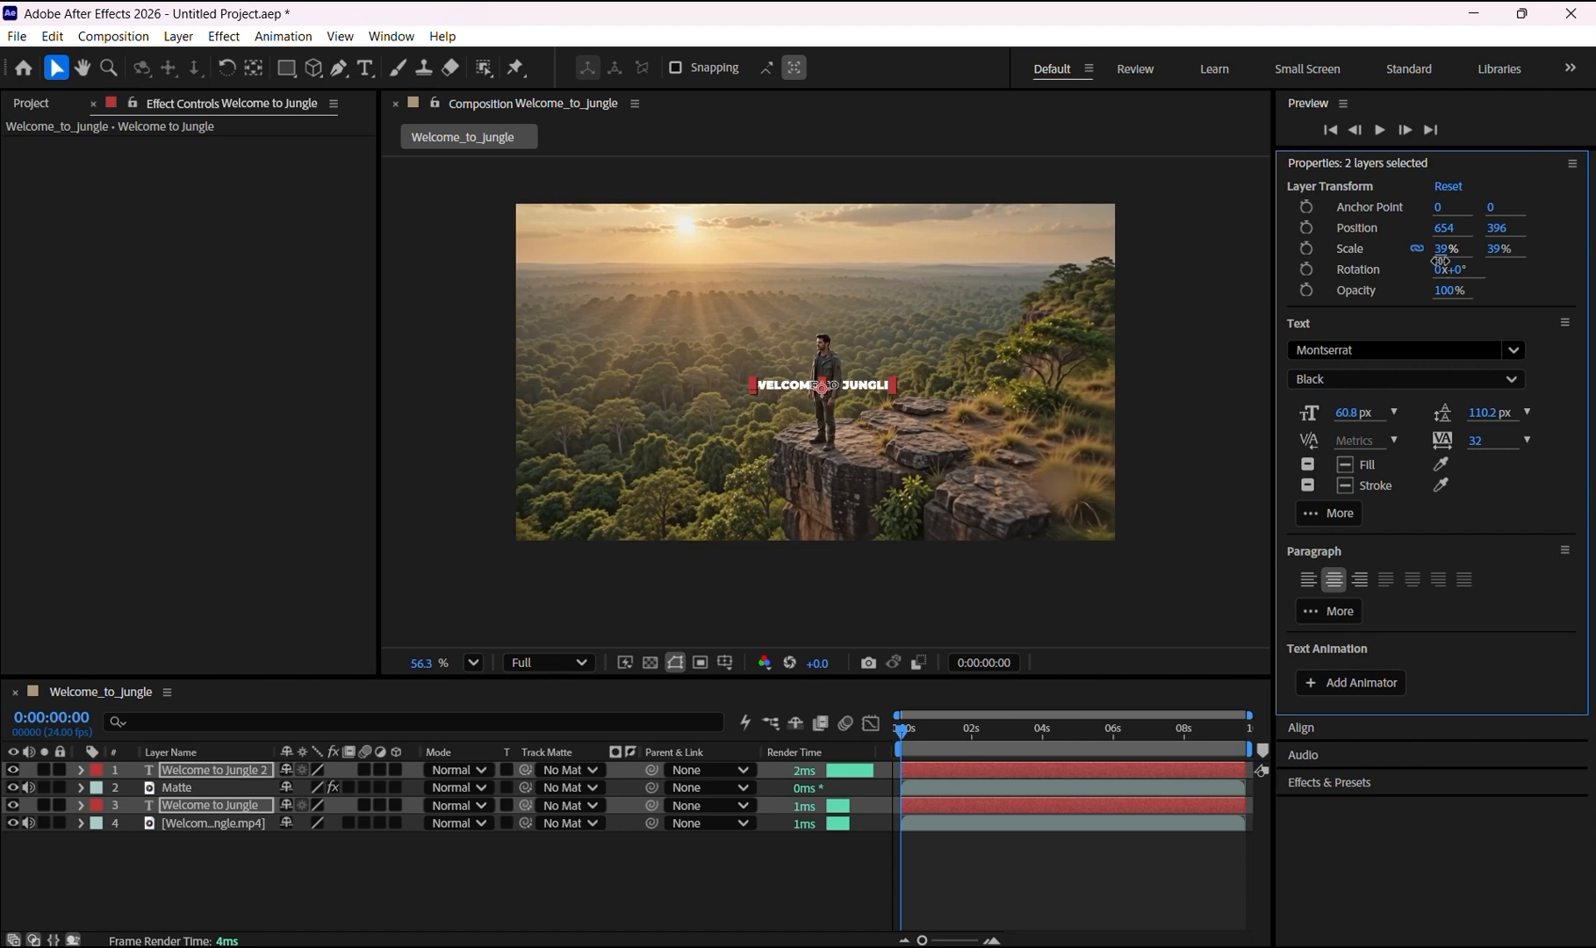
# Step: Add a Scale keyframe to both title layers at the start of the timeline
pyautogui.click(860, 691)
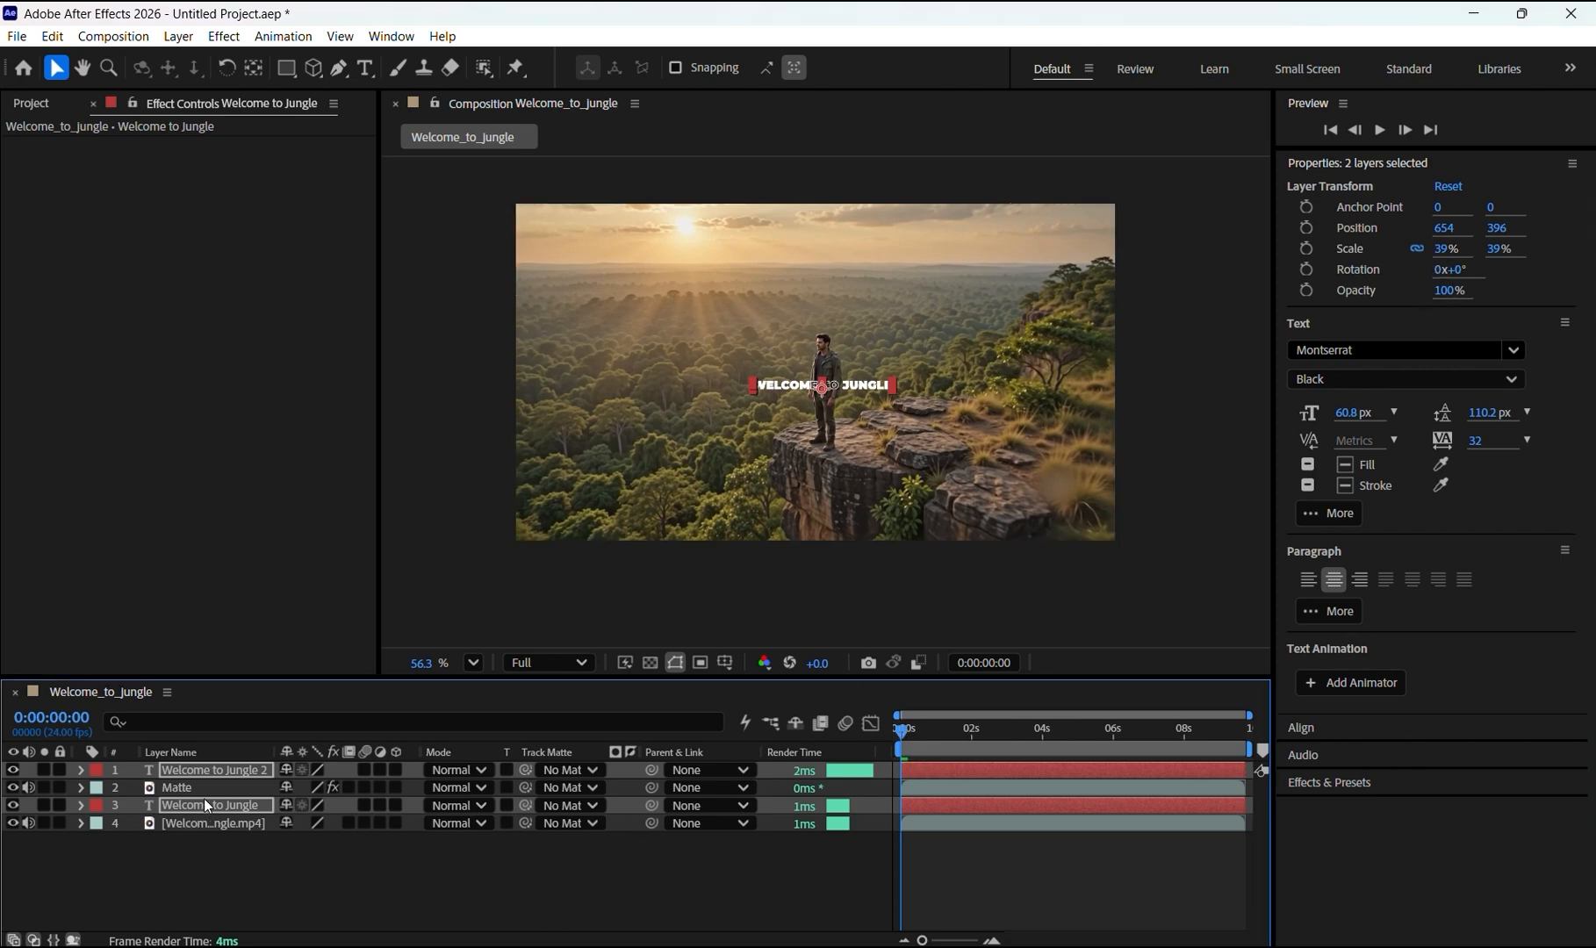
pyautogui.press('s')
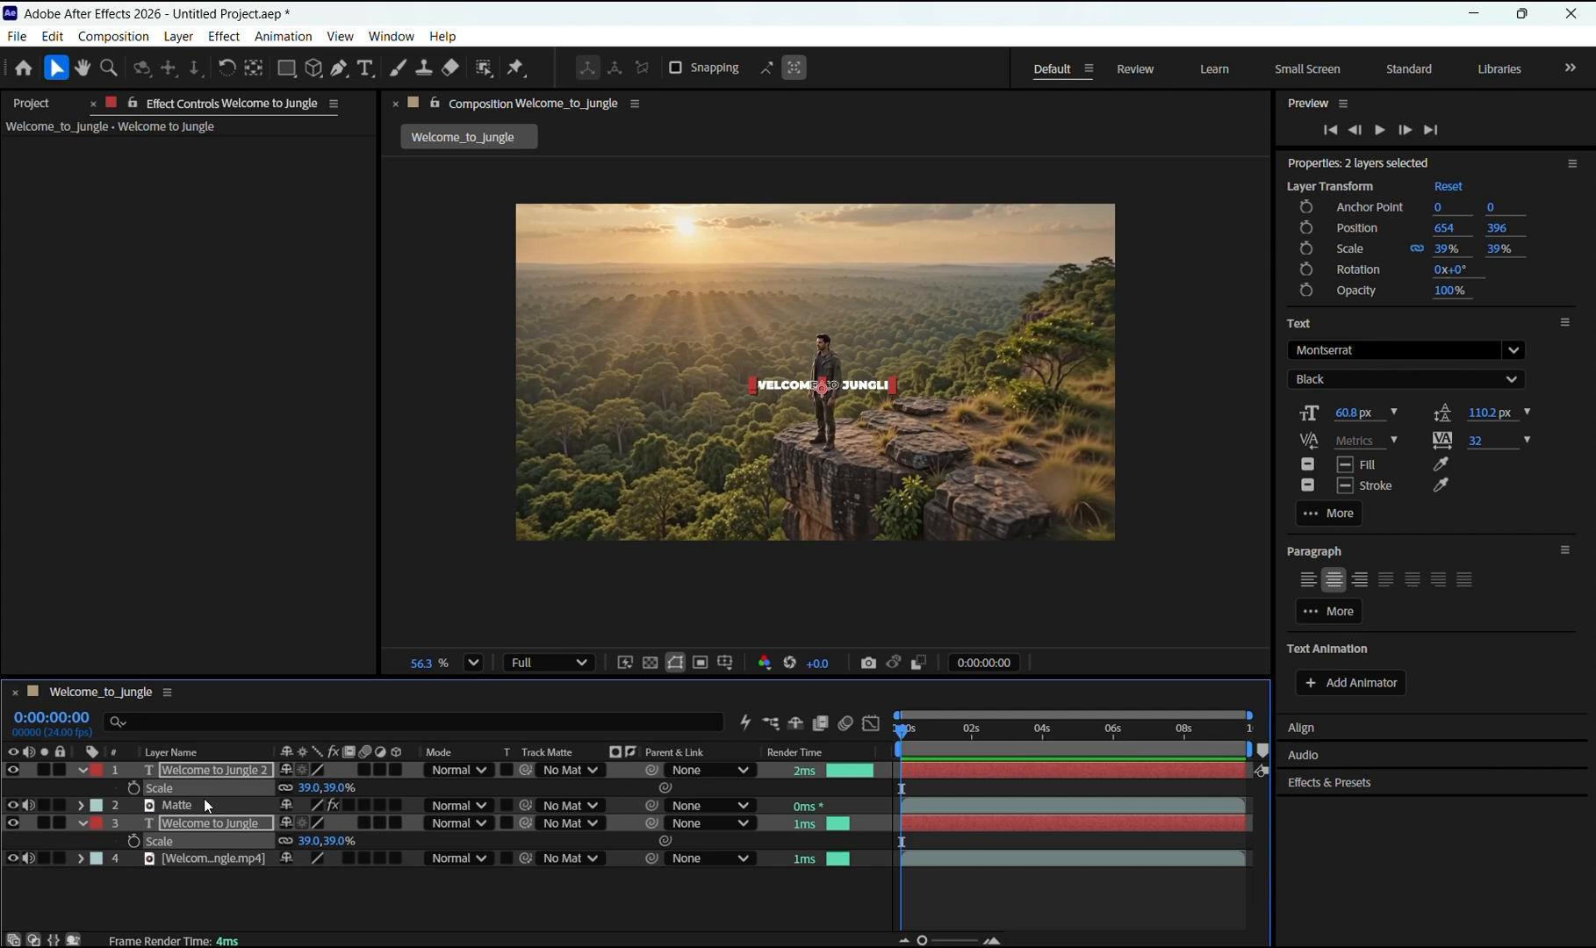
pyautogui.click(135, 789)
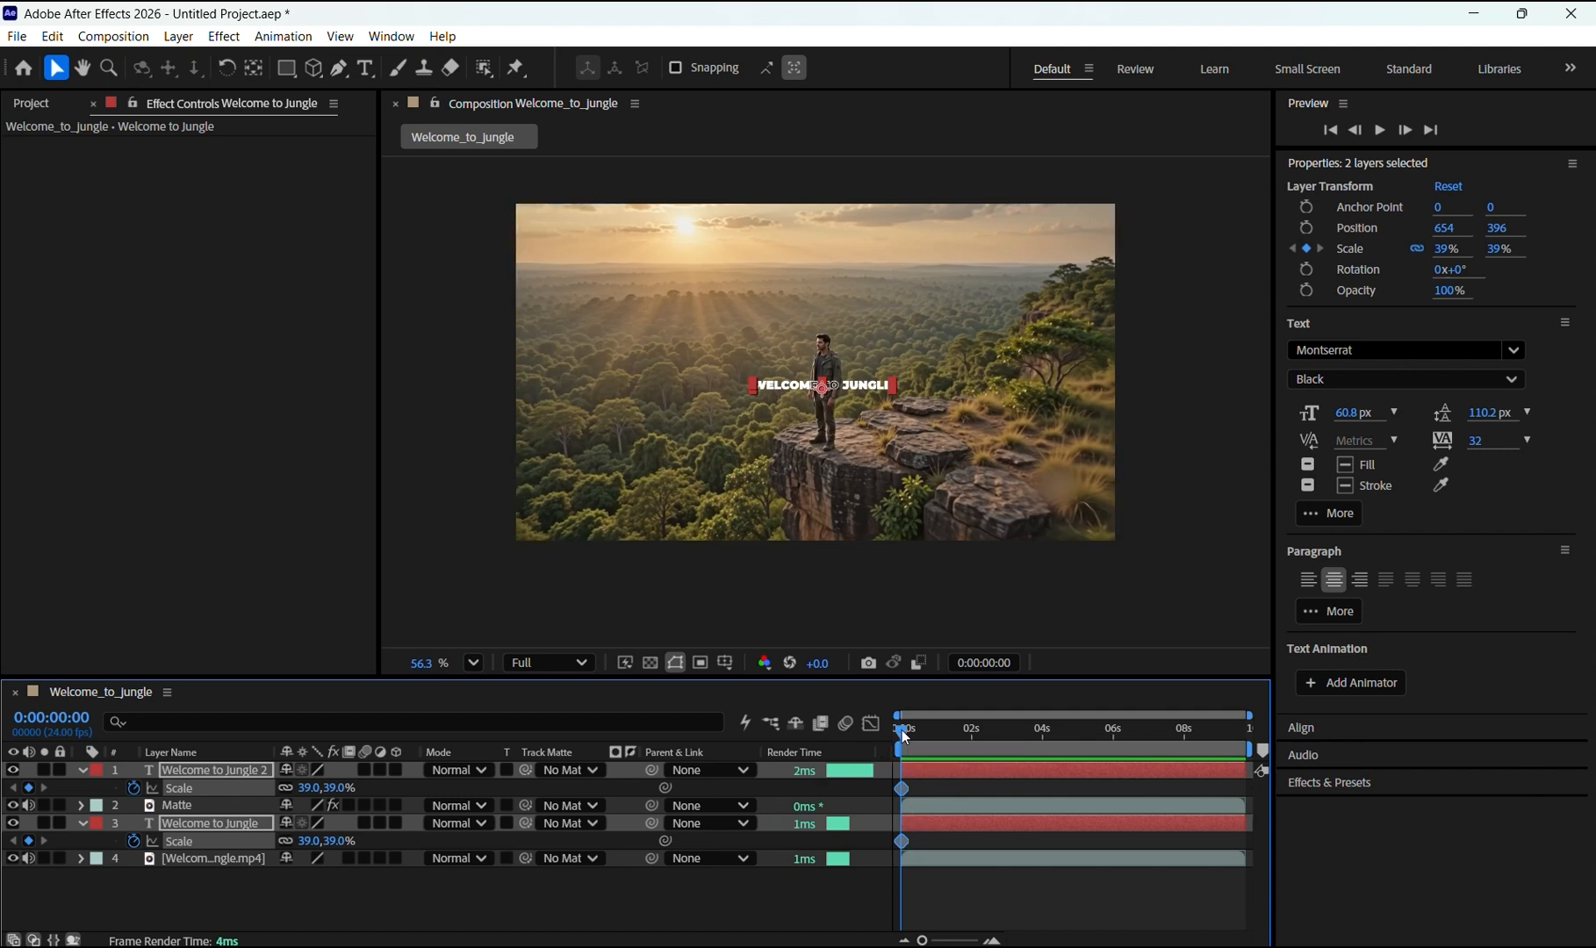
# Step: At 0:00:03:07, set the titles' font size to 204.8 px and add Scale keyframes for both layers
pyautogui.moveTo(902, 730); pyautogui.dragTo(1016, 717)
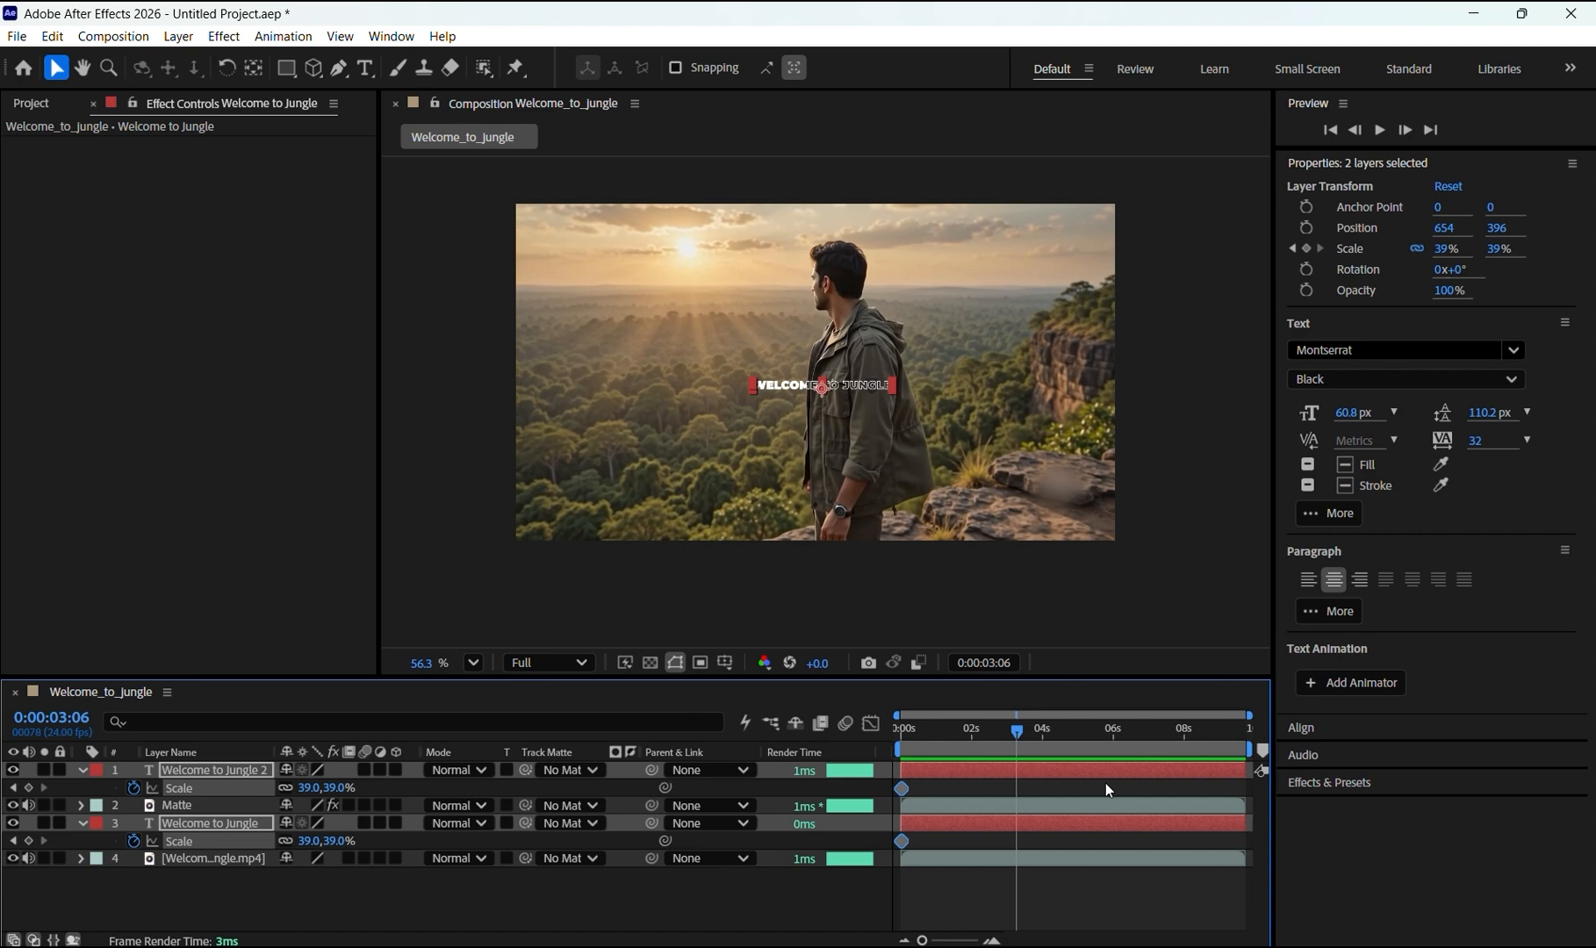
pyautogui.press('pagedown')
pyautogui.press('pagedown')
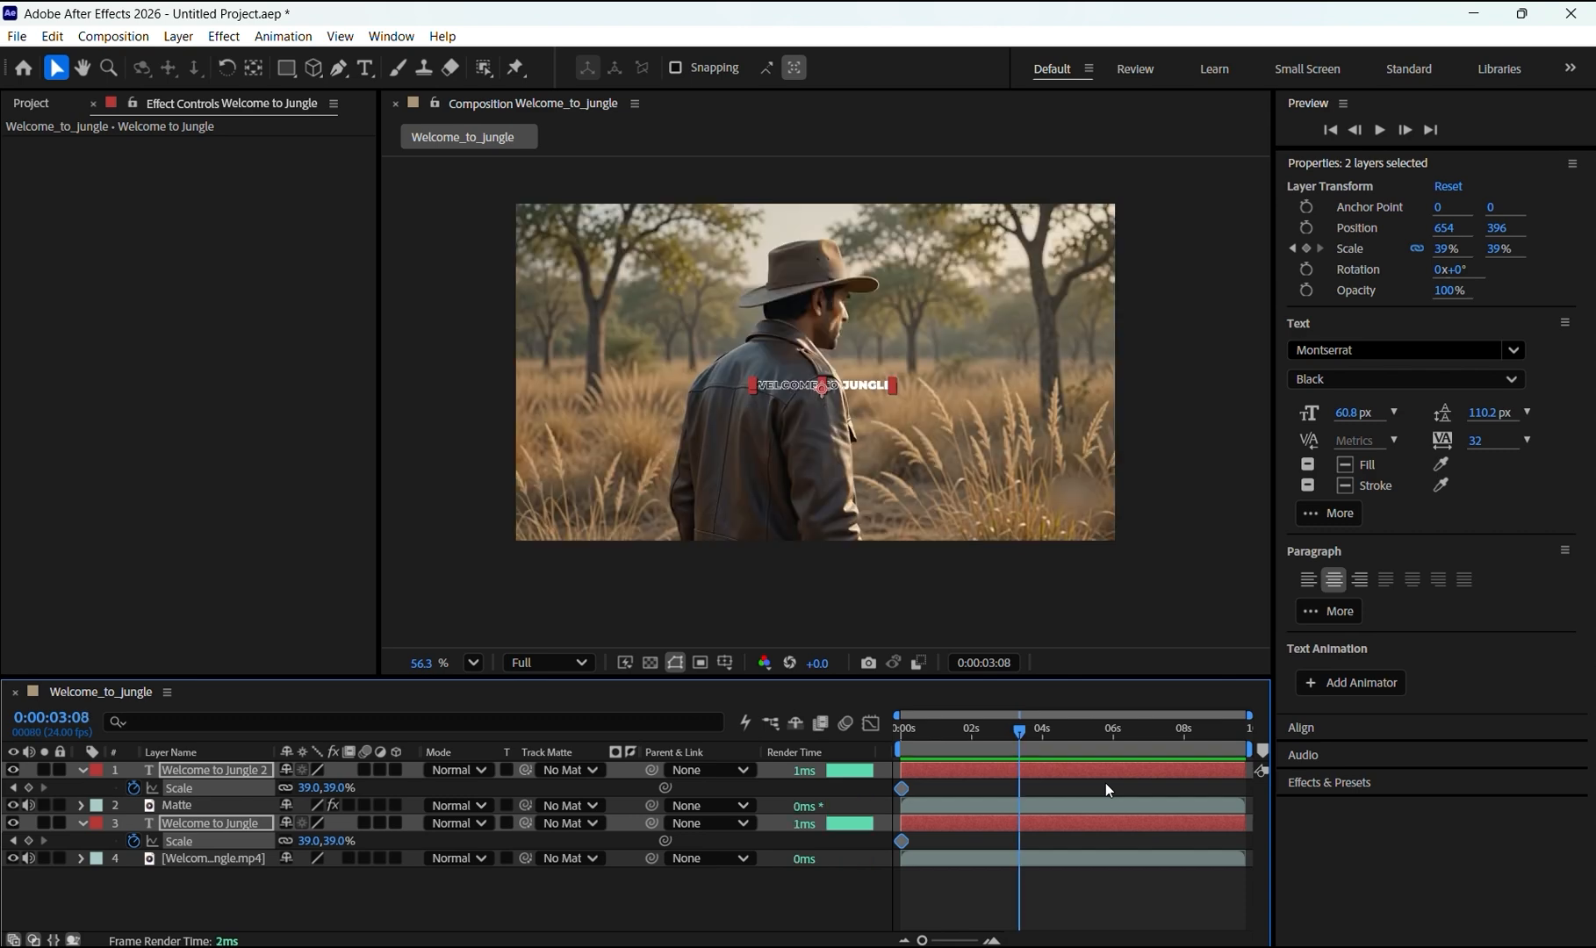
pyautogui.press('pageup')
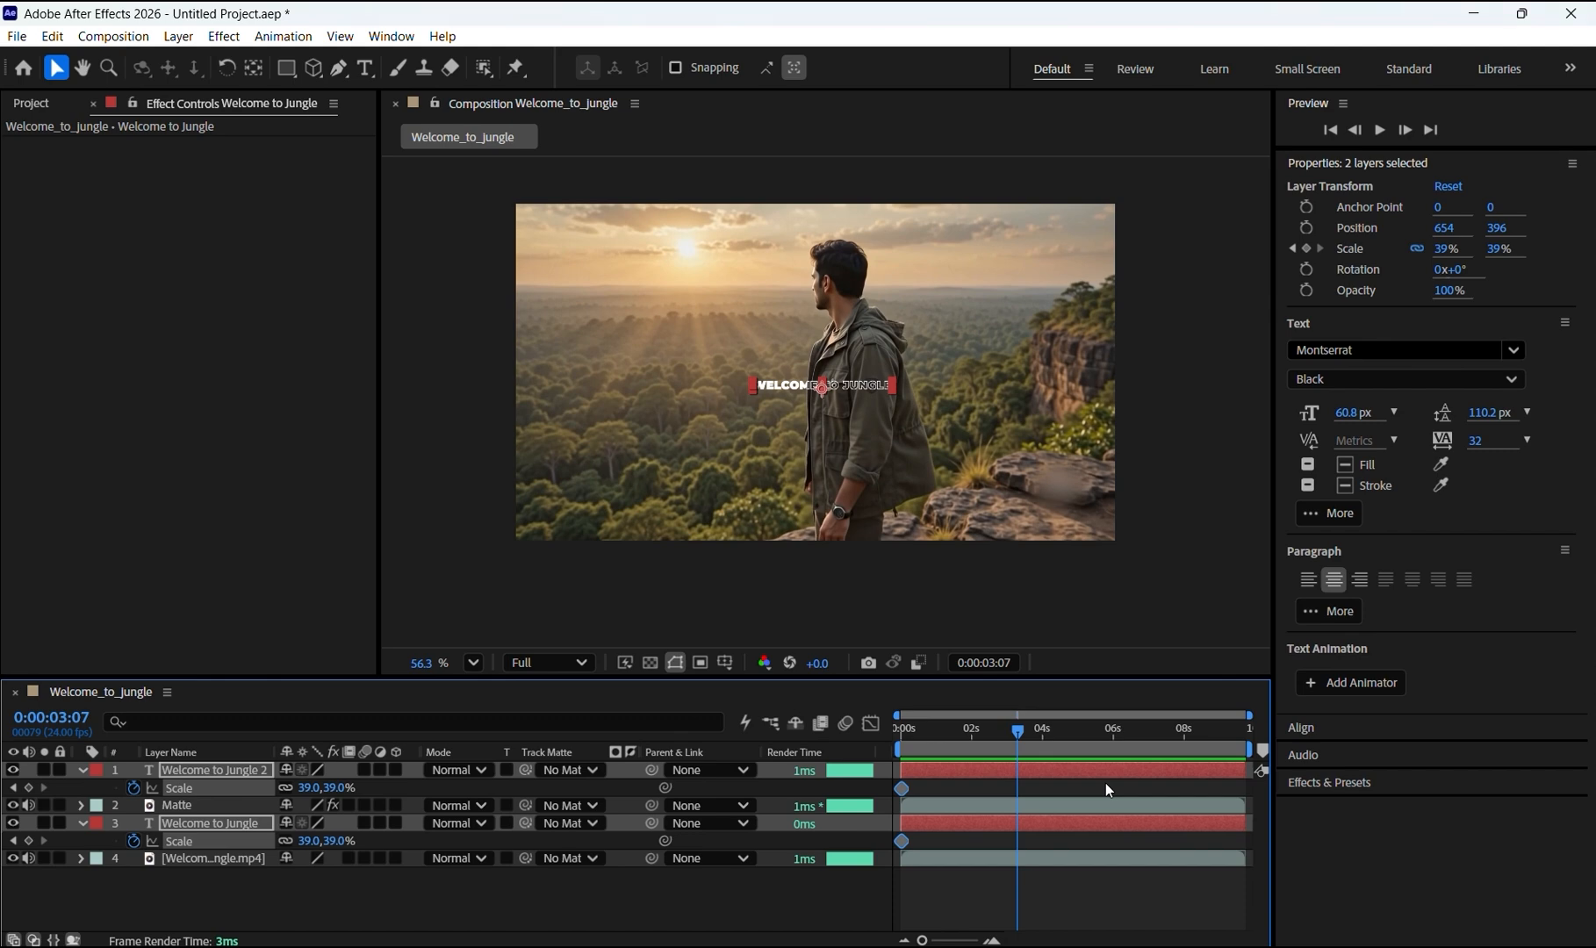
pyautogui.press('pagedown')
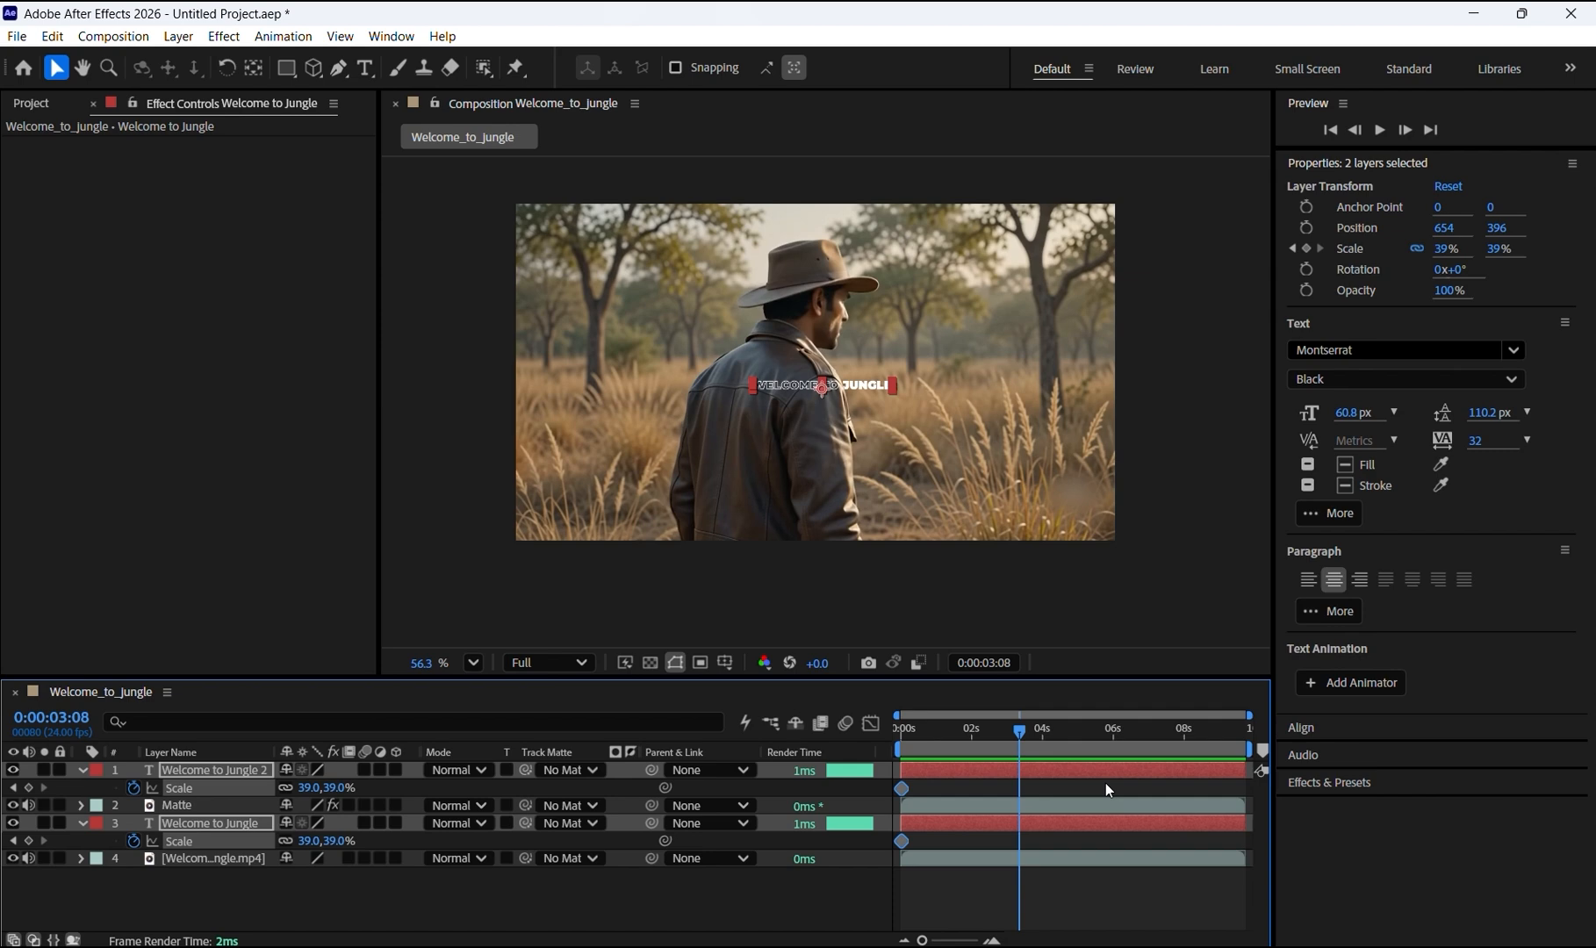
pyautogui.press('pageup')
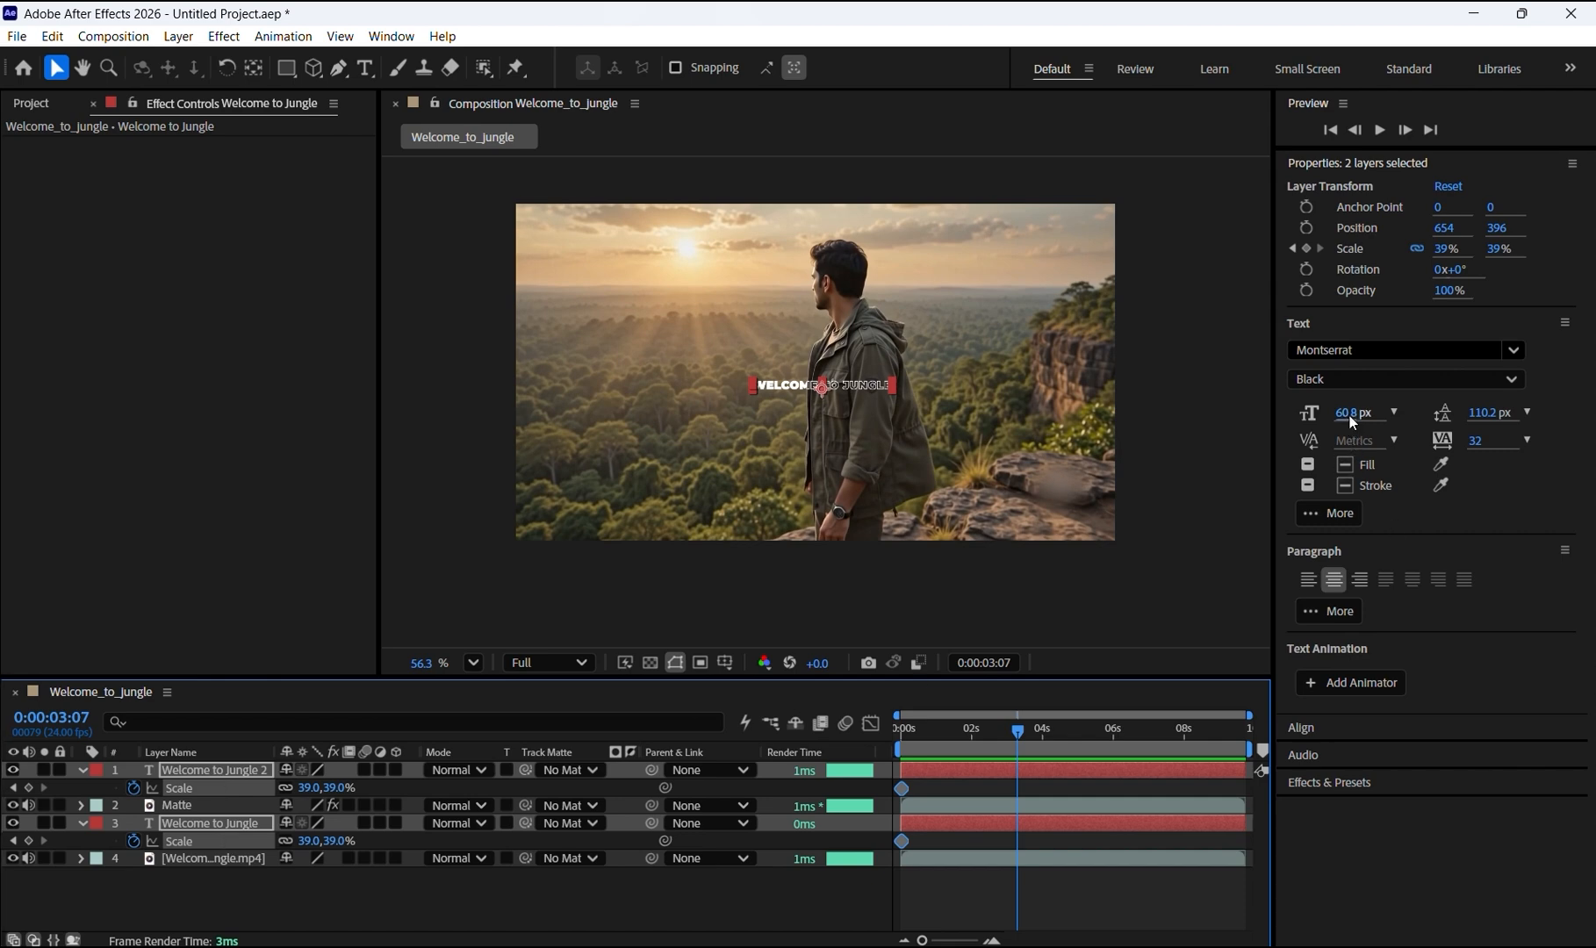
pyautogui.moveTo(1349, 416); pyautogui.dragTo(1543, 454)
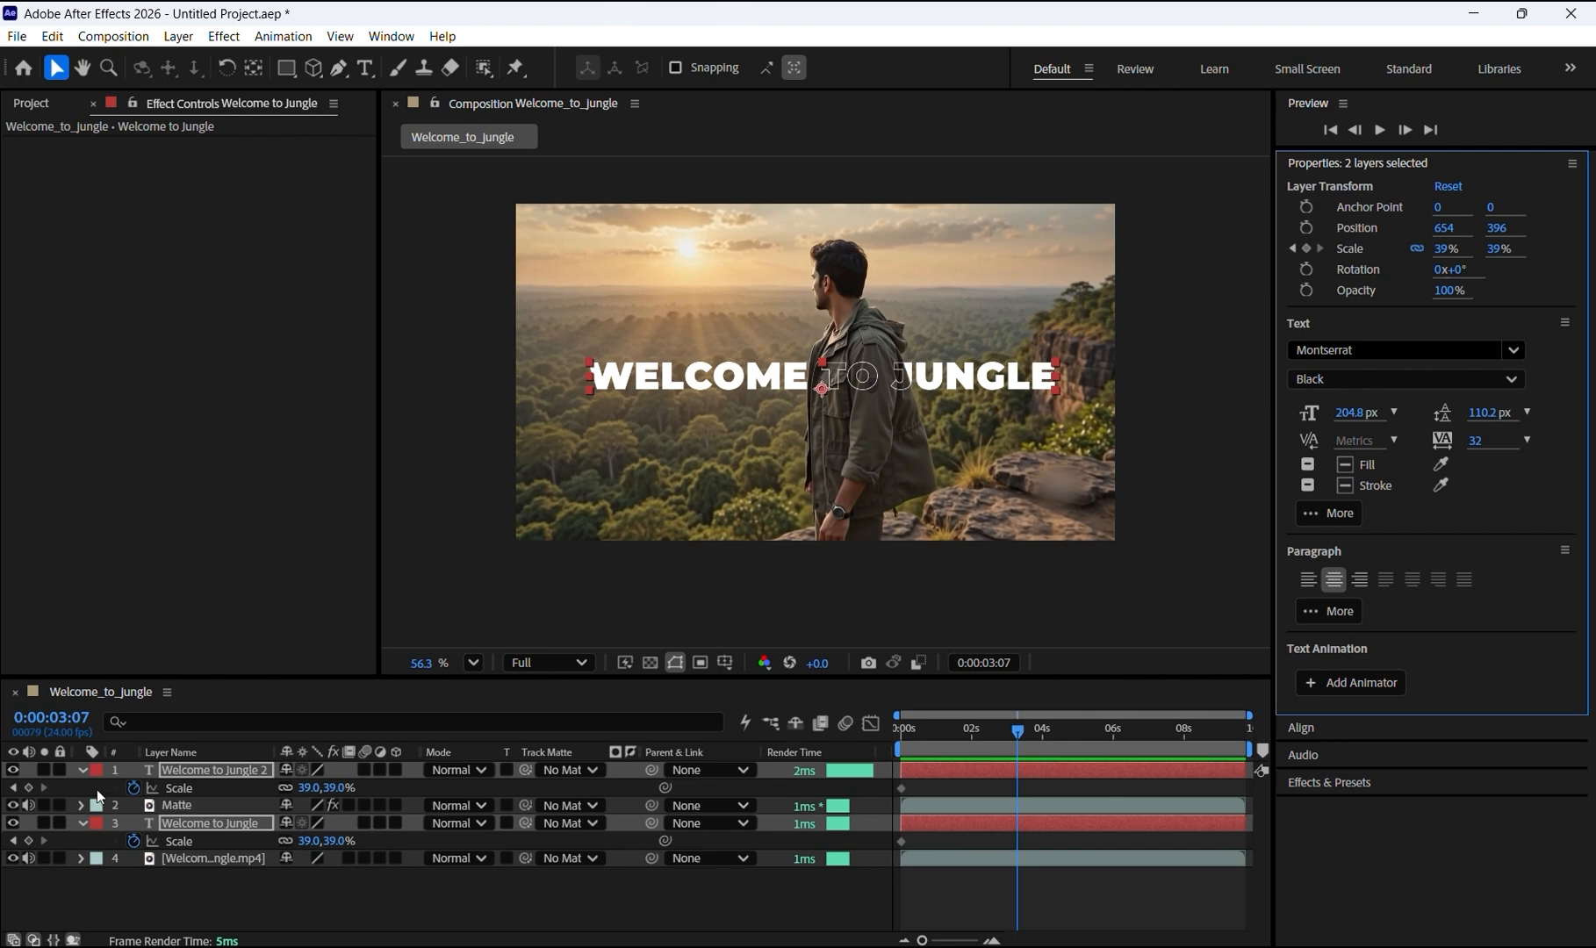
pyautogui.click(29, 841)
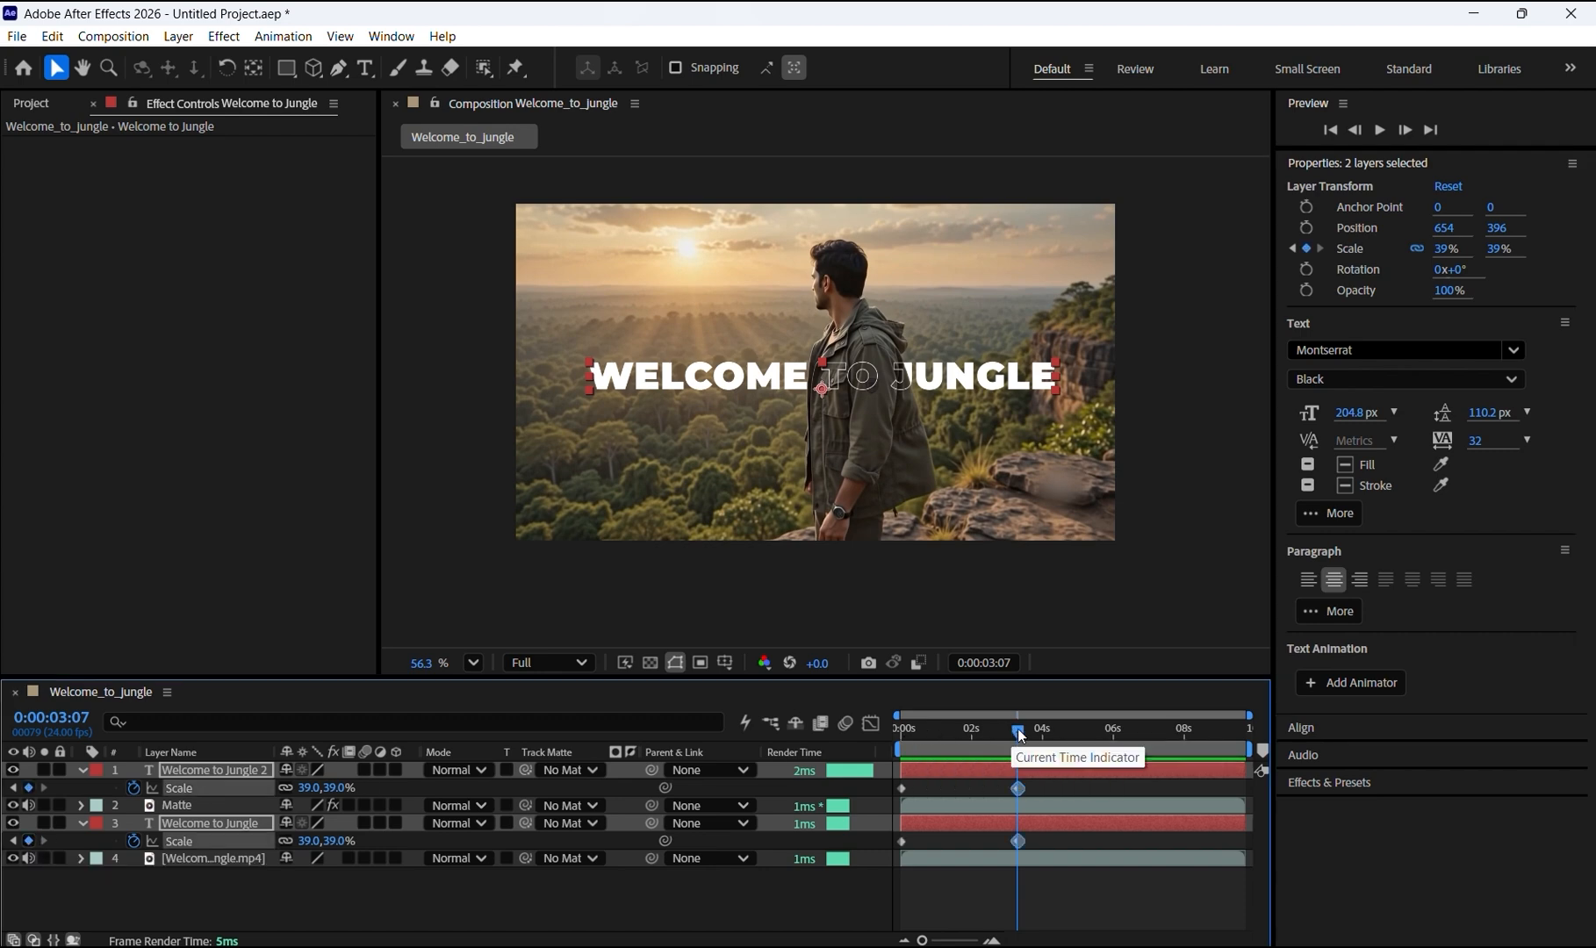
# Step: Preview the title animation from the start
pyautogui.moveTo(1017, 728); pyautogui.dragTo(902, 740)
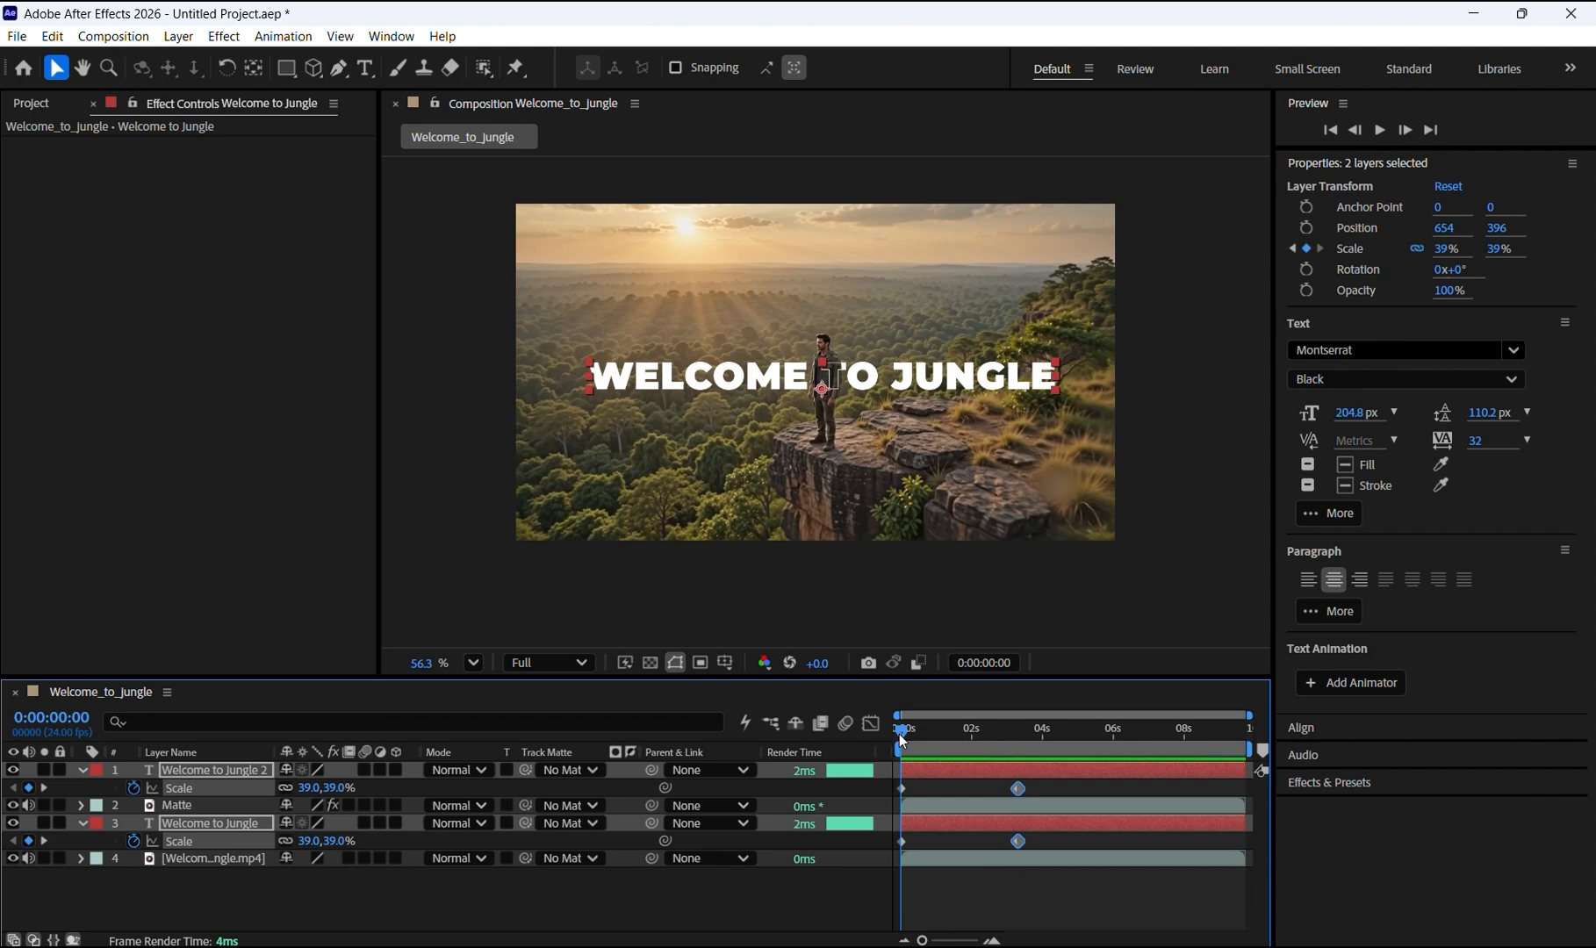
pyautogui.press('space')
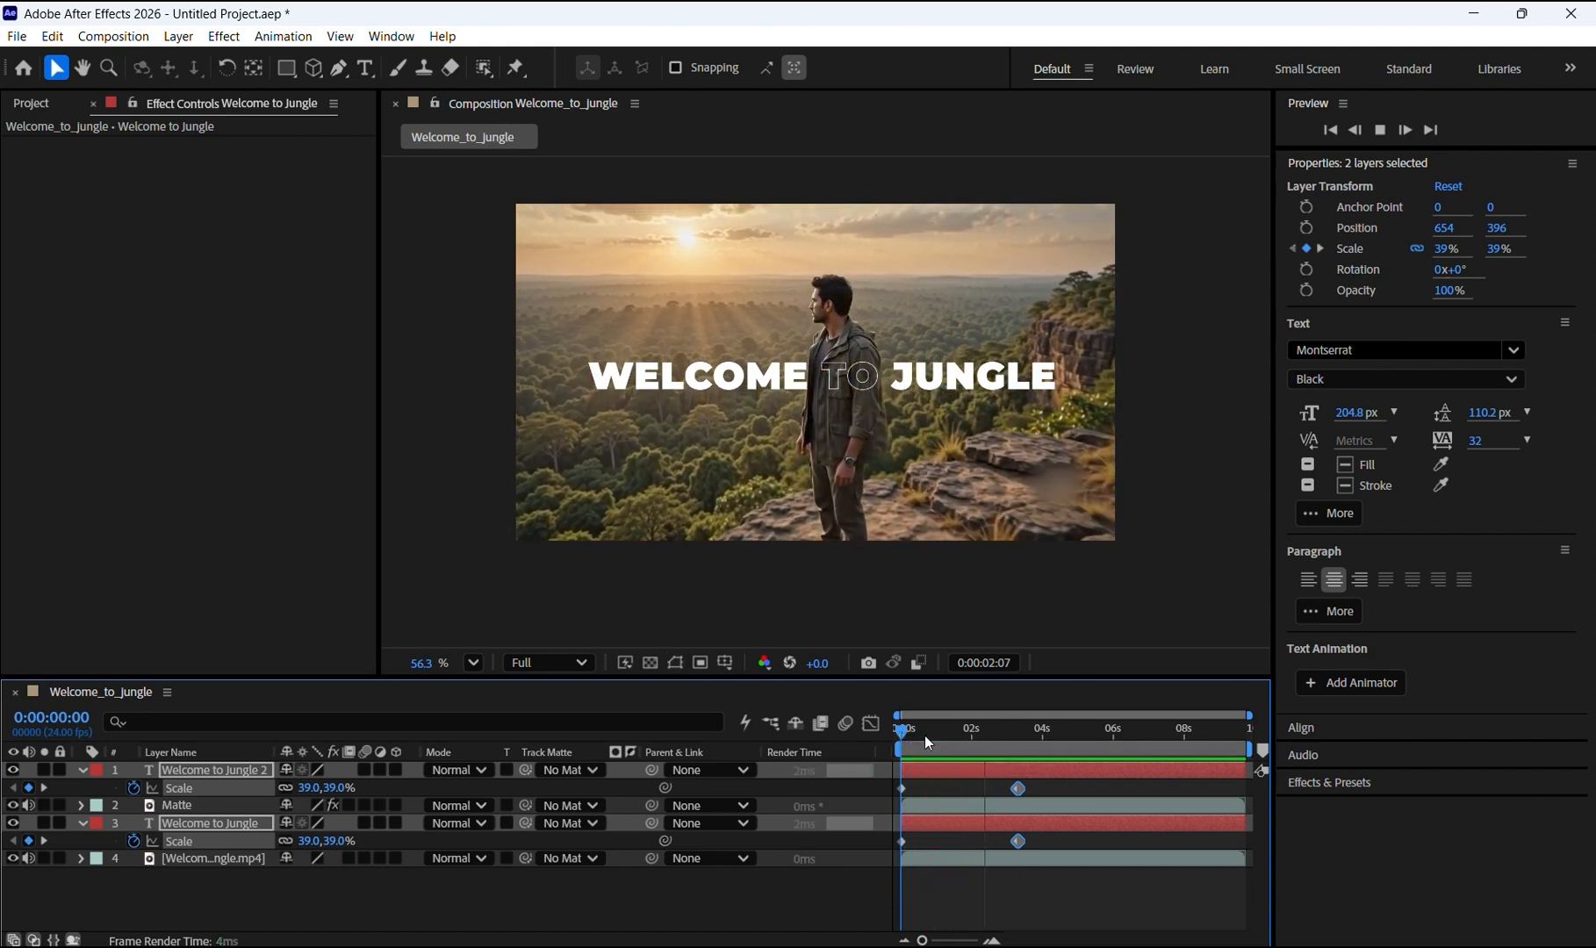
pyautogui.press('space')
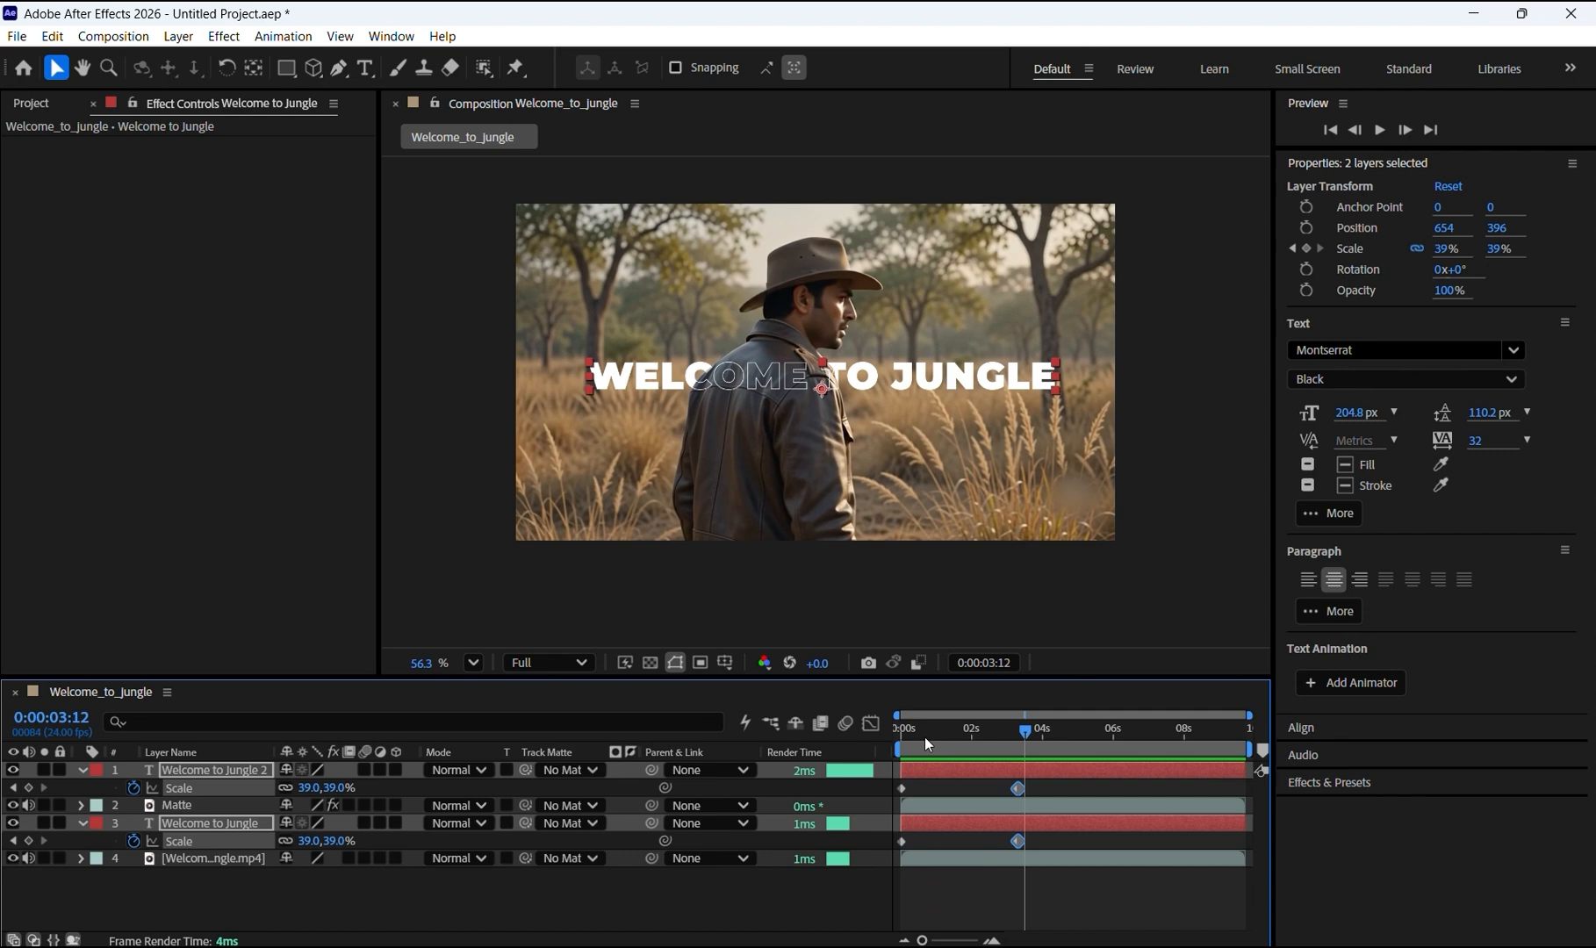
# Step: At 0:00:00:00, set both titles' scale to 7%
pyautogui.moveTo(1026, 735); pyautogui.dragTo(905, 738)
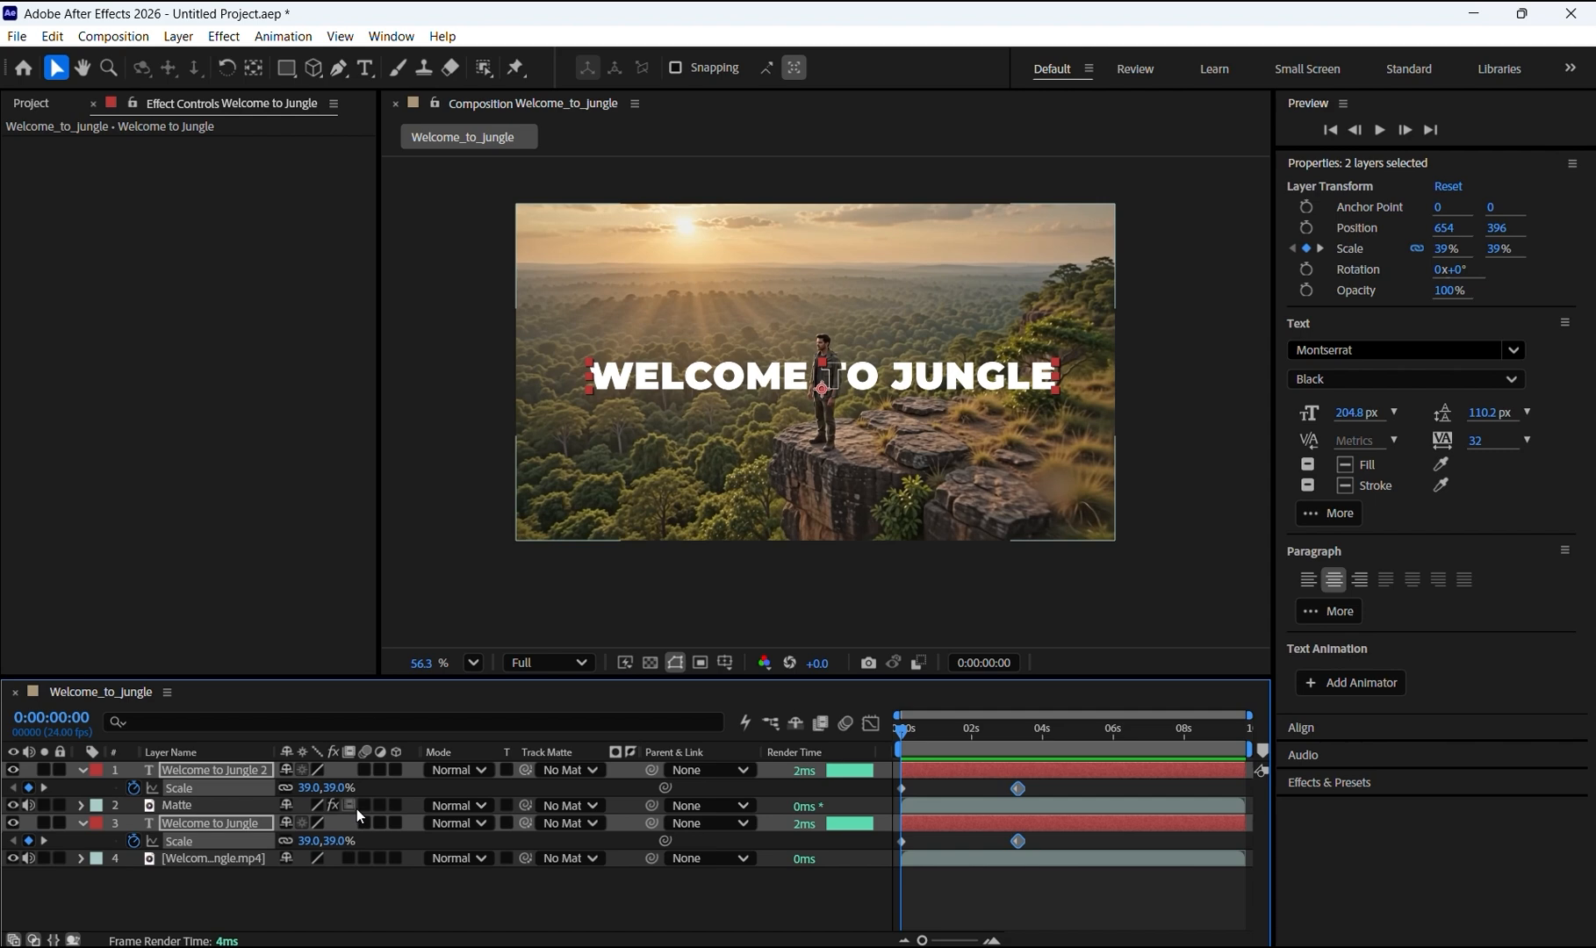
pyautogui.moveTo(902, 738)
pyautogui.mouseDown()
pyautogui.moveTo(941, 735)
pyautogui.moveTo(899, 743)
pyautogui.mouseUp()
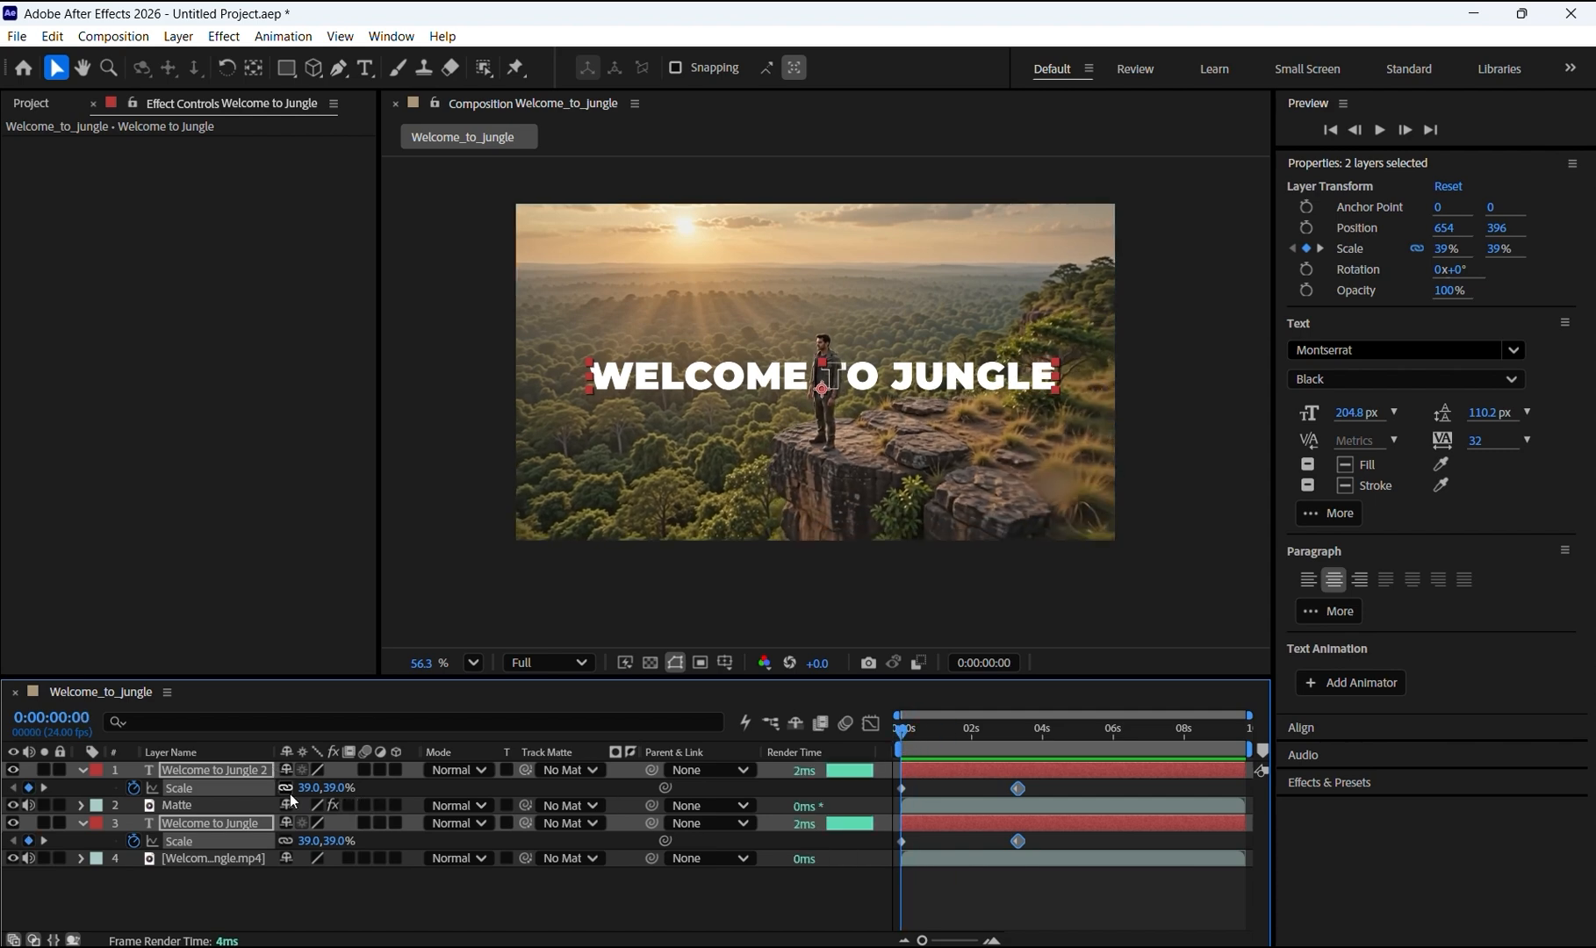
pyautogui.moveTo(317, 790); pyautogui.dragTo(289, 790)
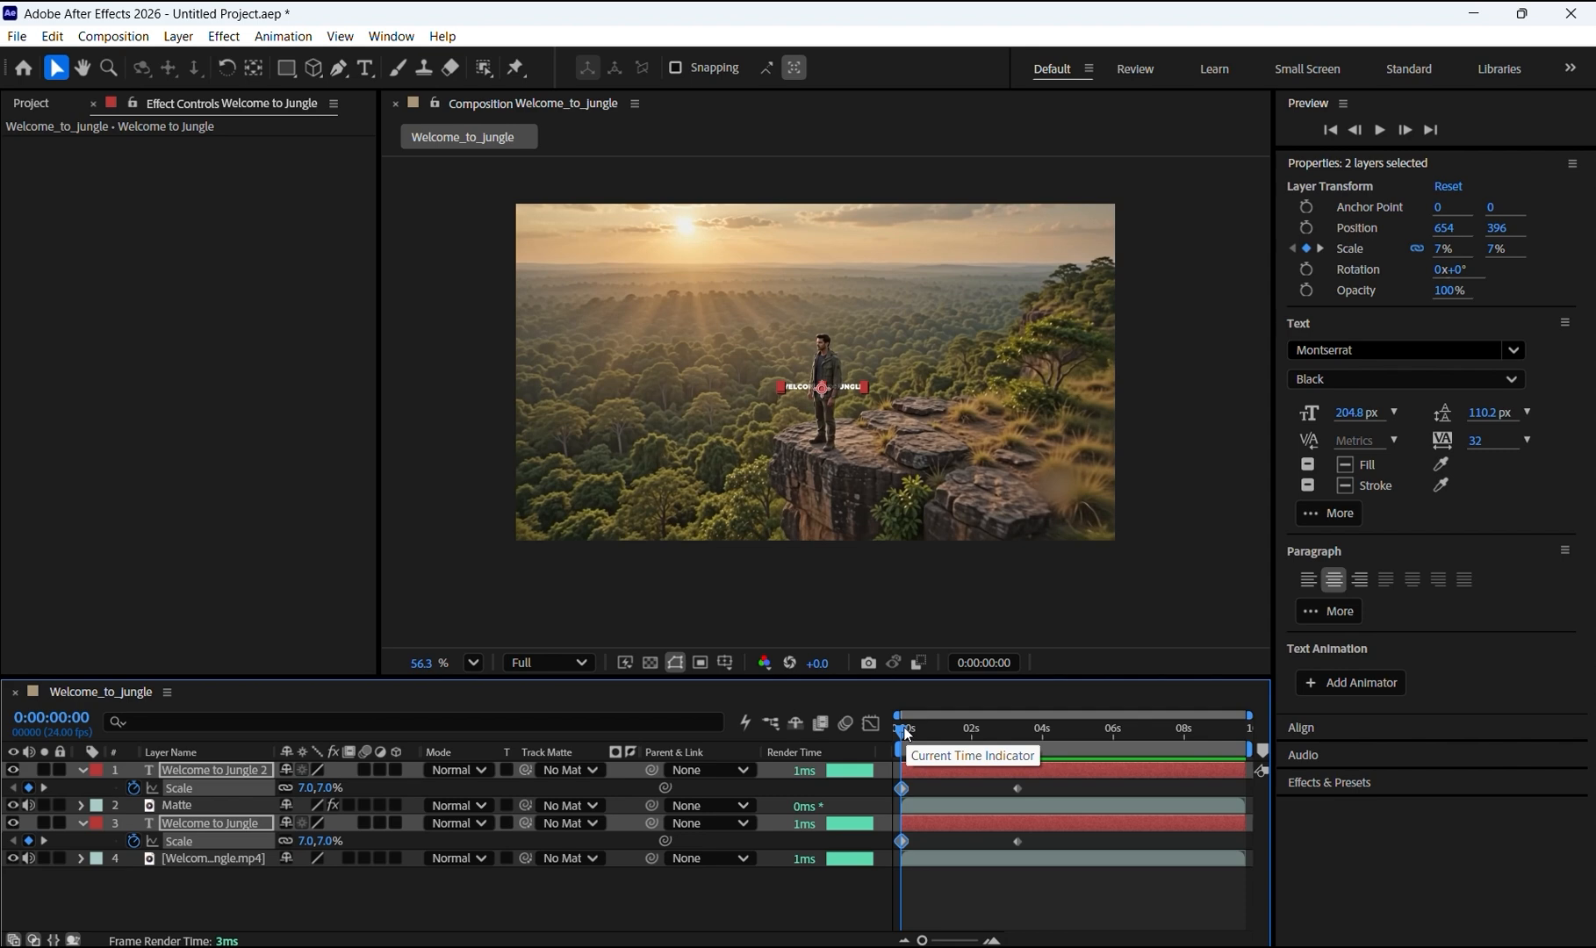
# Step: Preview the scaling animation and return to the start
pyautogui.press('space')
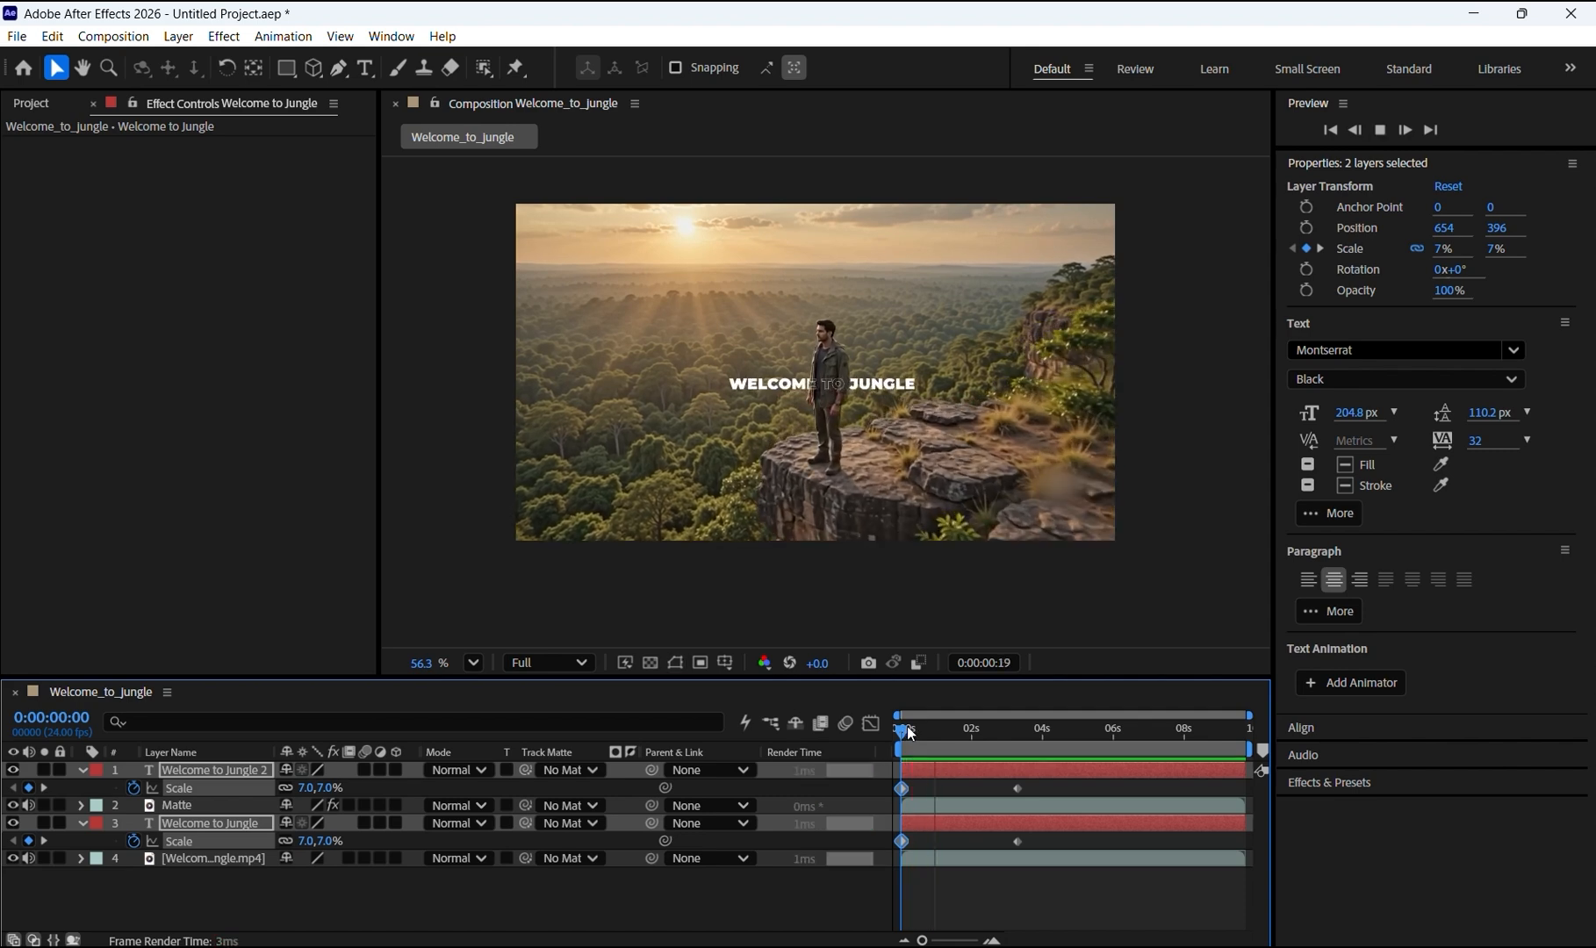
pyautogui.press('space')
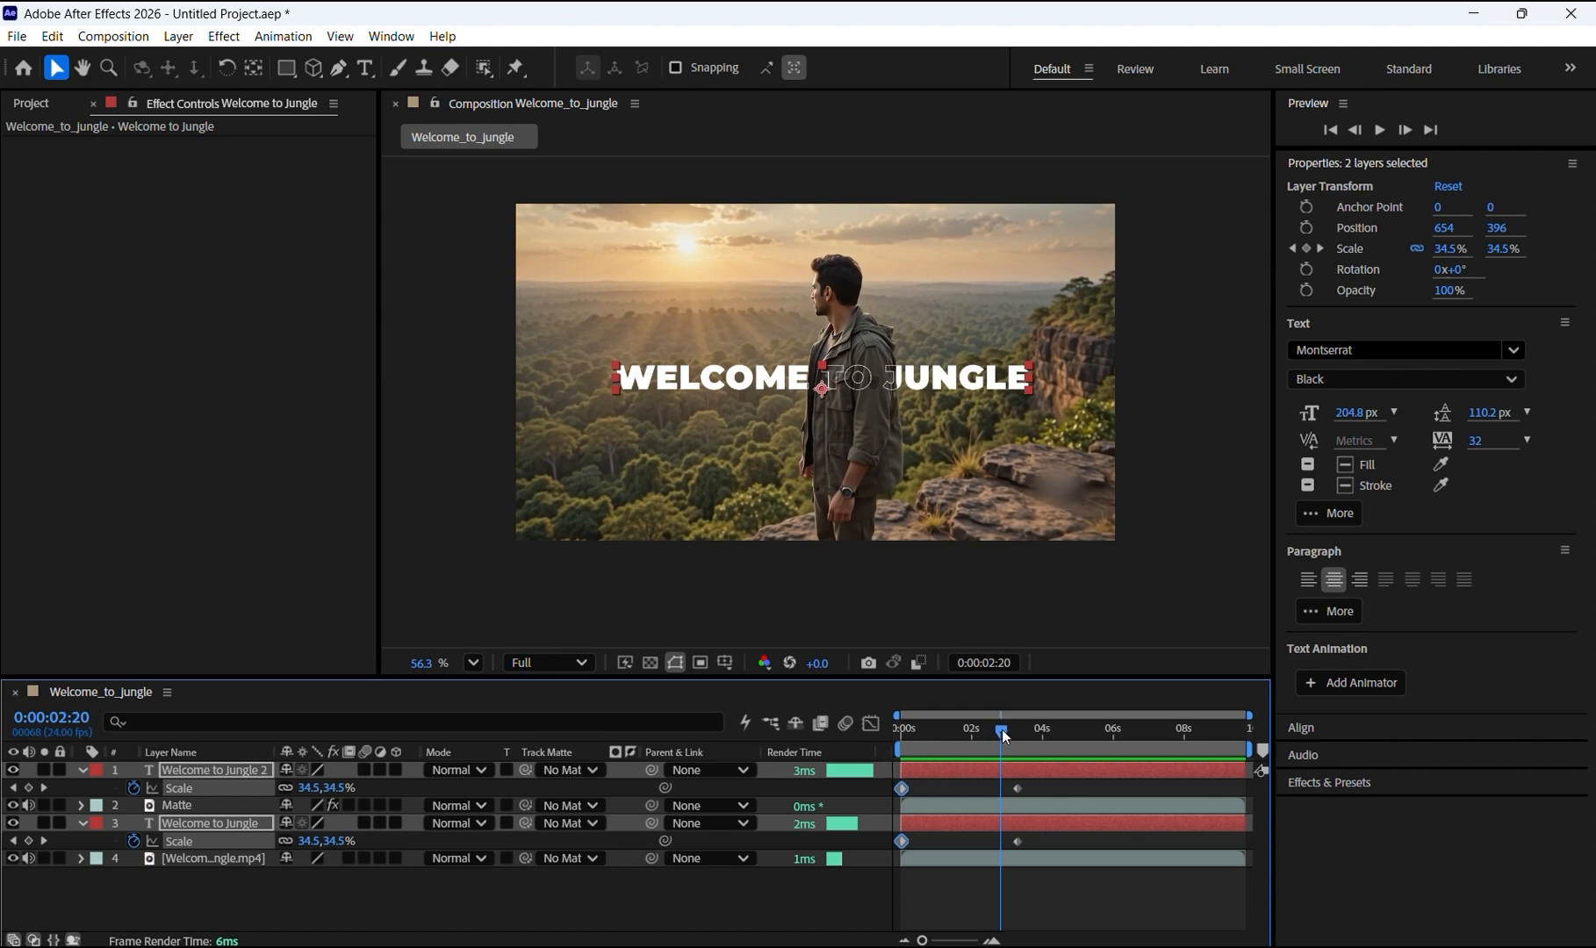
pyautogui.moveTo(1001, 730); pyautogui.dragTo(895, 736)
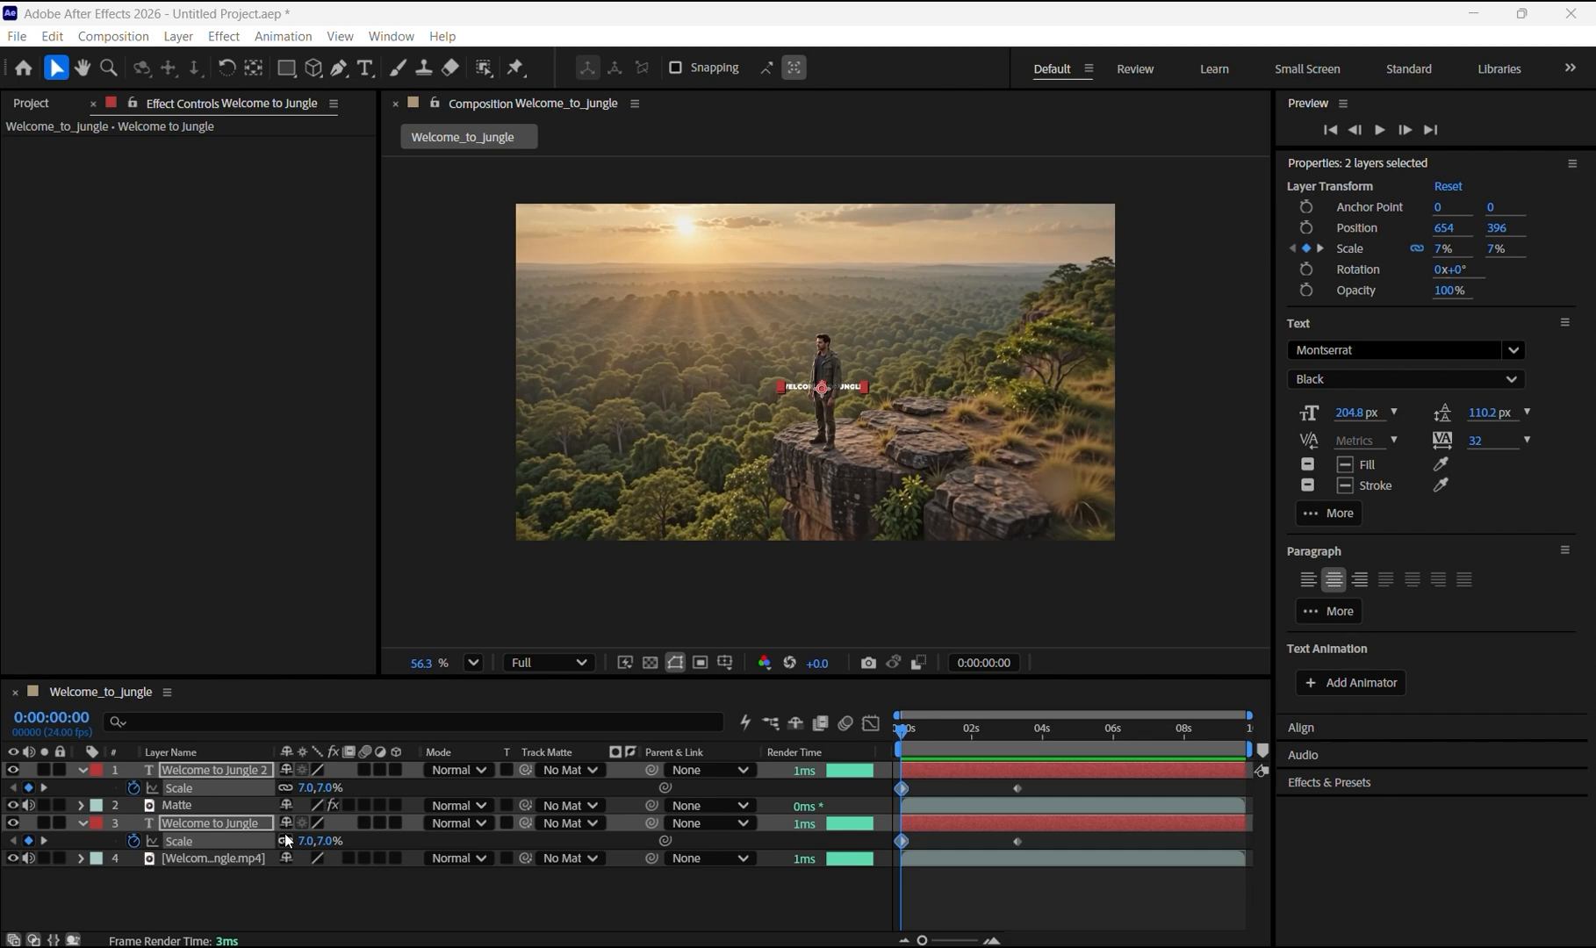
# Step: Add Opacity keyframes for both title layers at the start and at 0:00:00:05
pyautogui.press('t')
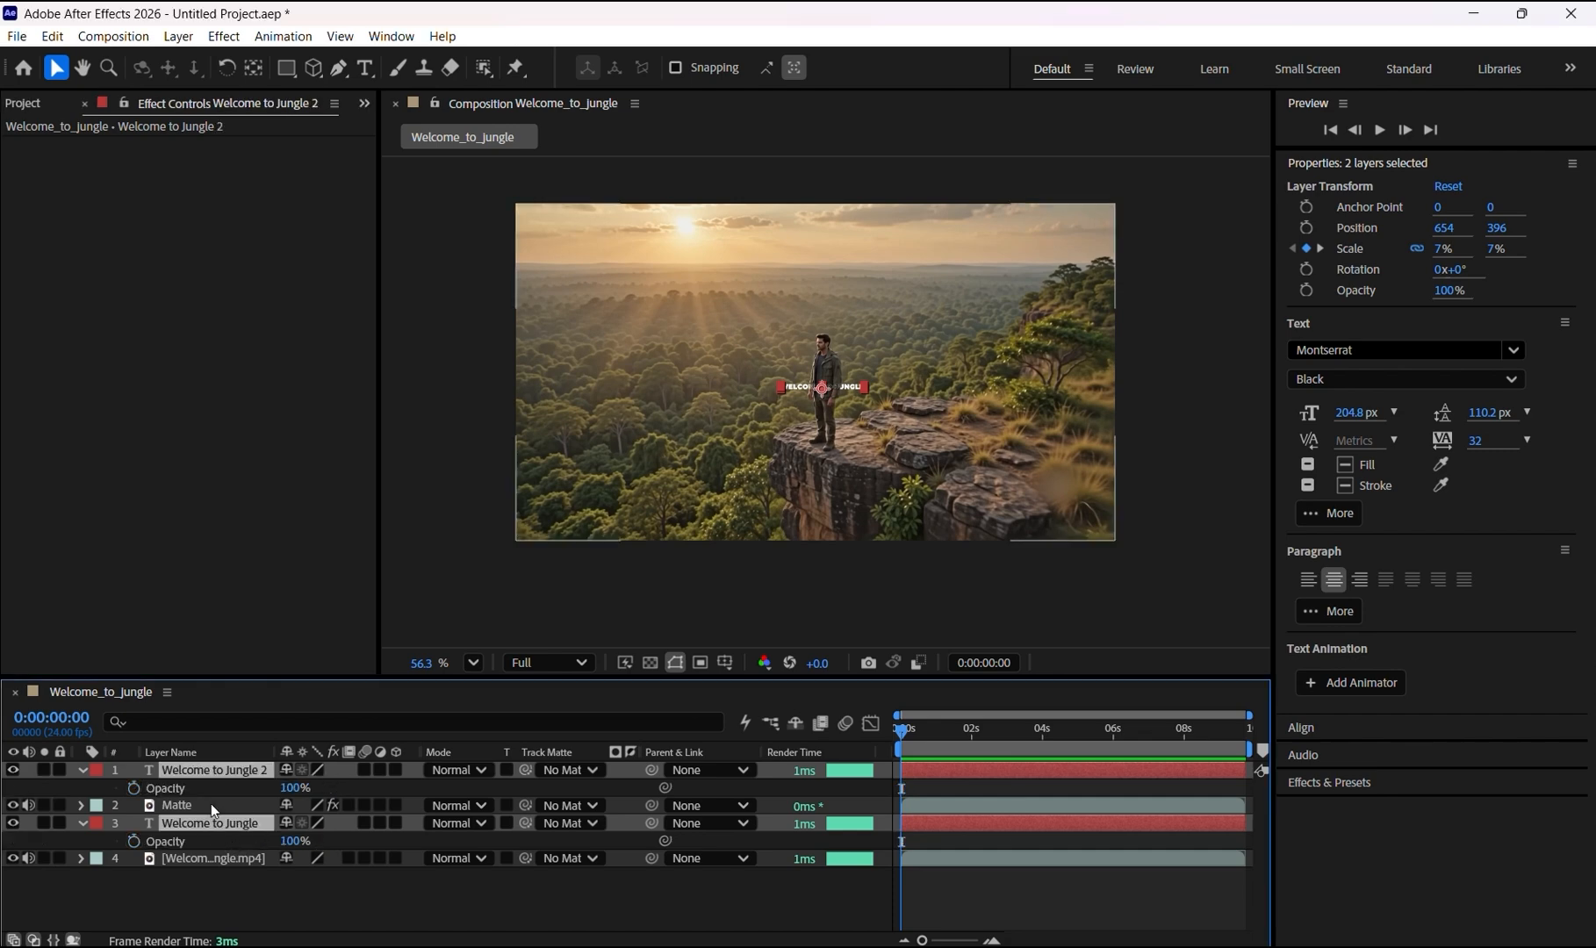
pyautogui.click(134, 788)
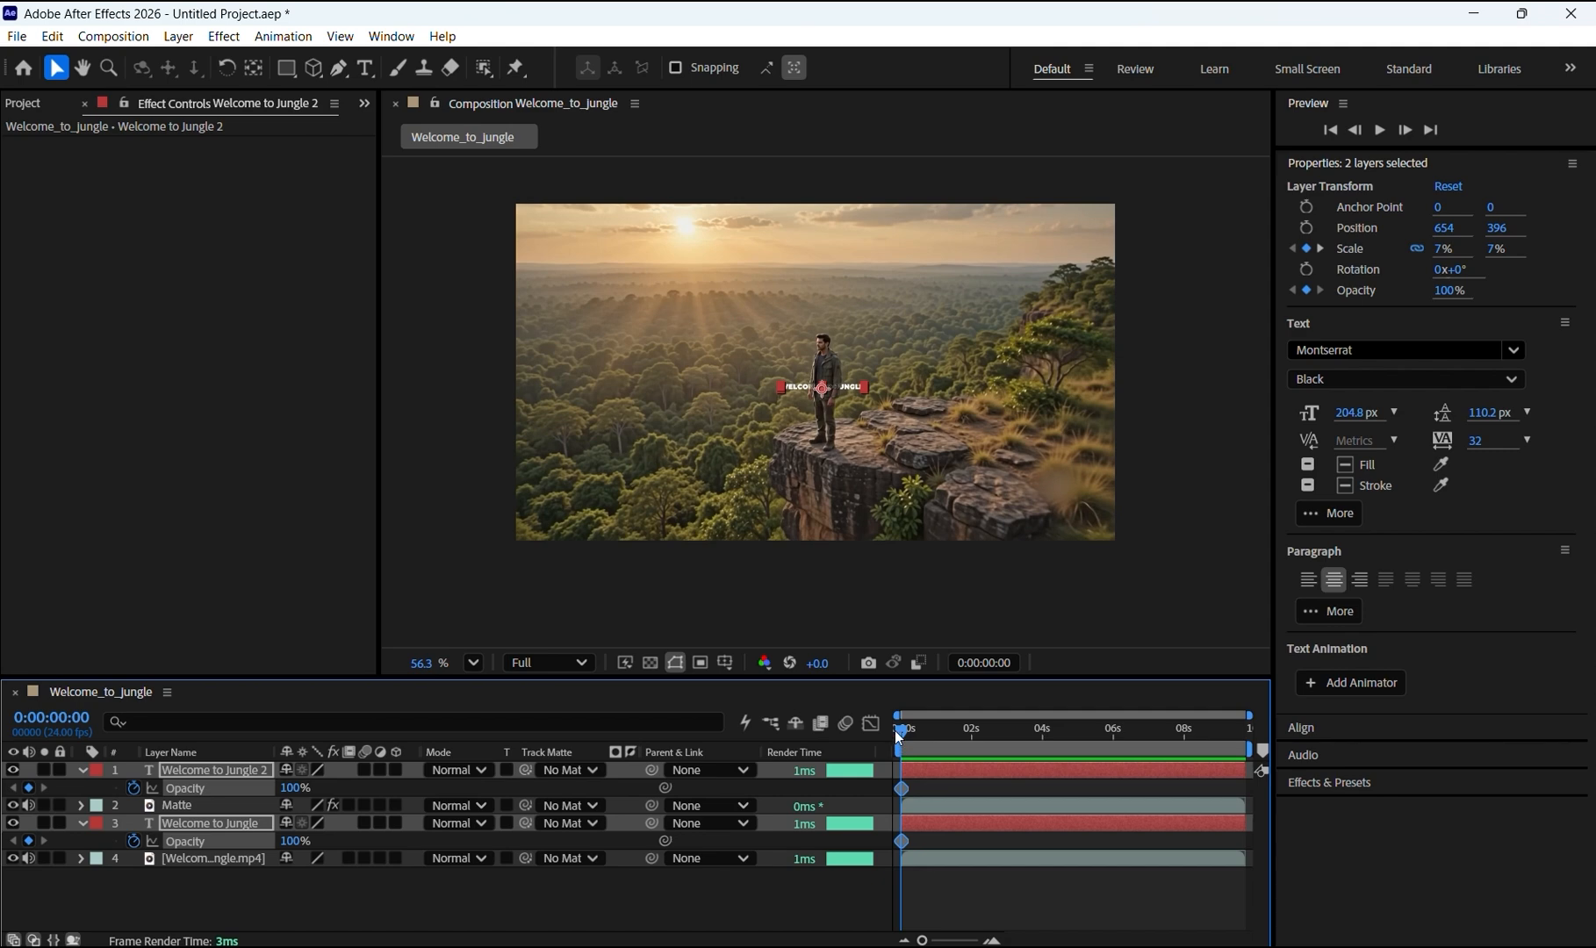
pyautogui.moveTo(901, 734); pyautogui.dragTo(913, 736)
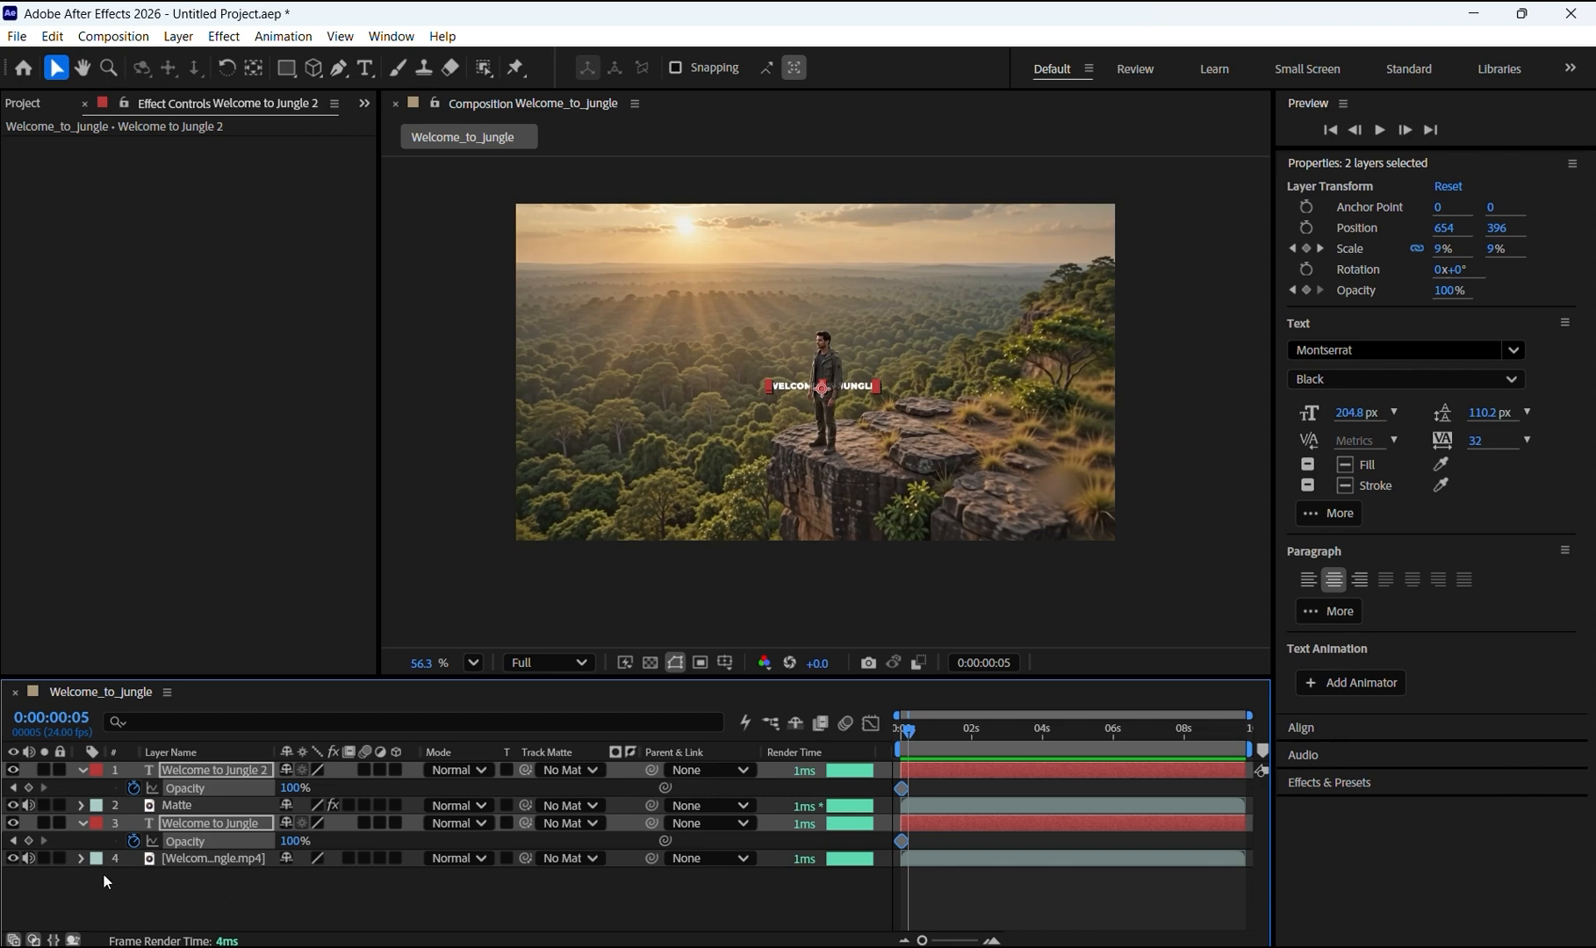
pyautogui.click(29, 788)
# Step: Add Opacity keyframes for both title layers at 0:00:02:18
pyautogui.moveTo(913, 733); pyautogui.dragTo(1001, 725)
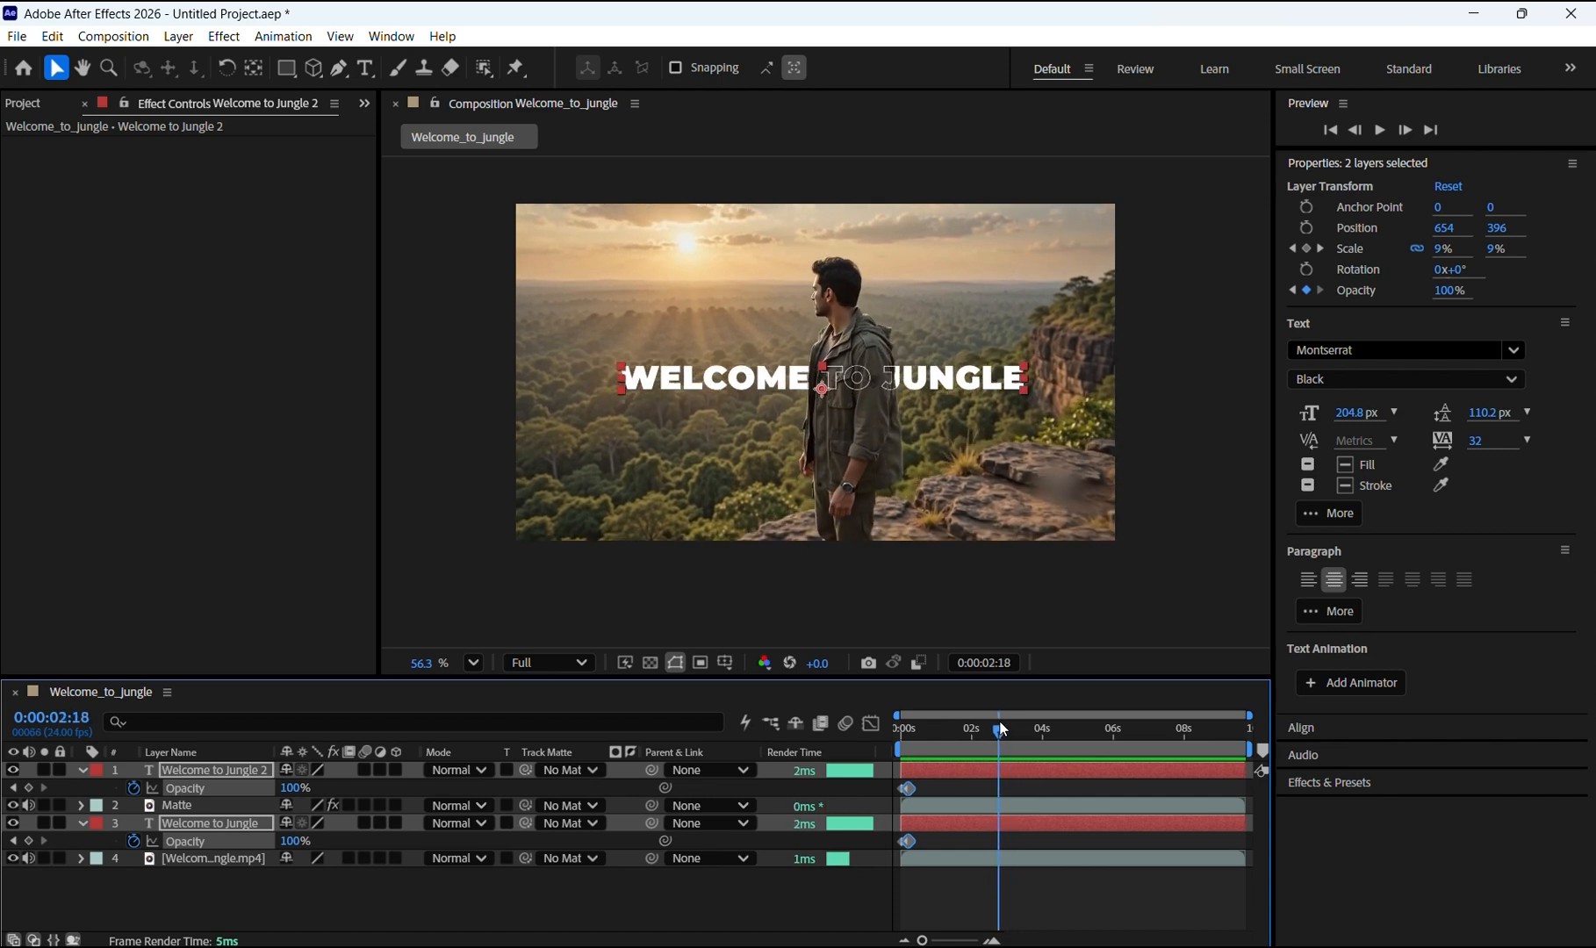
pyautogui.click(28, 787)
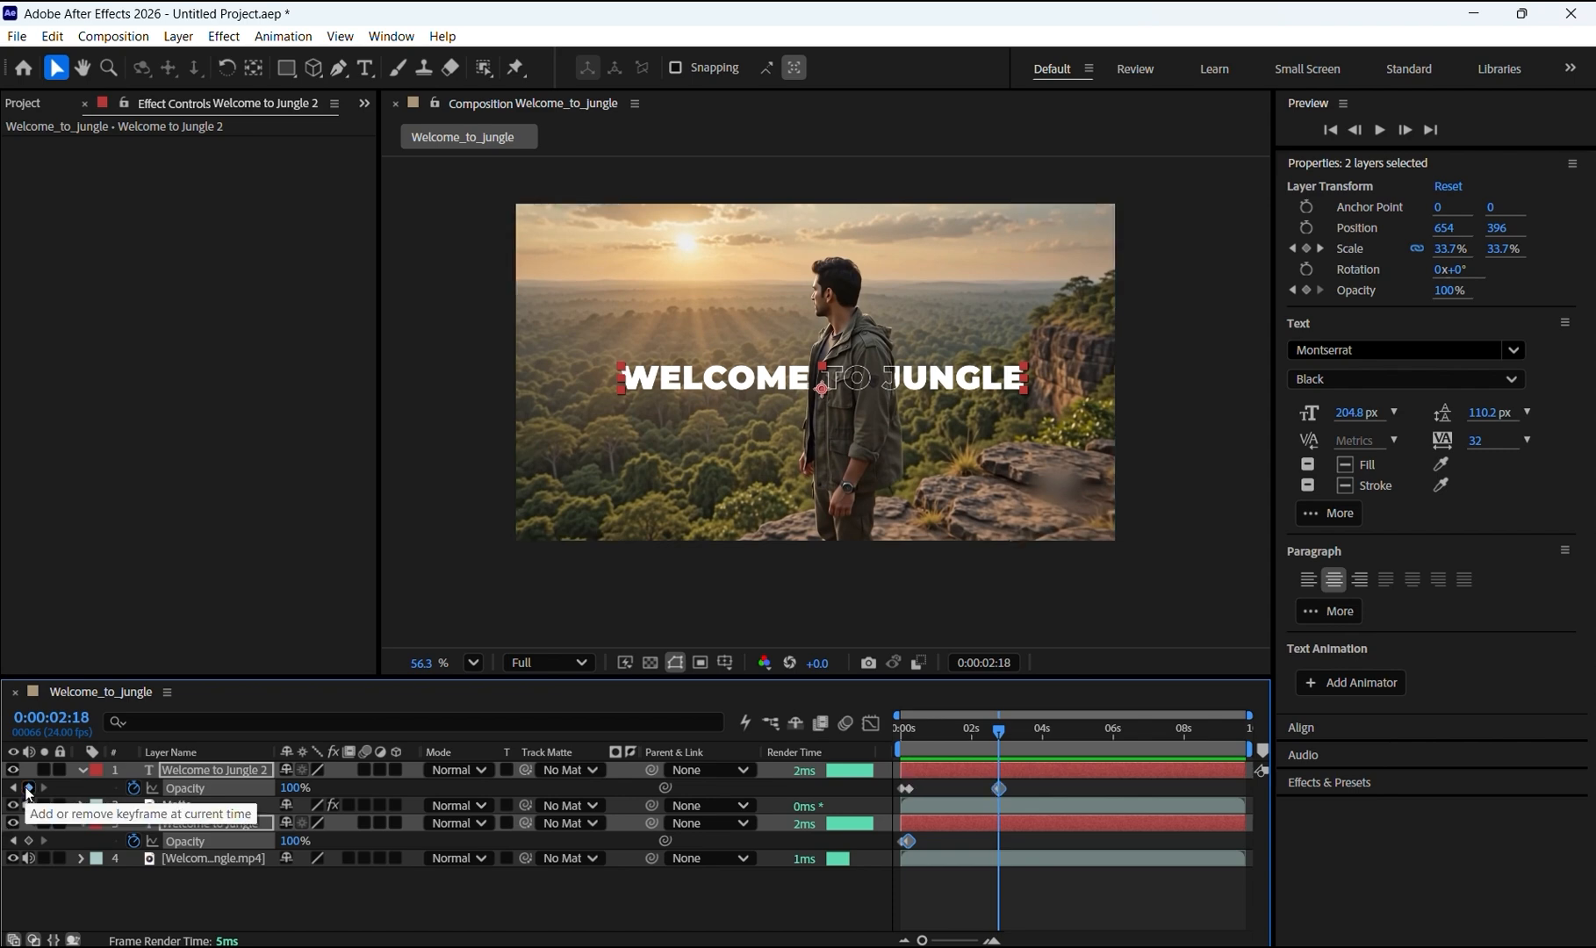
pyautogui.click(28, 841)
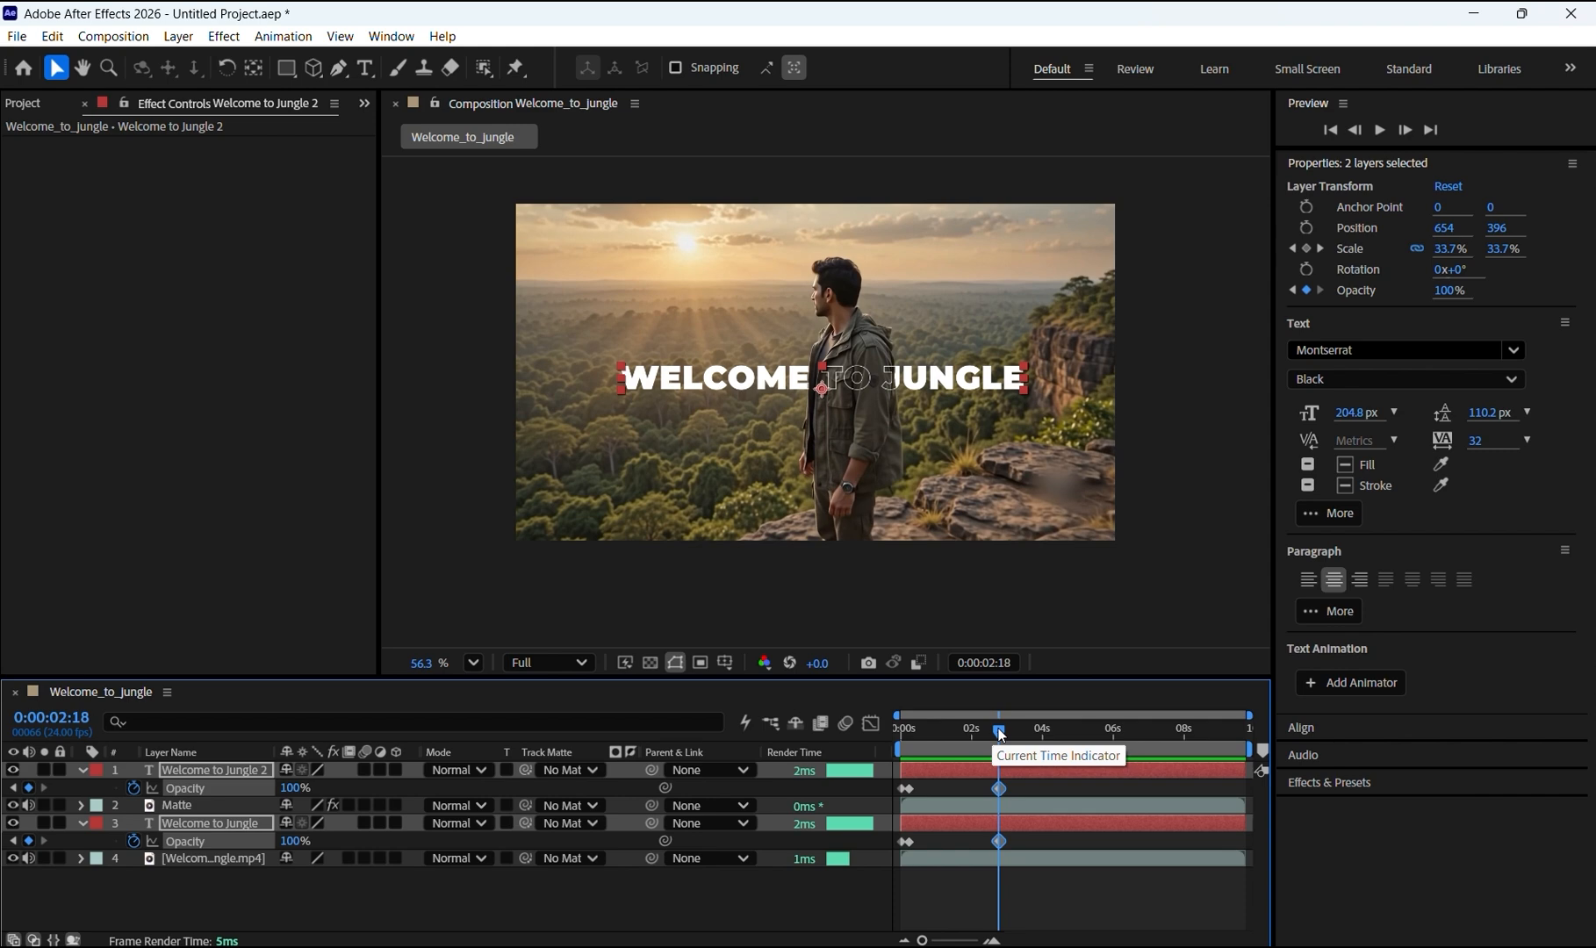
# Step: At 0:00:03:07, add Opacity keyframes for both title layers and set their opacity to 0%
pyautogui.press('pagedown')
pyautogui.press('pagedown')
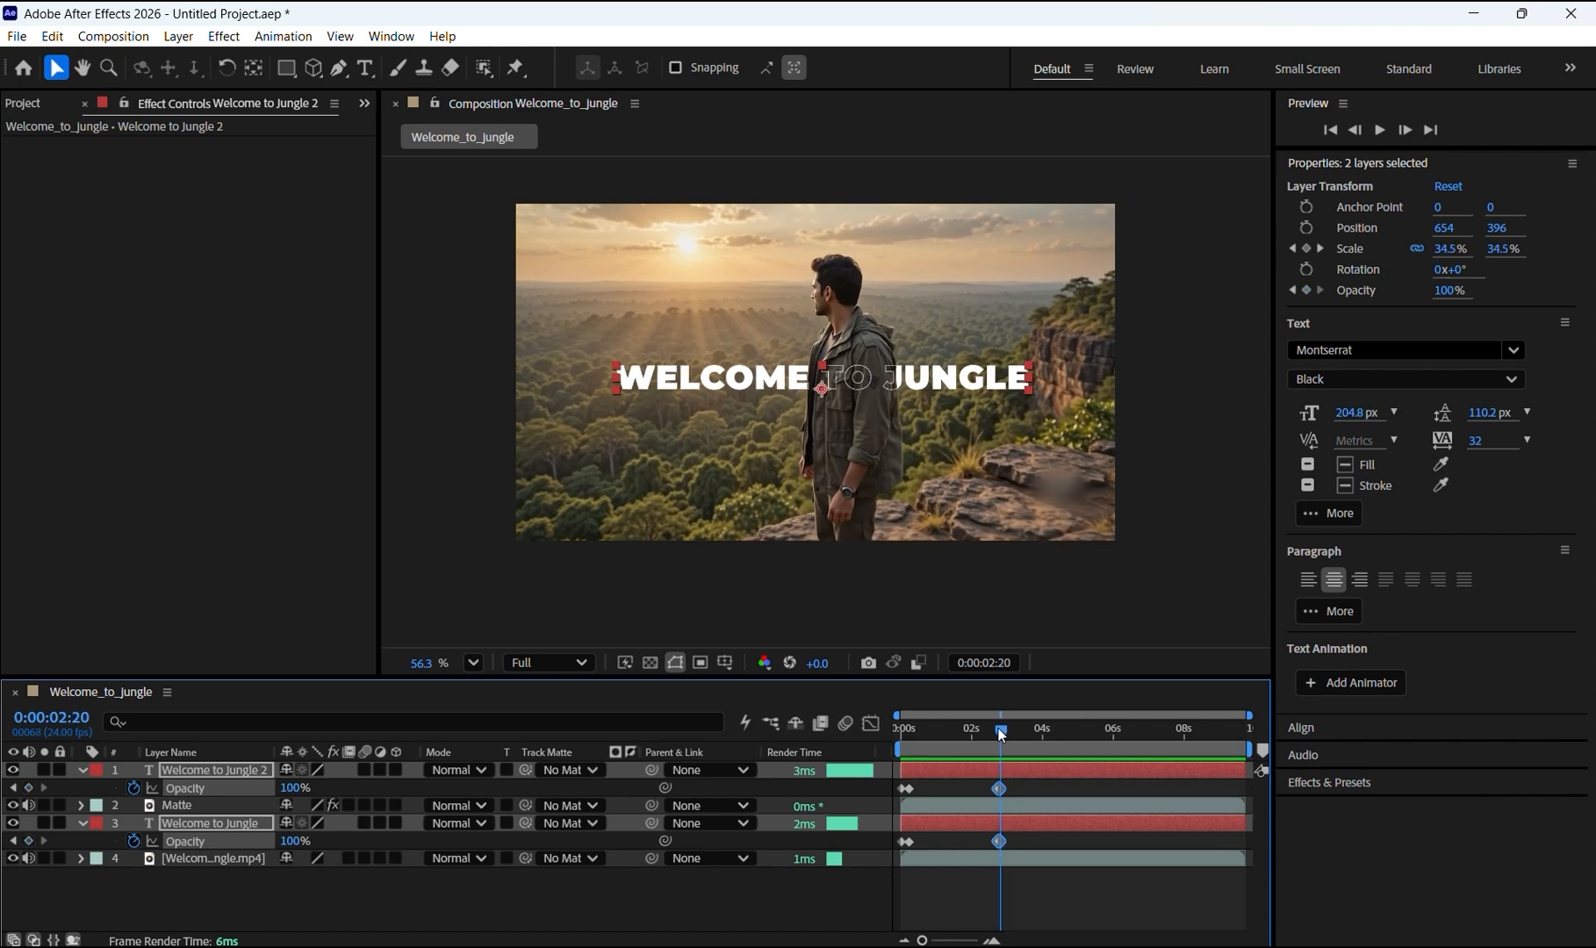
pyautogui.press('pagedown')
pyautogui.press('pagedown')
pyautogui.press('pagedown')
pyautogui.press('pagedown')
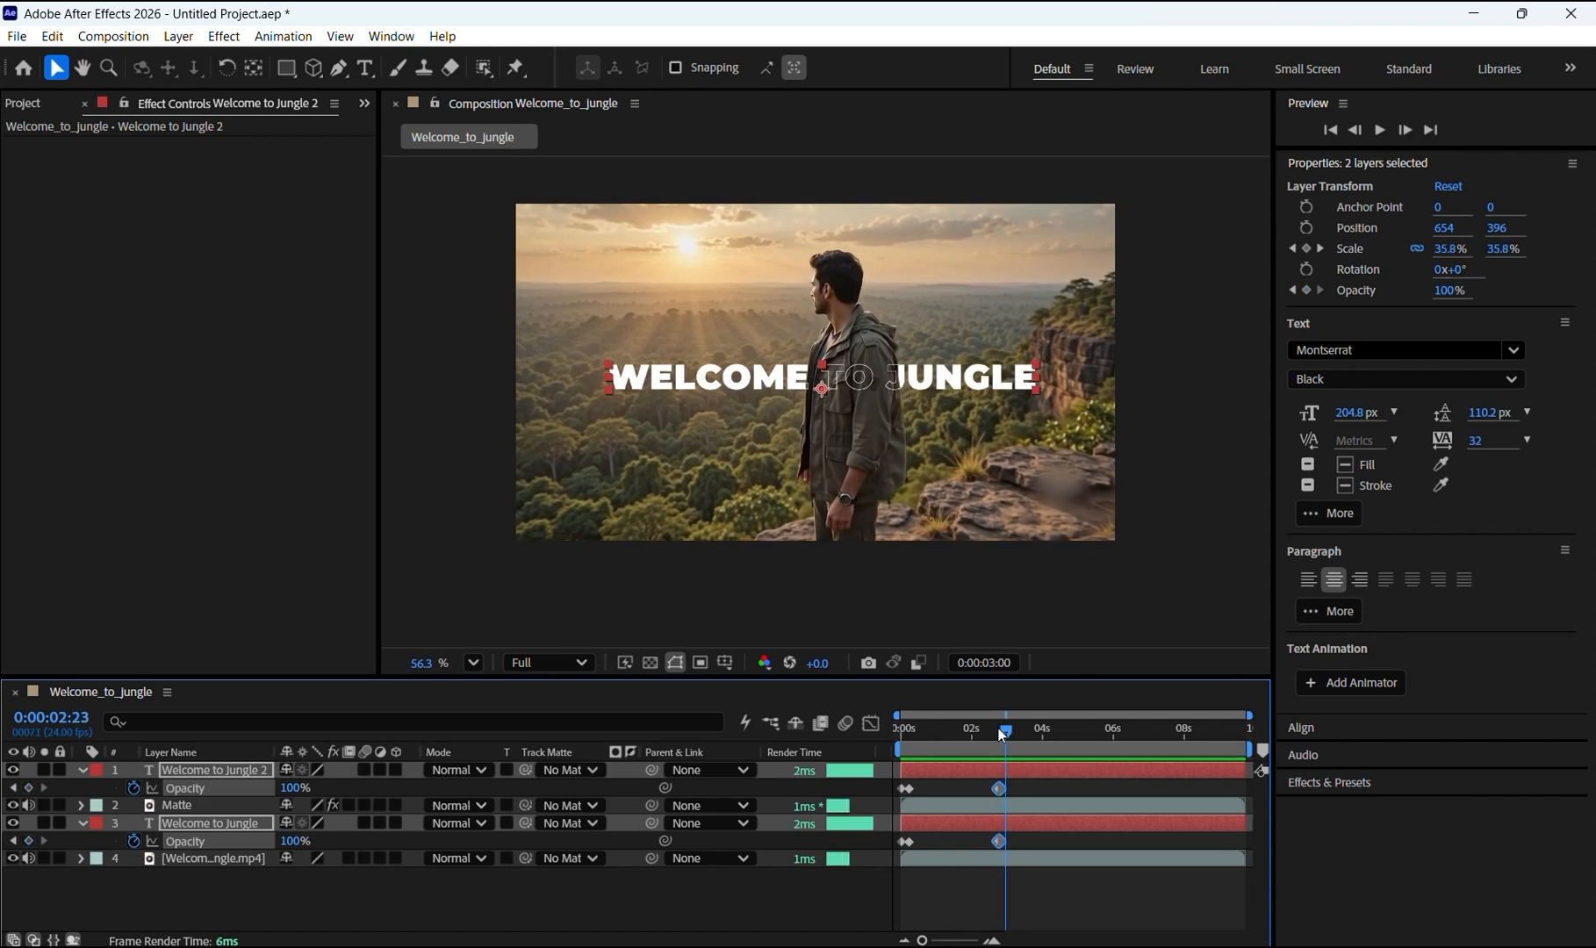
pyautogui.press('pagedown')
pyautogui.press('pagedown')
pyautogui.press('pagedown')
pyautogui.press('pagedown')
pyautogui.press('pagedown')
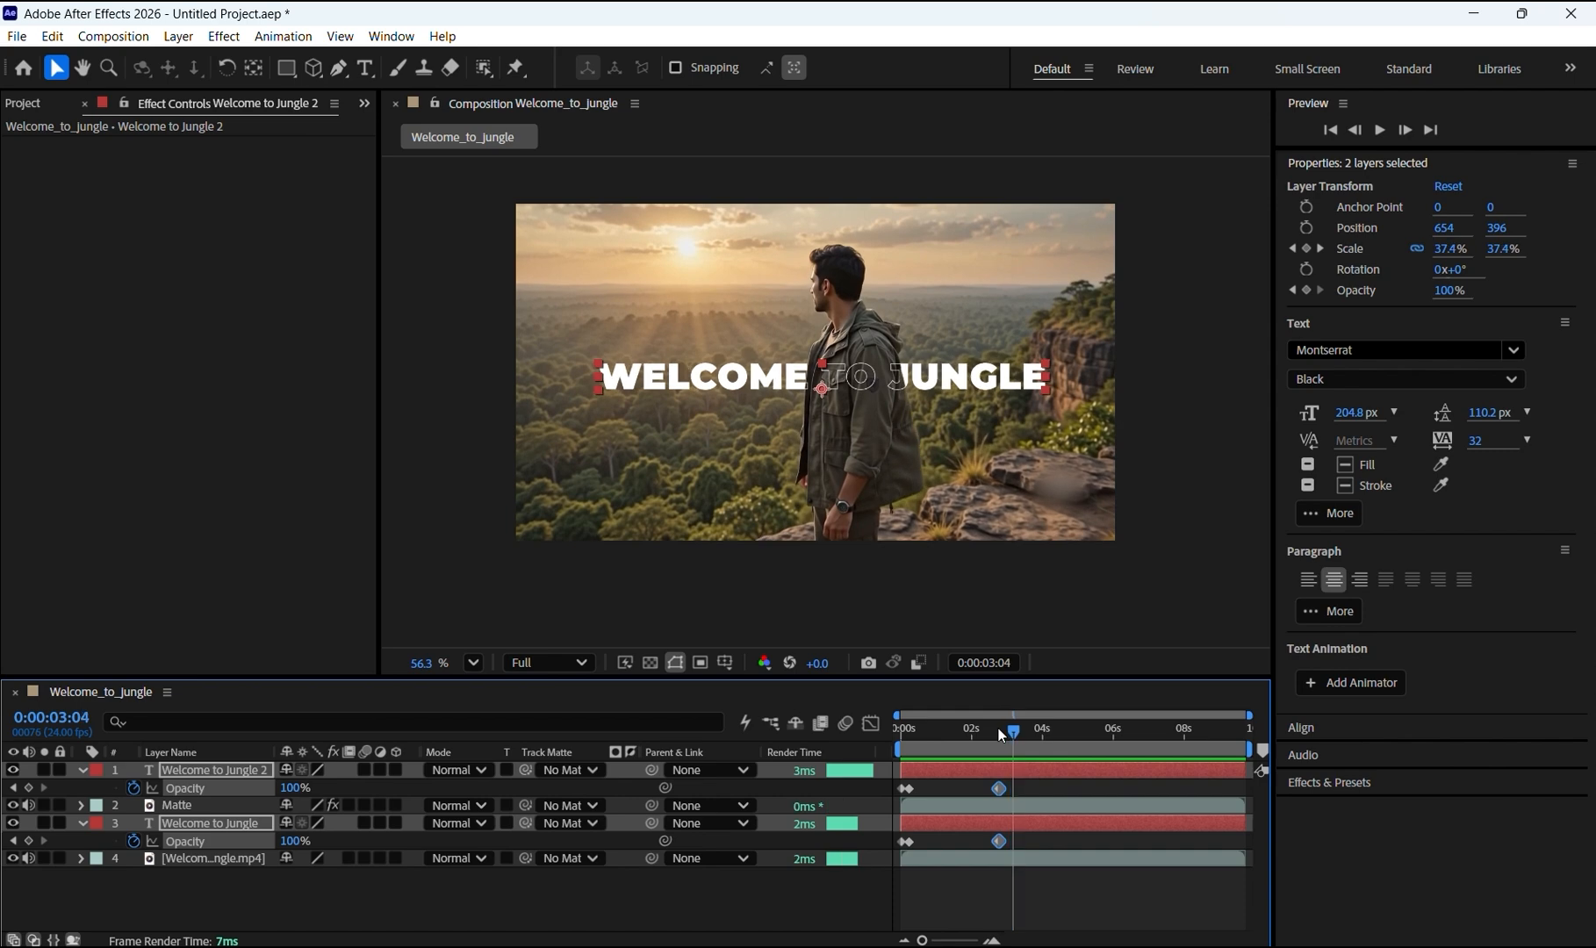
pyautogui.press('pagedown')
pyautogui.press('pagedown')
pyautogui.press('pagedown')
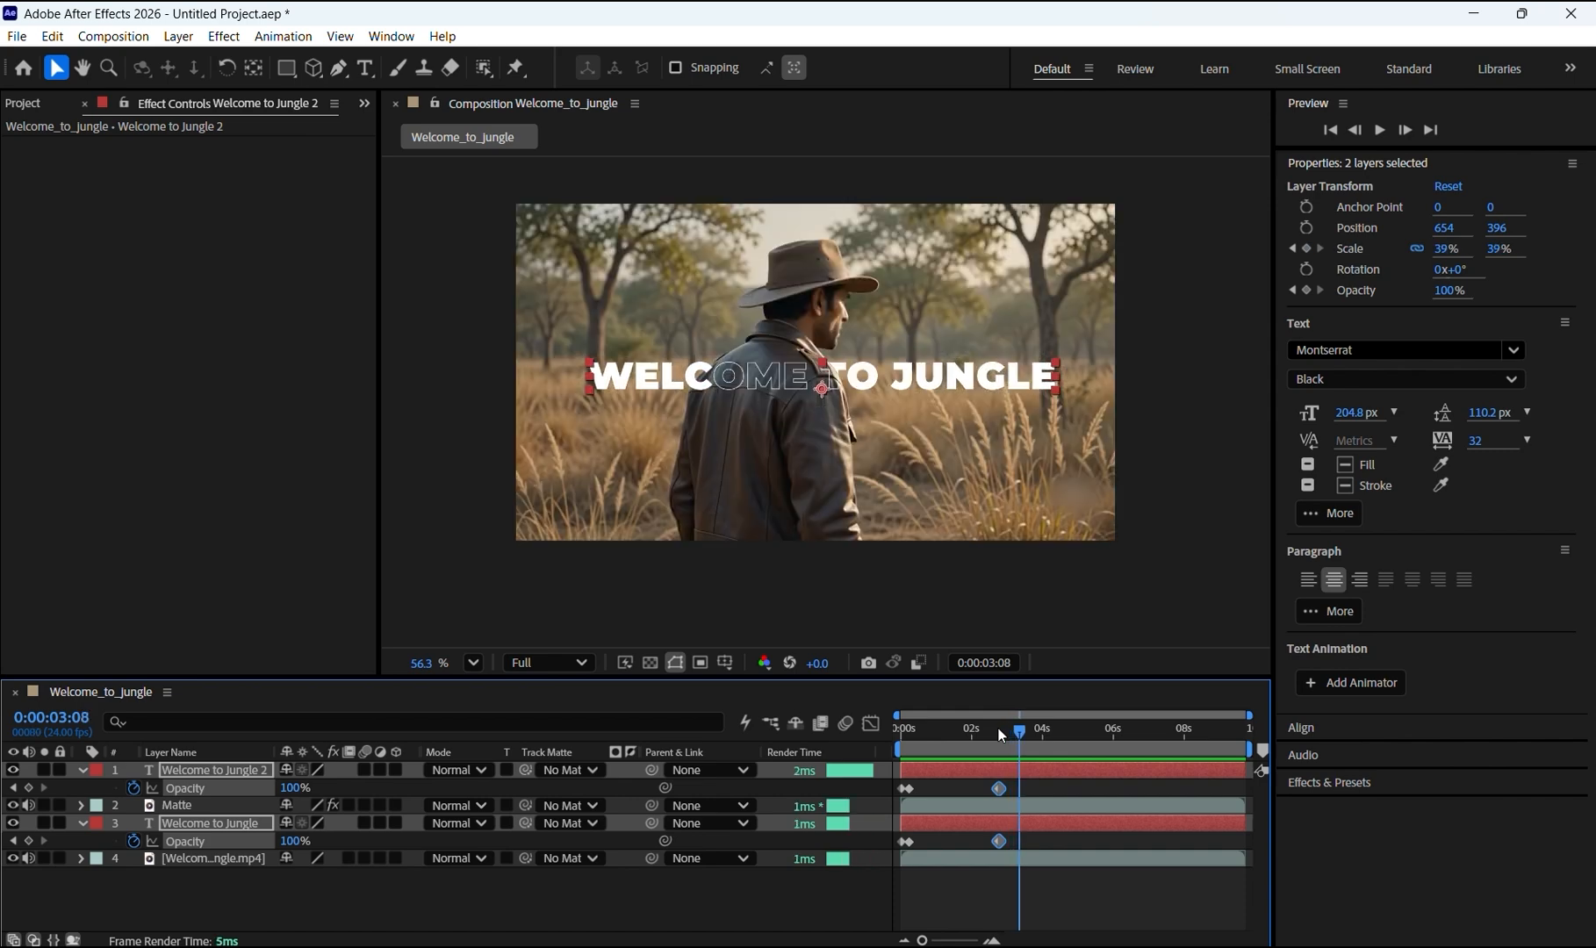
pyautogui.press('pageup')
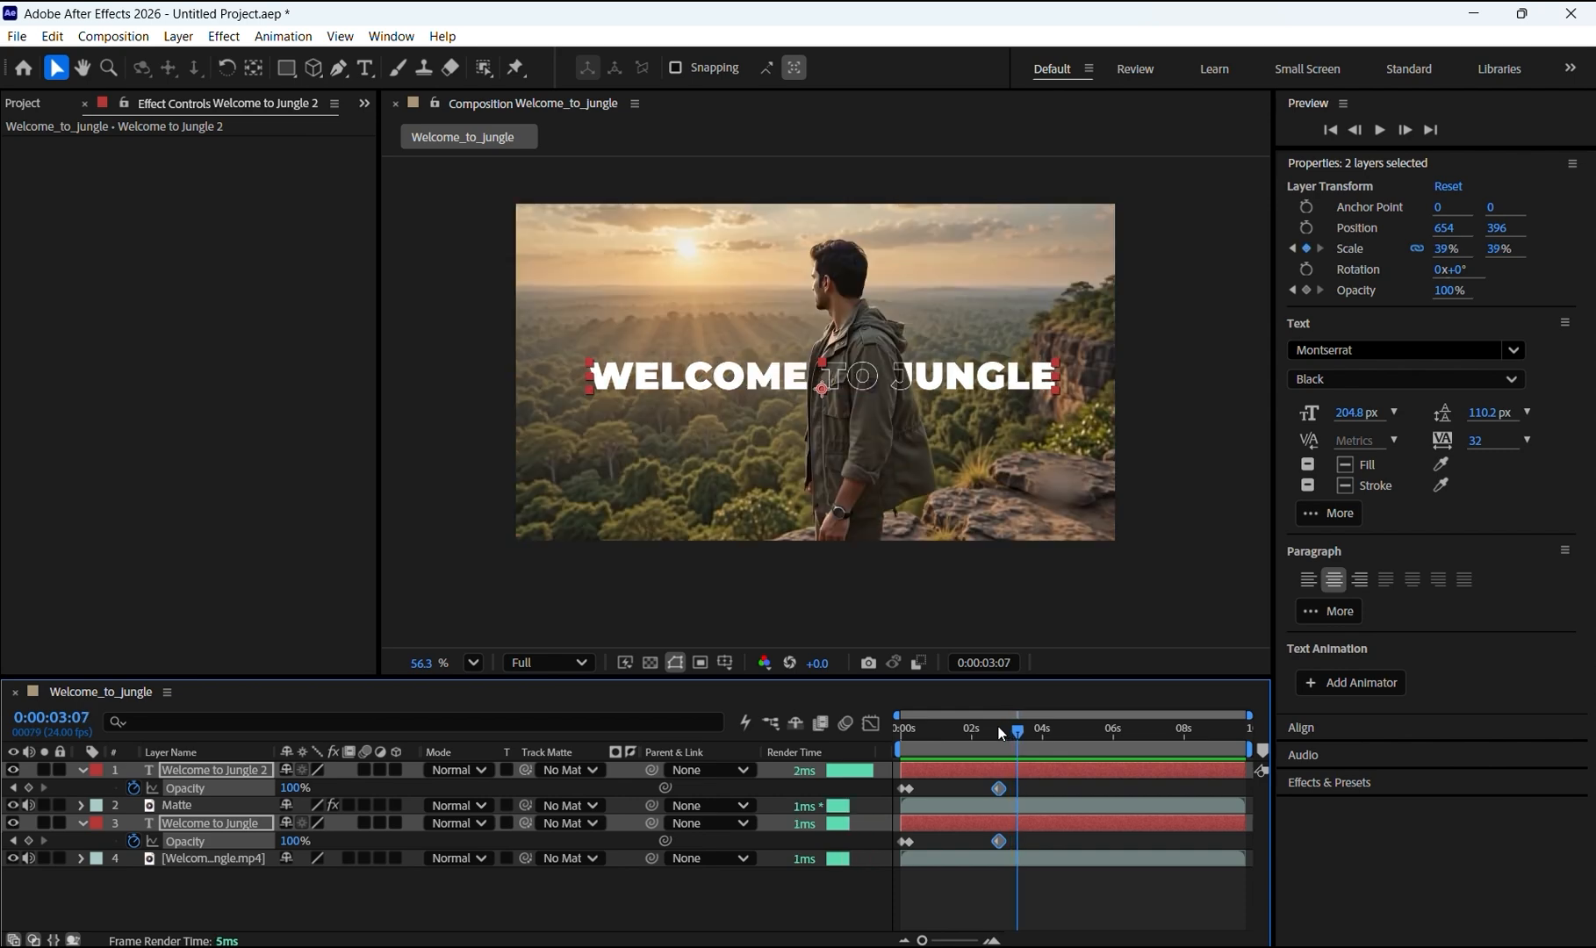
pyautogui.click(29, 788)
pyautogui.moveTo(1450, 299); pyautogui.dragTo(1281, 320)
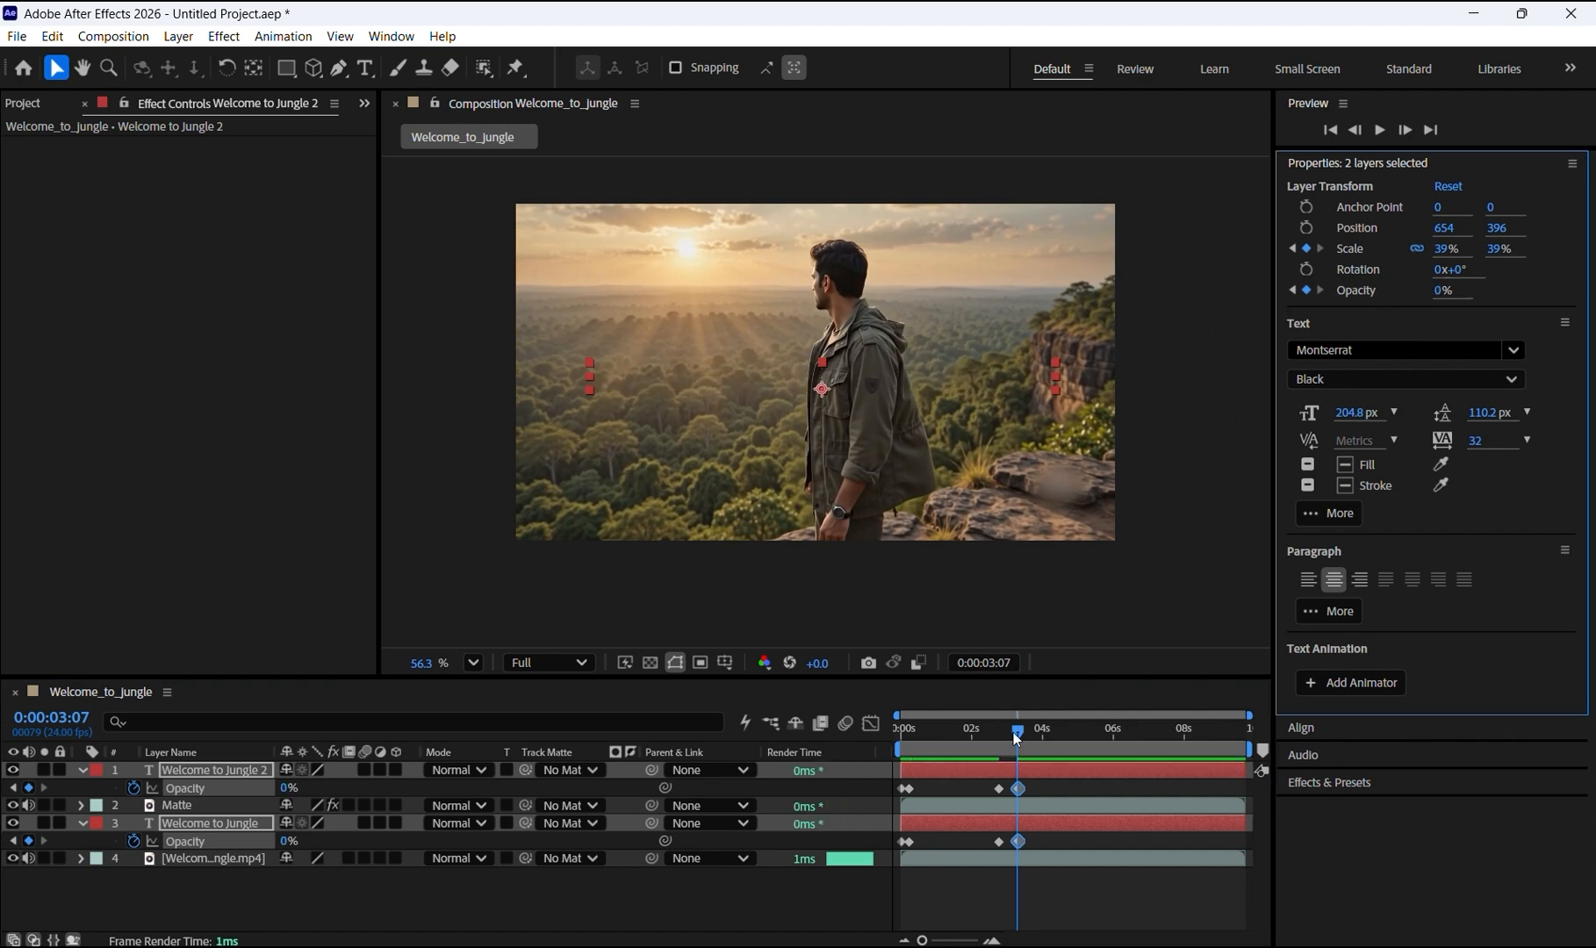
# Step: Set both titles' opacity to 0% at 0:00:00:00
pyautogui.moveTo(1018, 731); pyautogui.dragTo(854, 738)
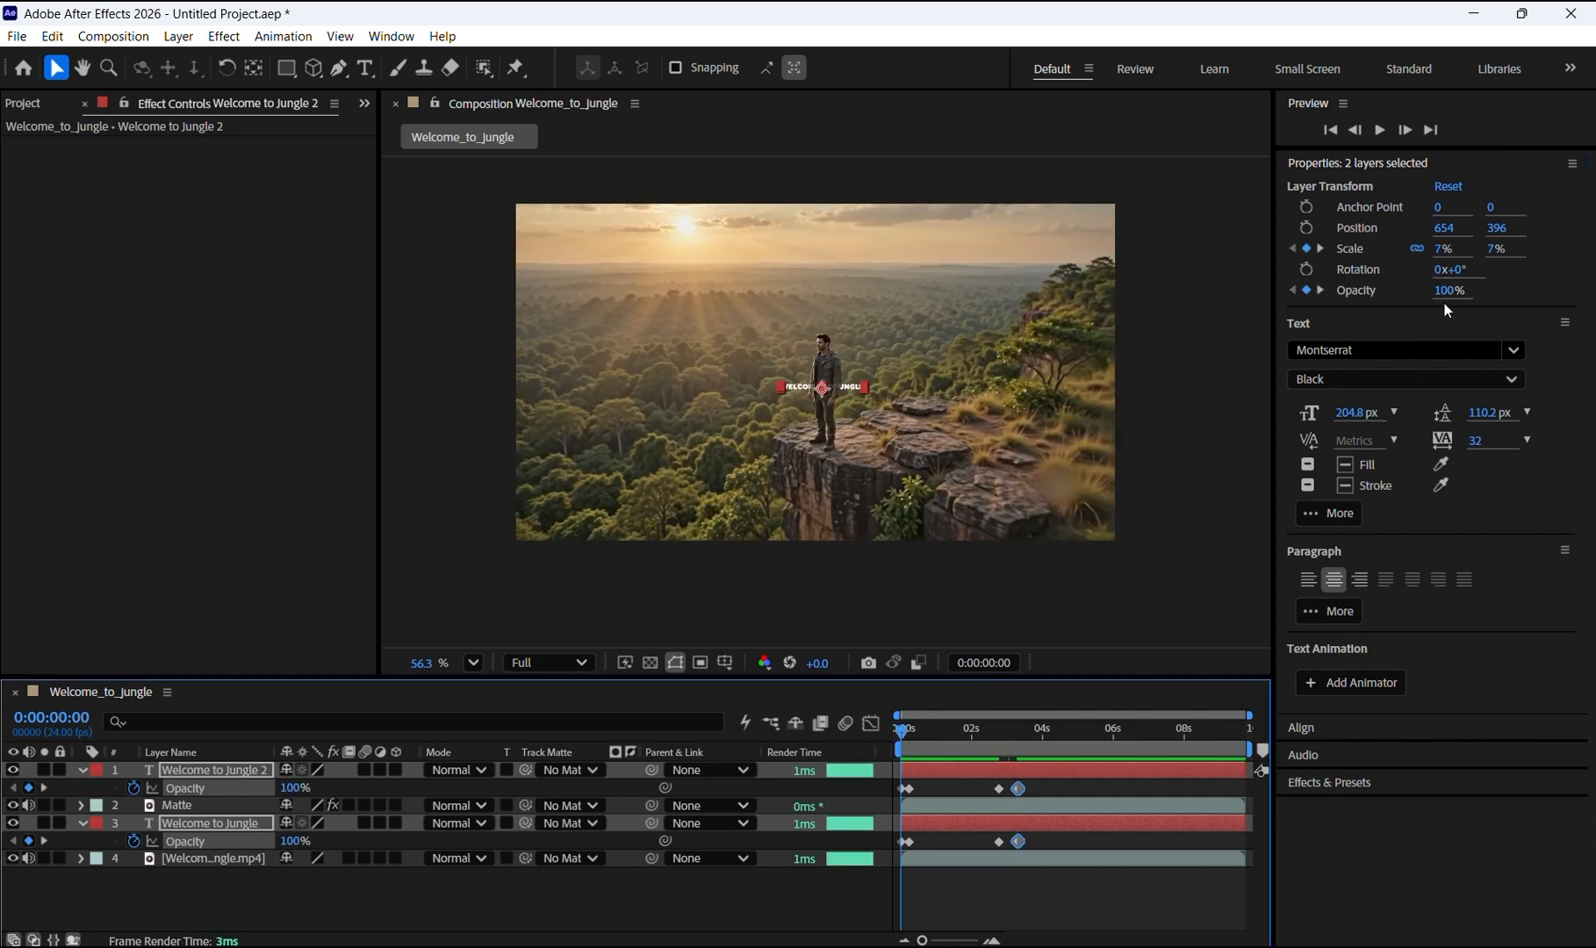
pyautogui.moveTo(1444, 299); pyautogui.dragTo(1378, 302)
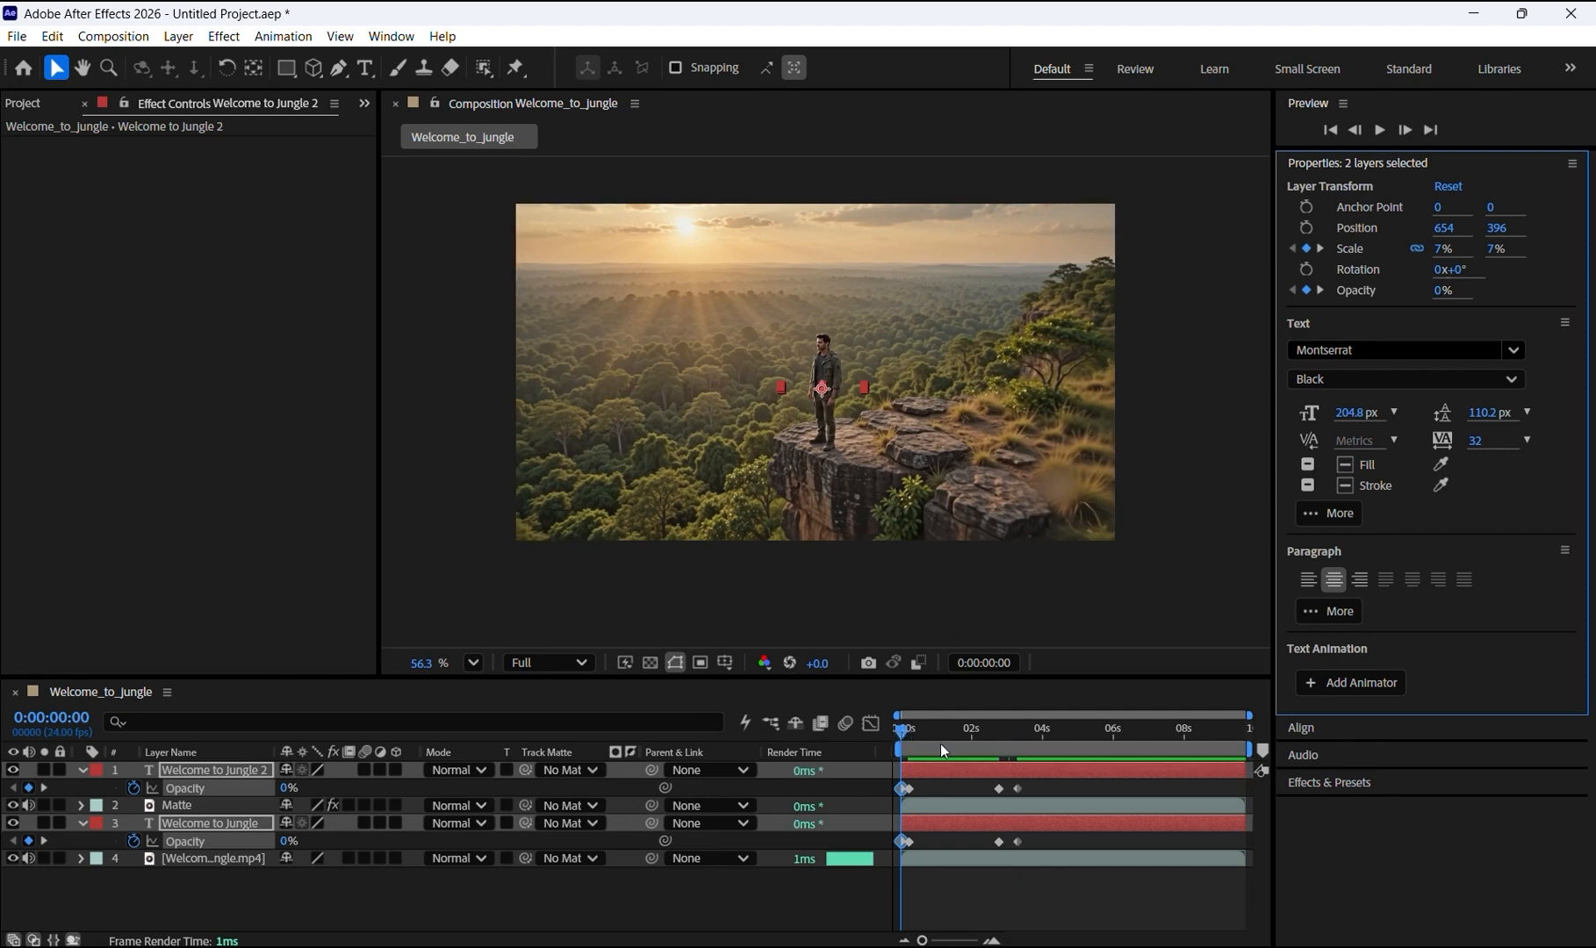
pyautogui.moveTo(901, 728); pyautogui.dragTo(875, 738)
# Step: Preview the fade-and-scale animation and scrub back around 0:00:03:07
pyautogui.press('space')
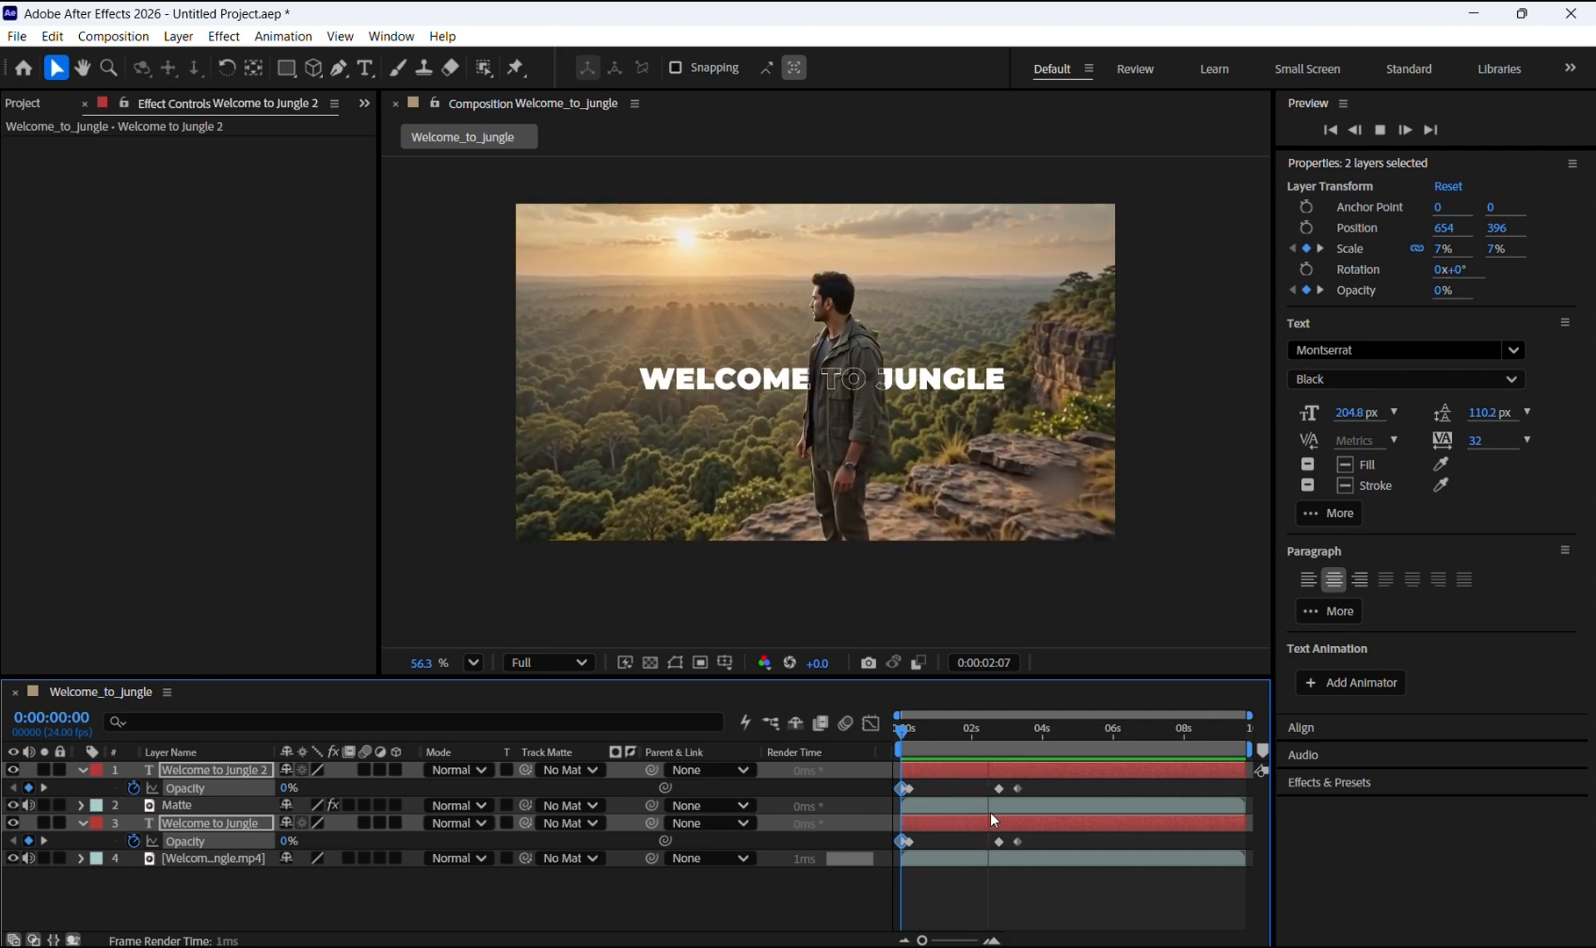
pyautogui.press('space')
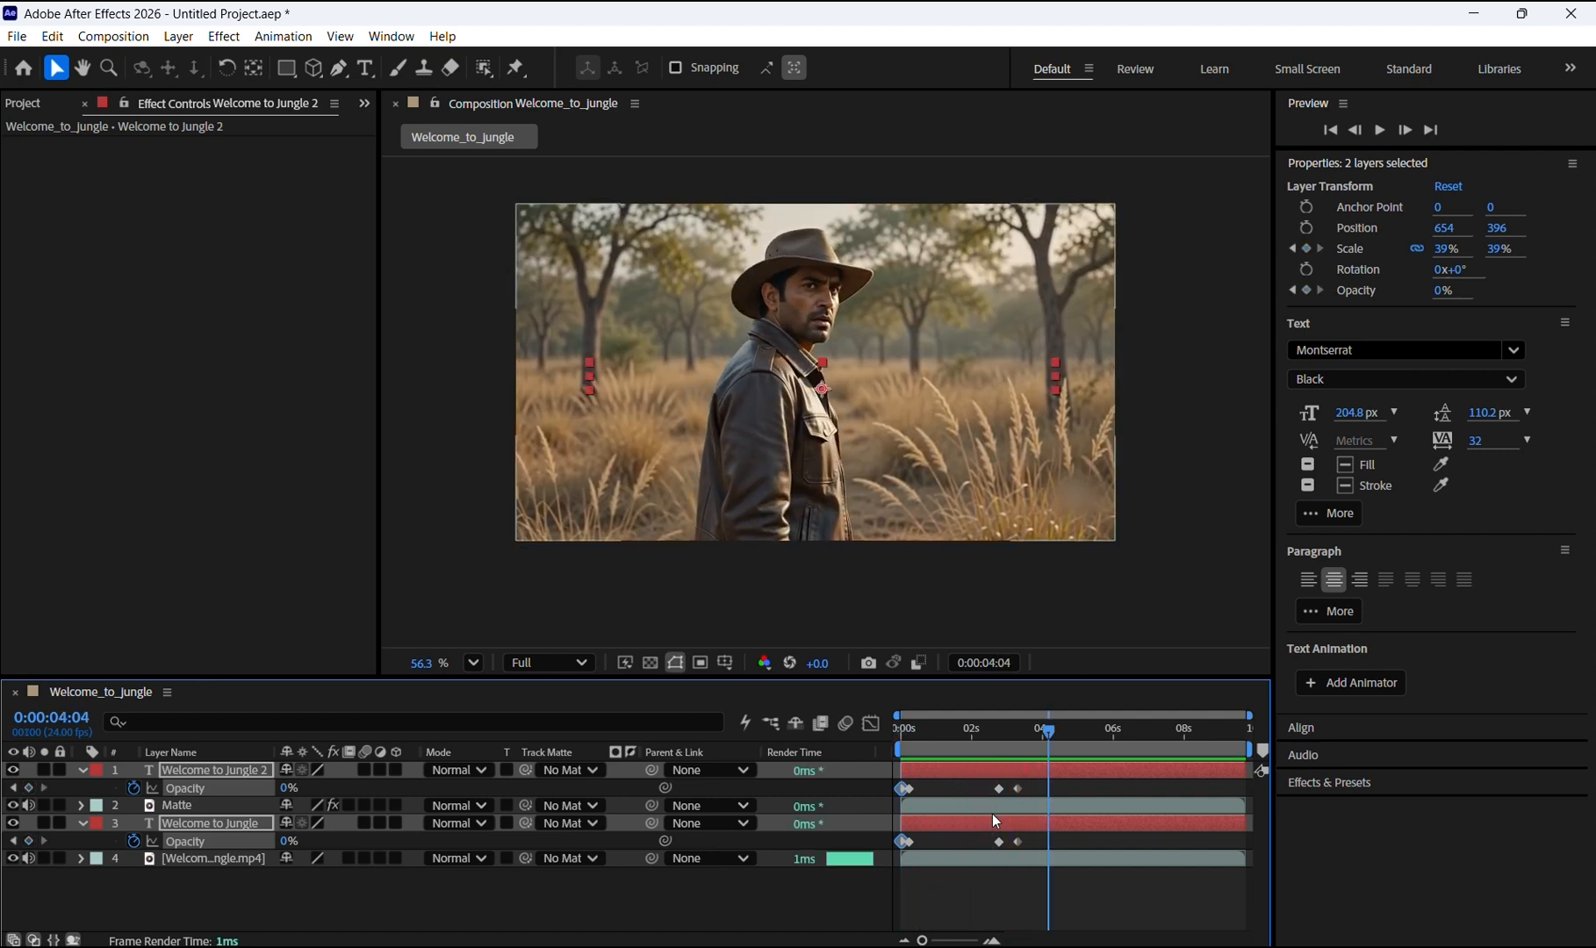
pyautogui.moveTo(1041, 730)
pyautogui.mouseDown()
pyautogui.moveTo(875, 728)
pyautogui.moveTo(1014, 739)
pyautogui.mouseUp()
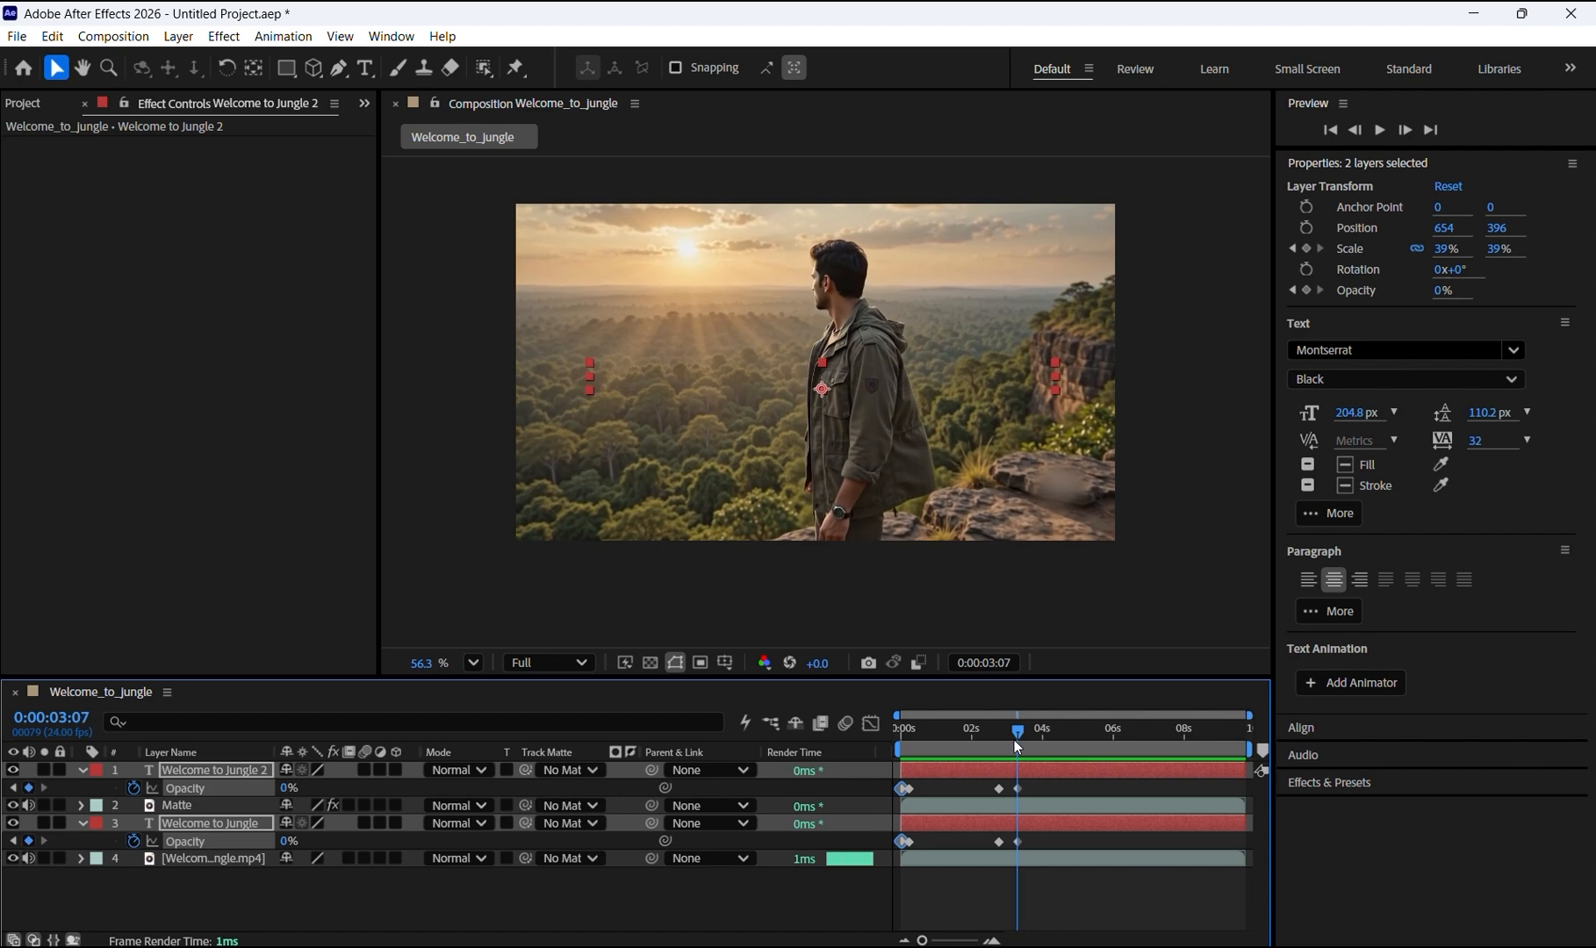
pyautogui.moveTo(1014, 741)
pyautogui.mouseDown()
pyautogui.moveTo(904, 725)
pyautogui.moveTo(1033, 732)
pyautogui.mouseUp()
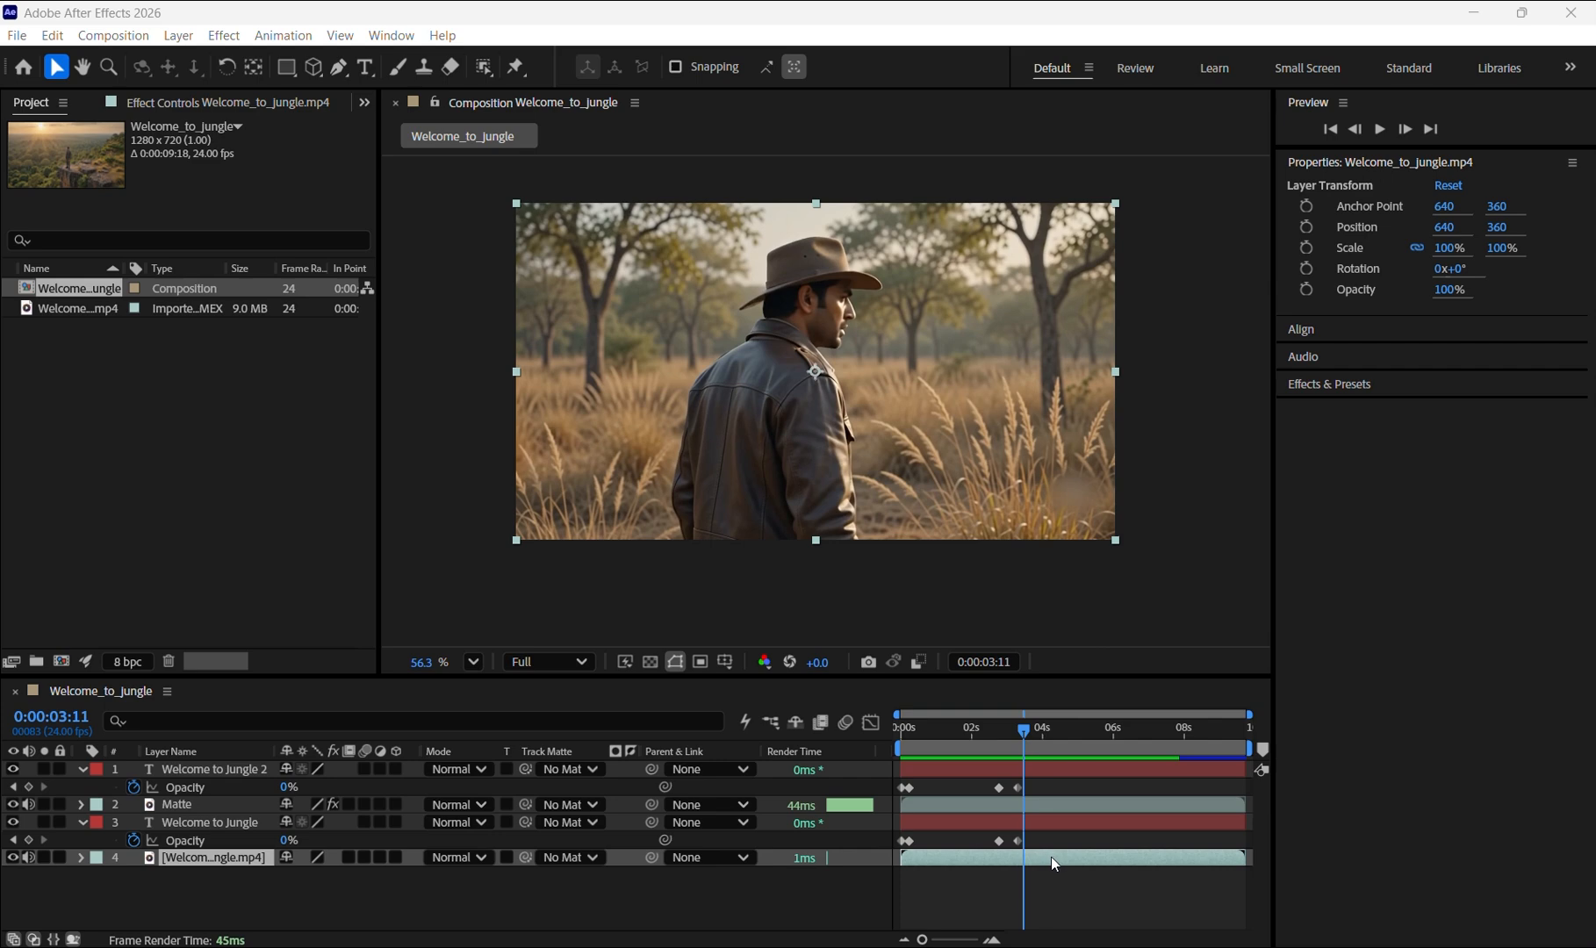
# Step: Split the video layer at 0:00:03:08, where the second shot begins
pyautogui.click(1028, 858)
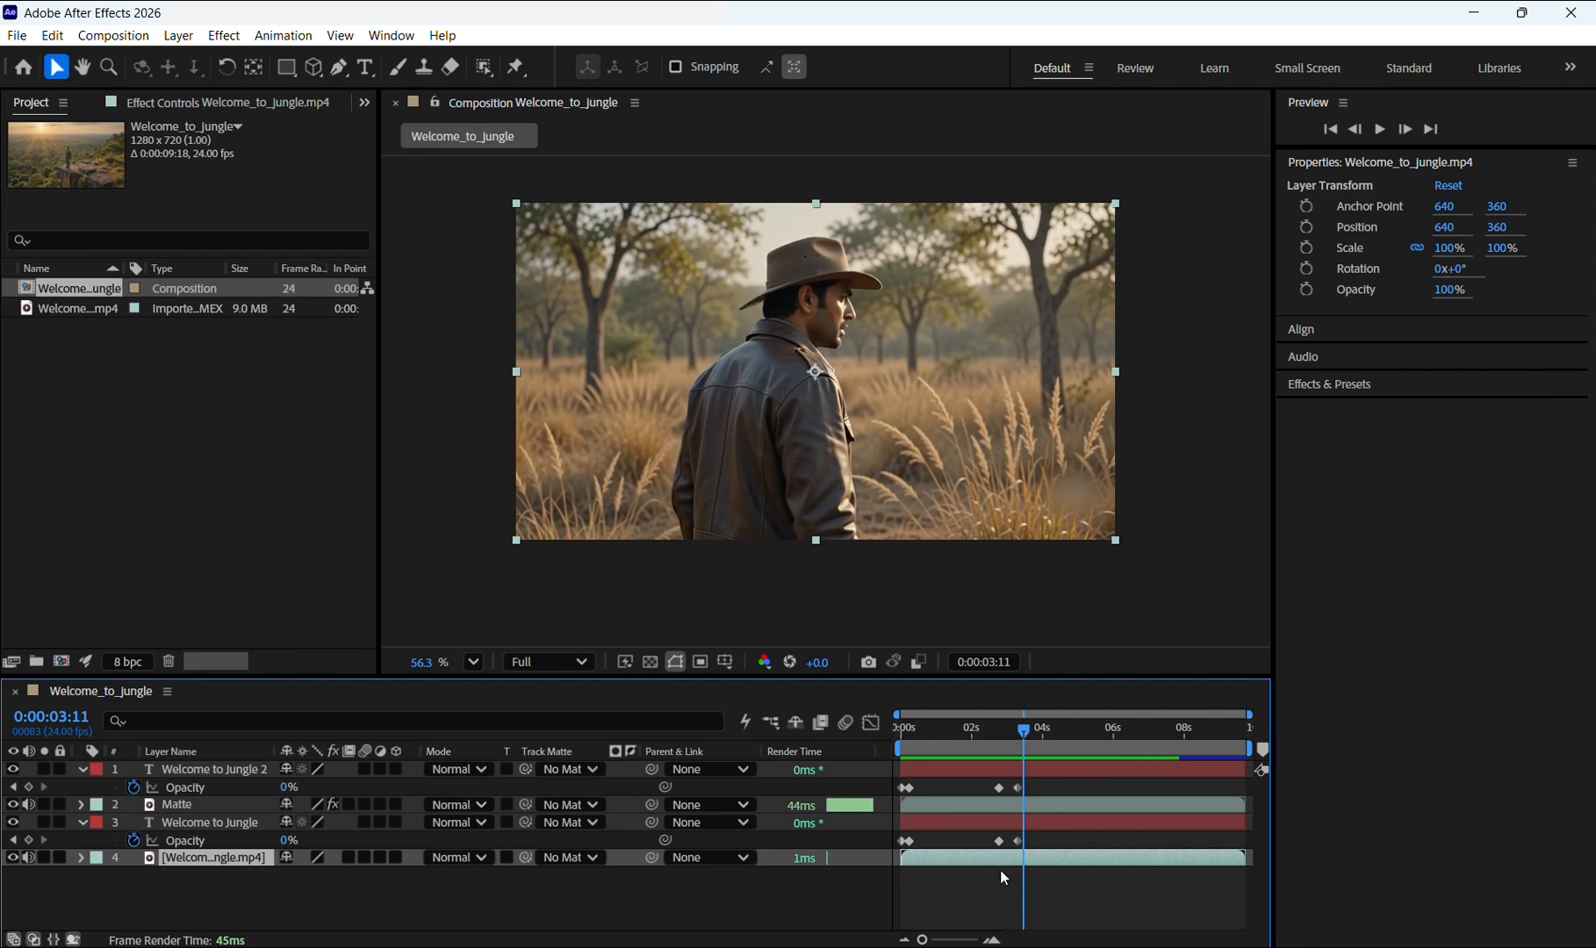
pyautogui.click(1033, 734)
pyautogui.moveTo(1033, 736); pyautogui.dragTo(1030, 736)
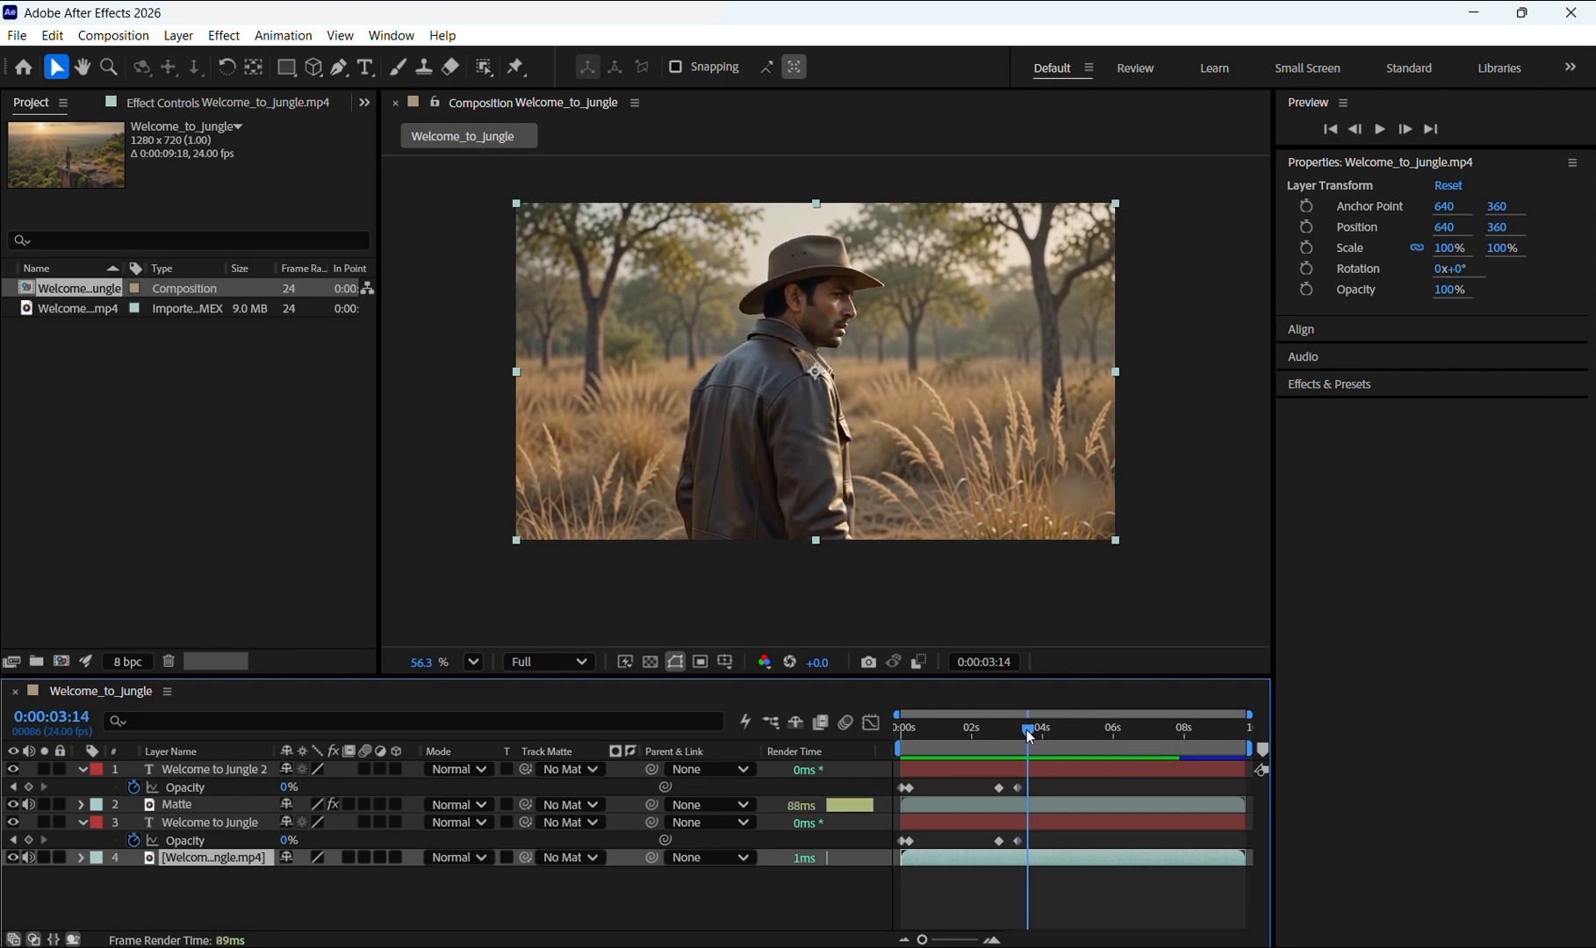
pyautogui.press('pageup')
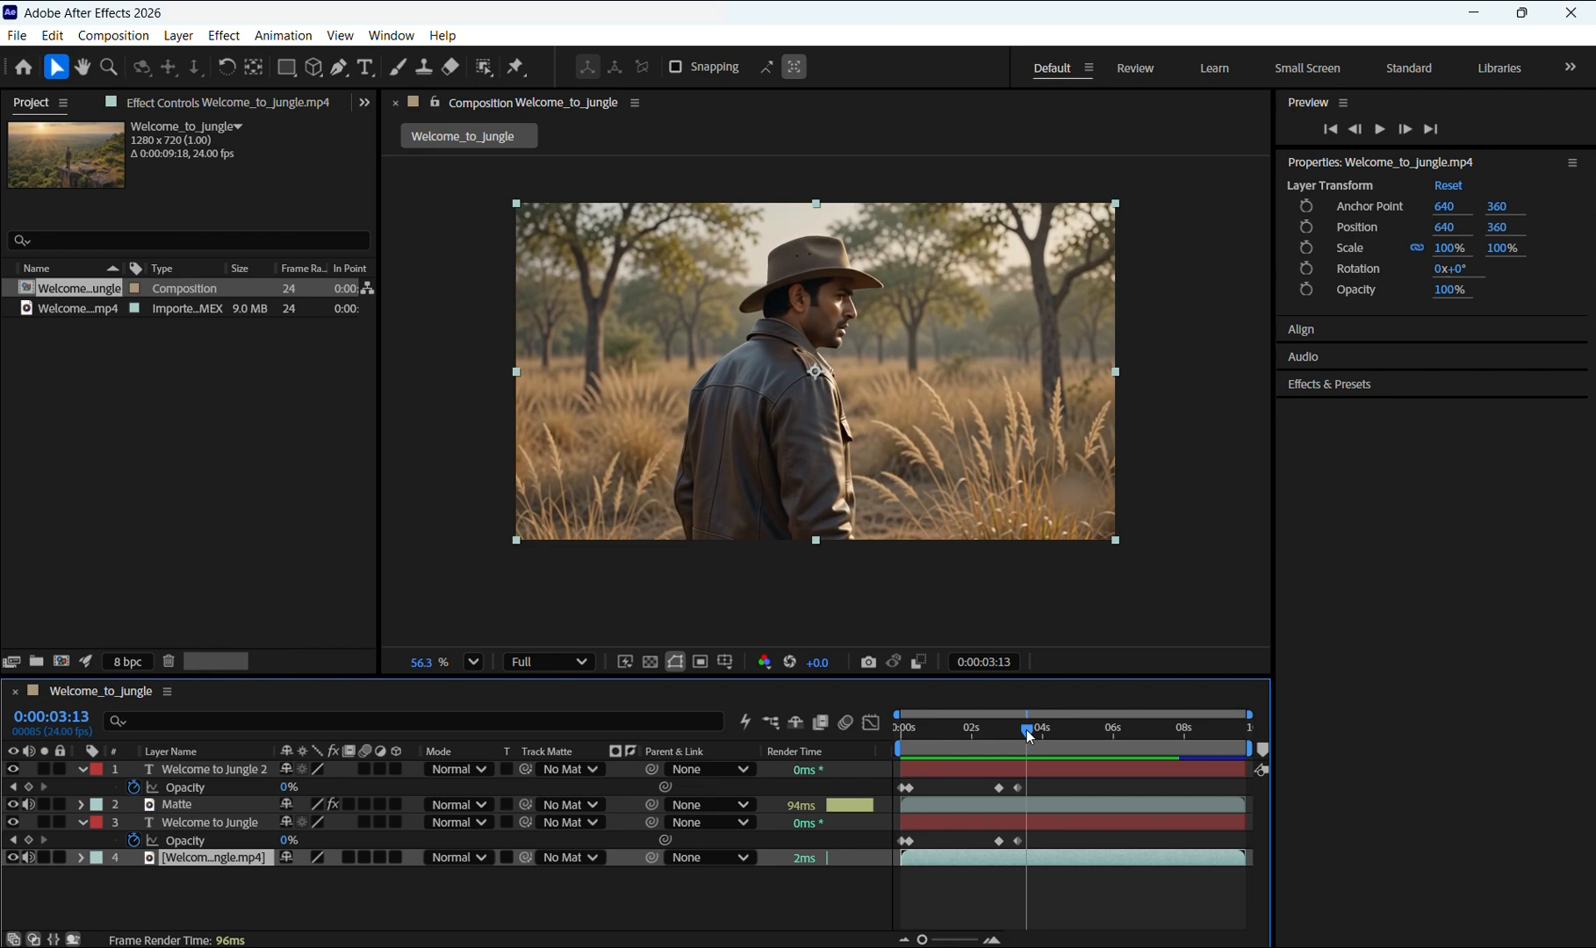
pyautogui.press('pageup')
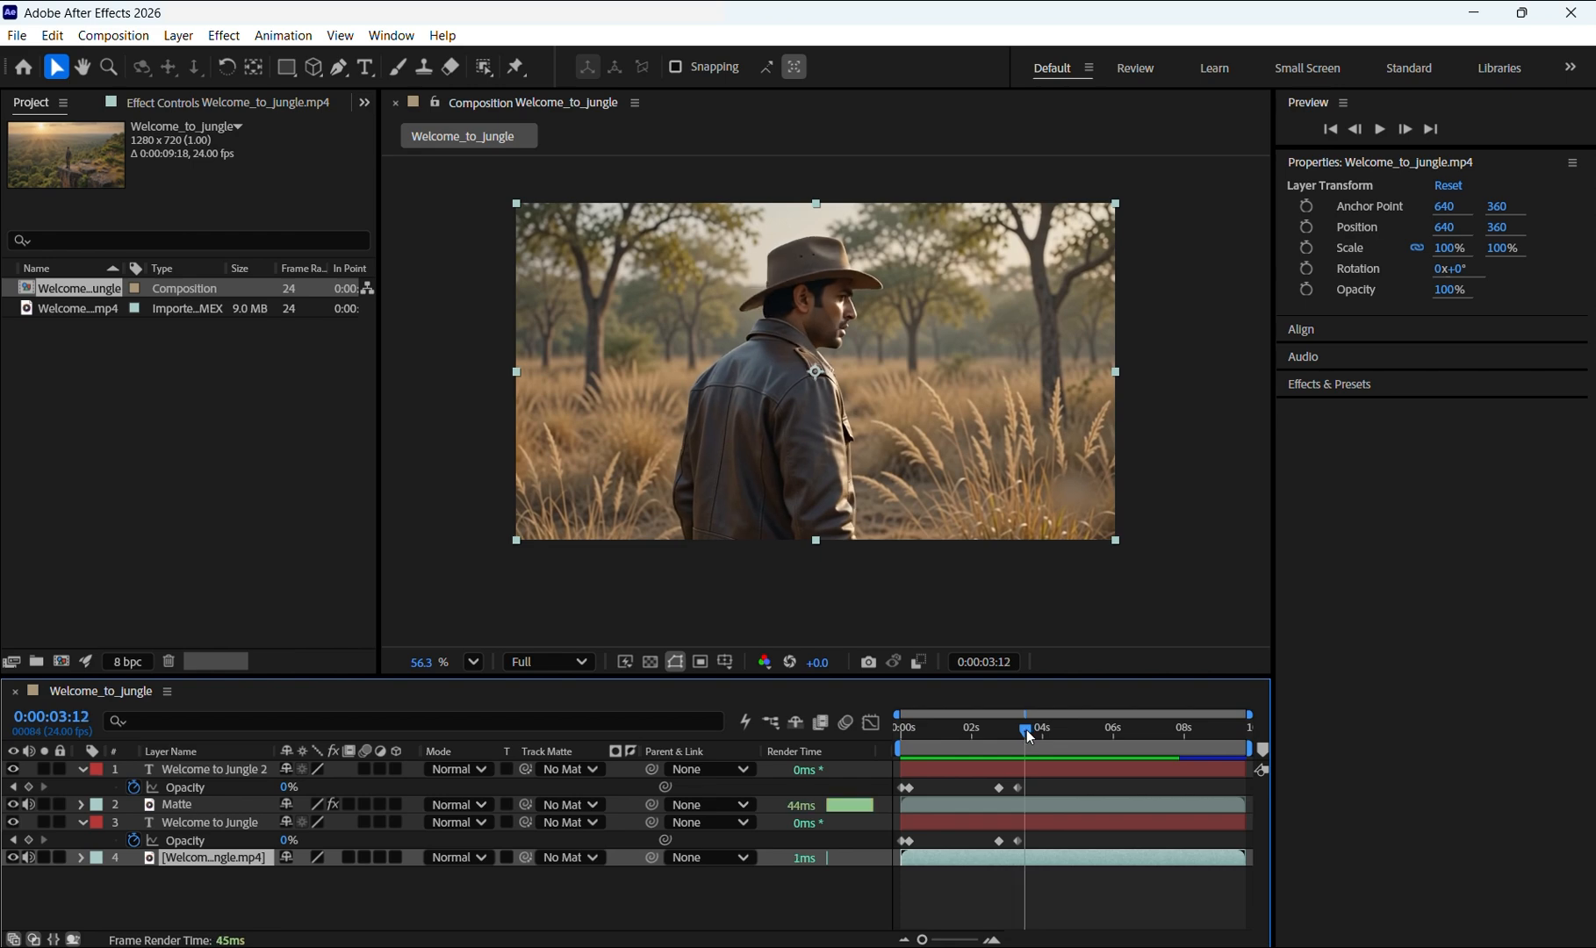
pyautogui.press('pageup')
pyautogui.press('pageup')
pyautogui.press('pageup')
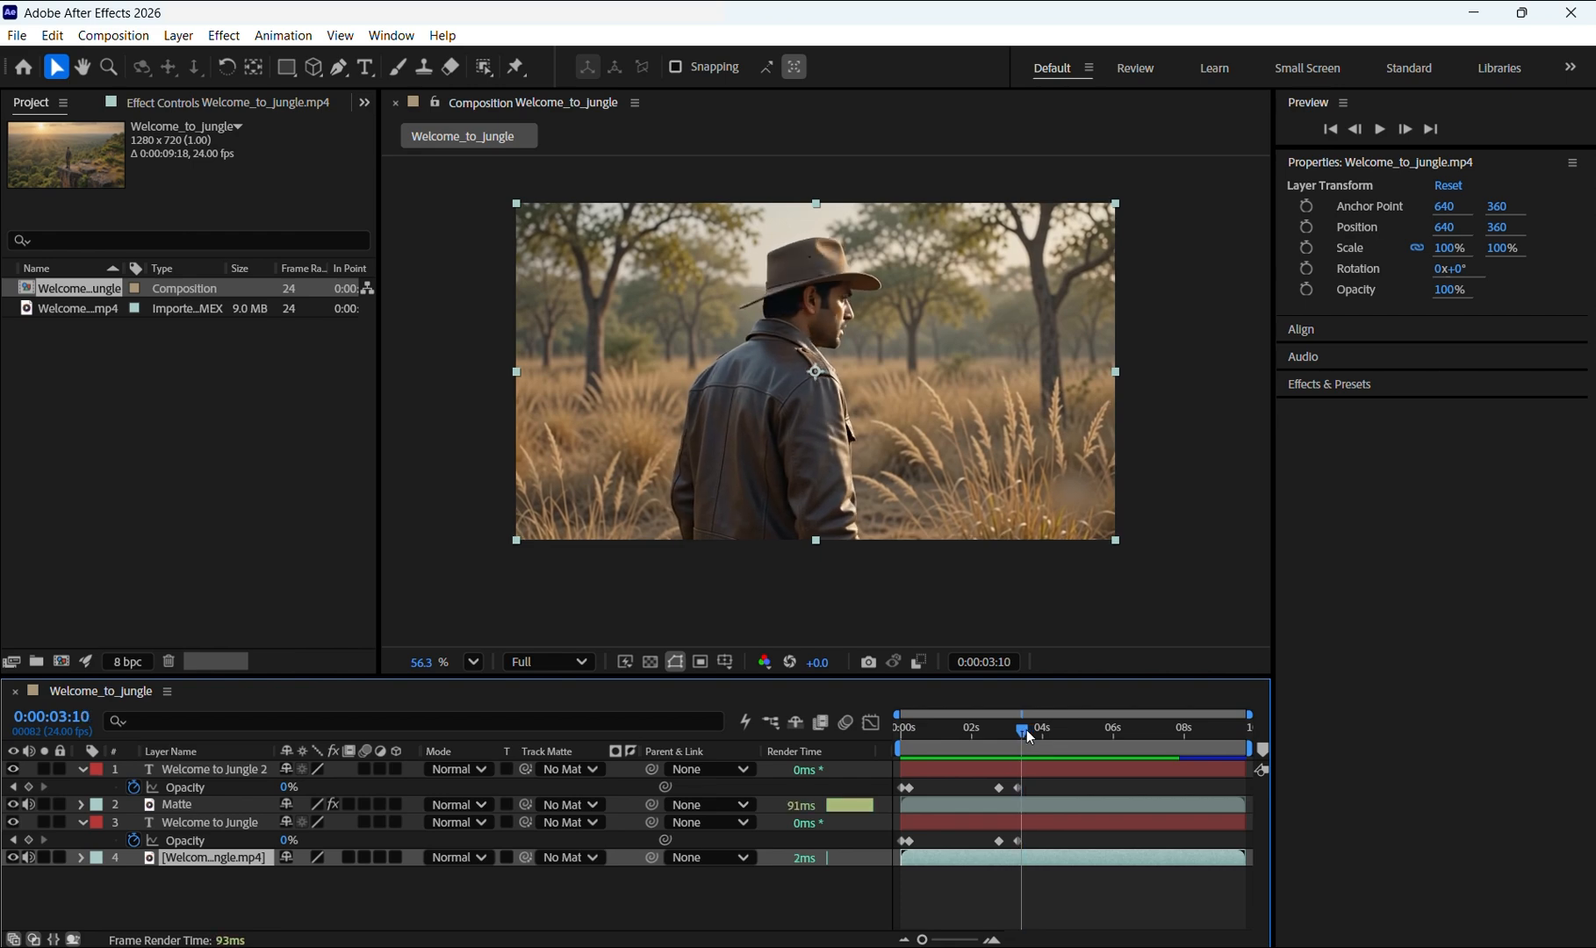
pyautogui.press('pageup')
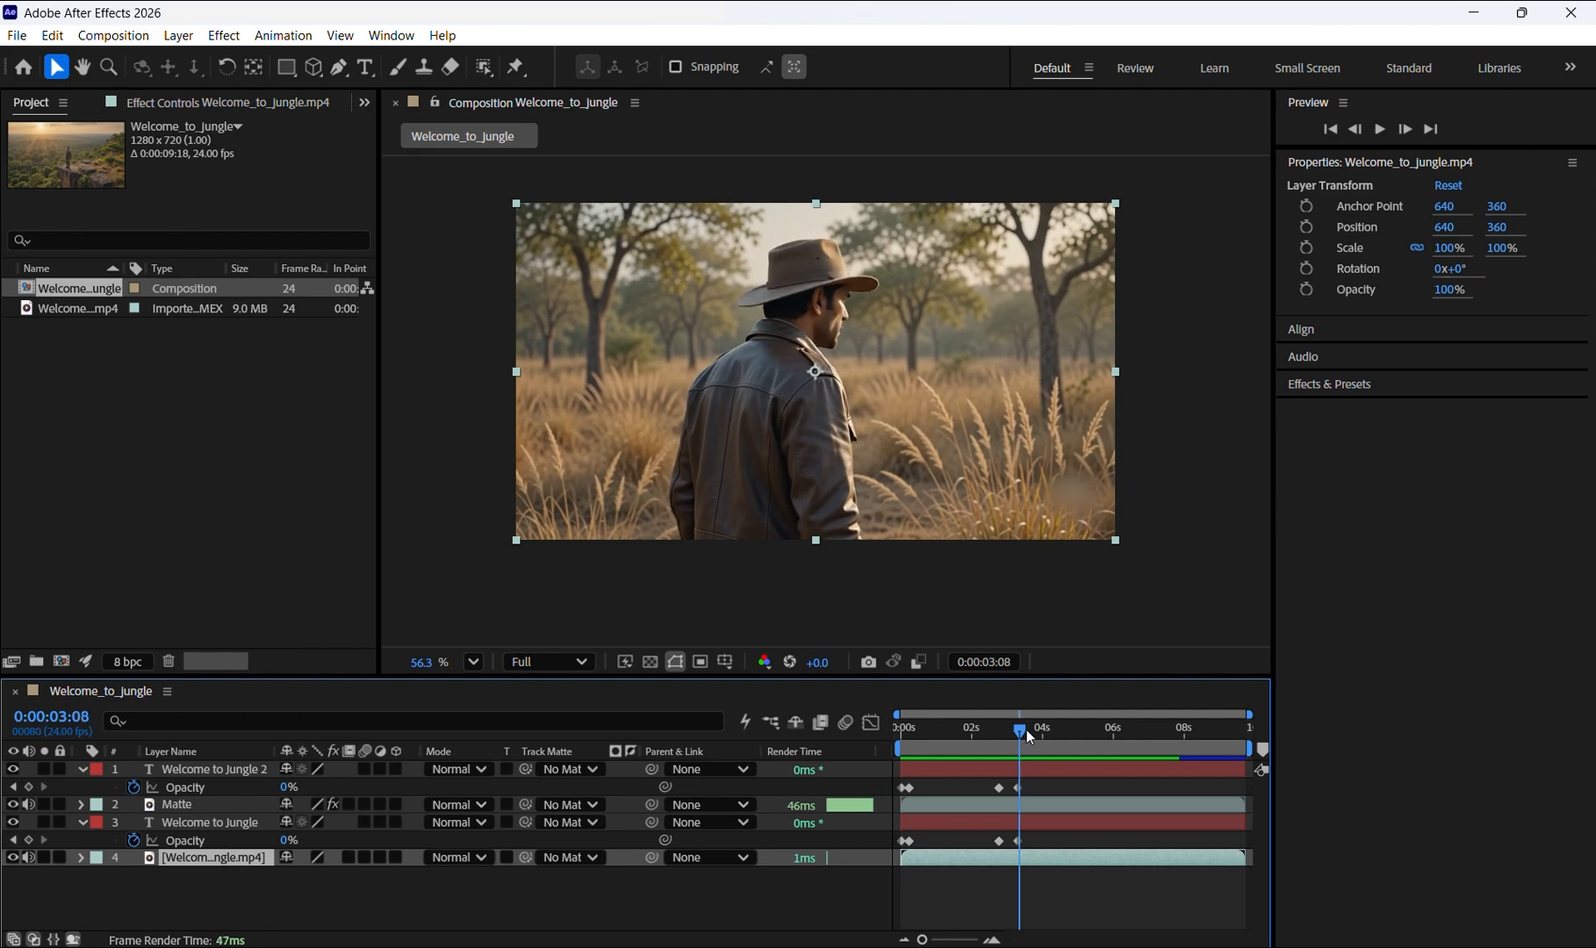
pyautogui.press('pageup')
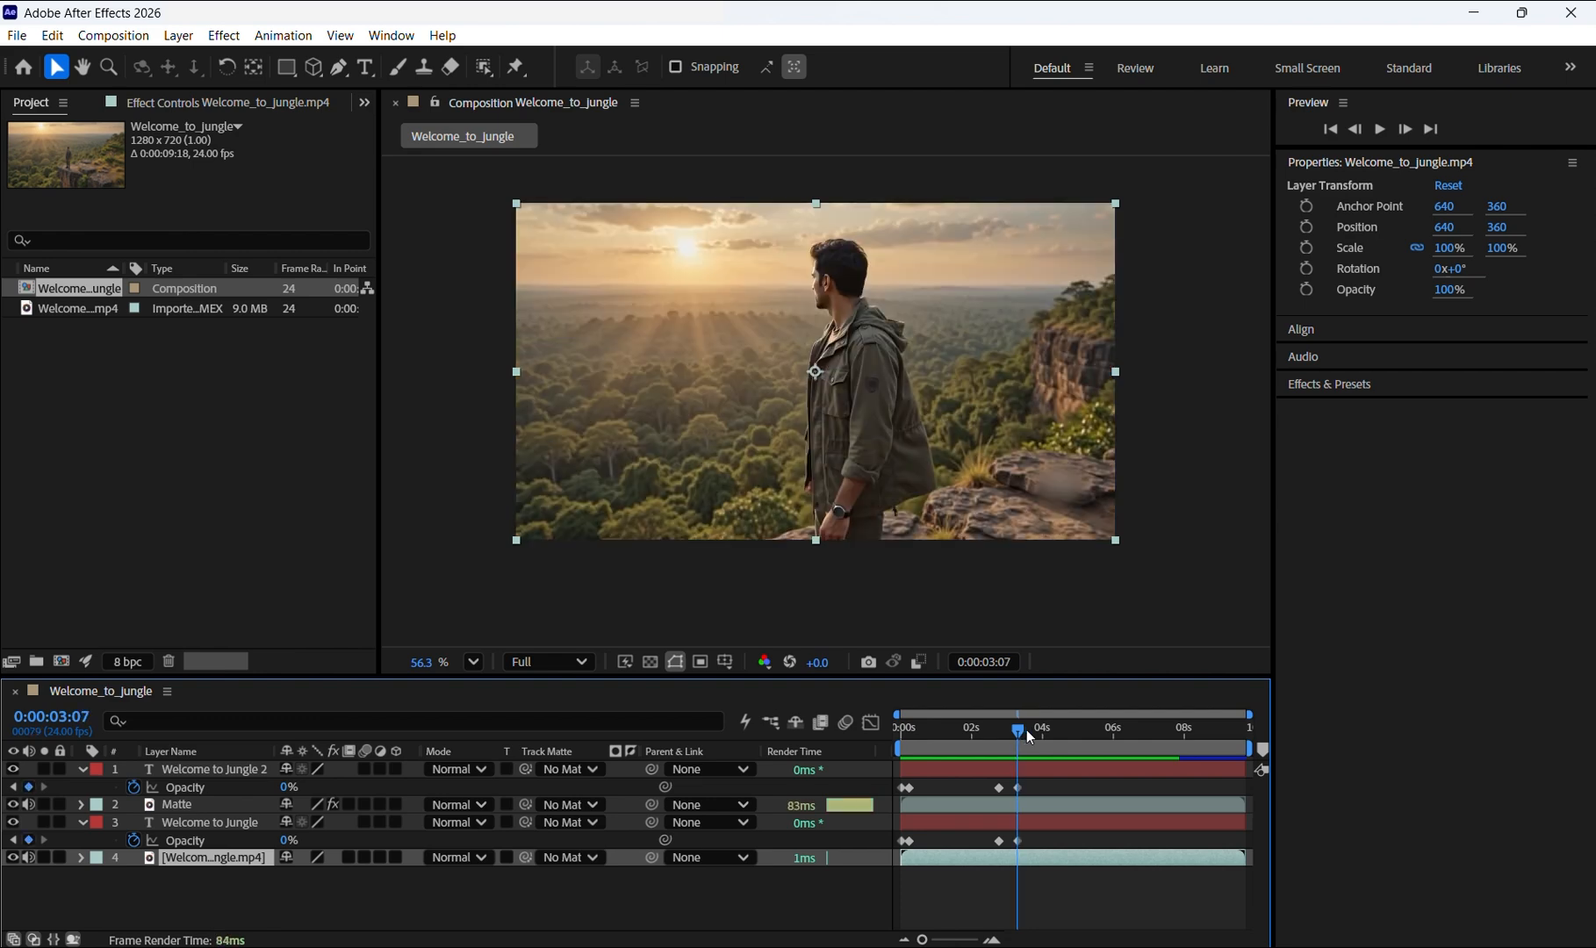
pyautogui.press('pagedown')
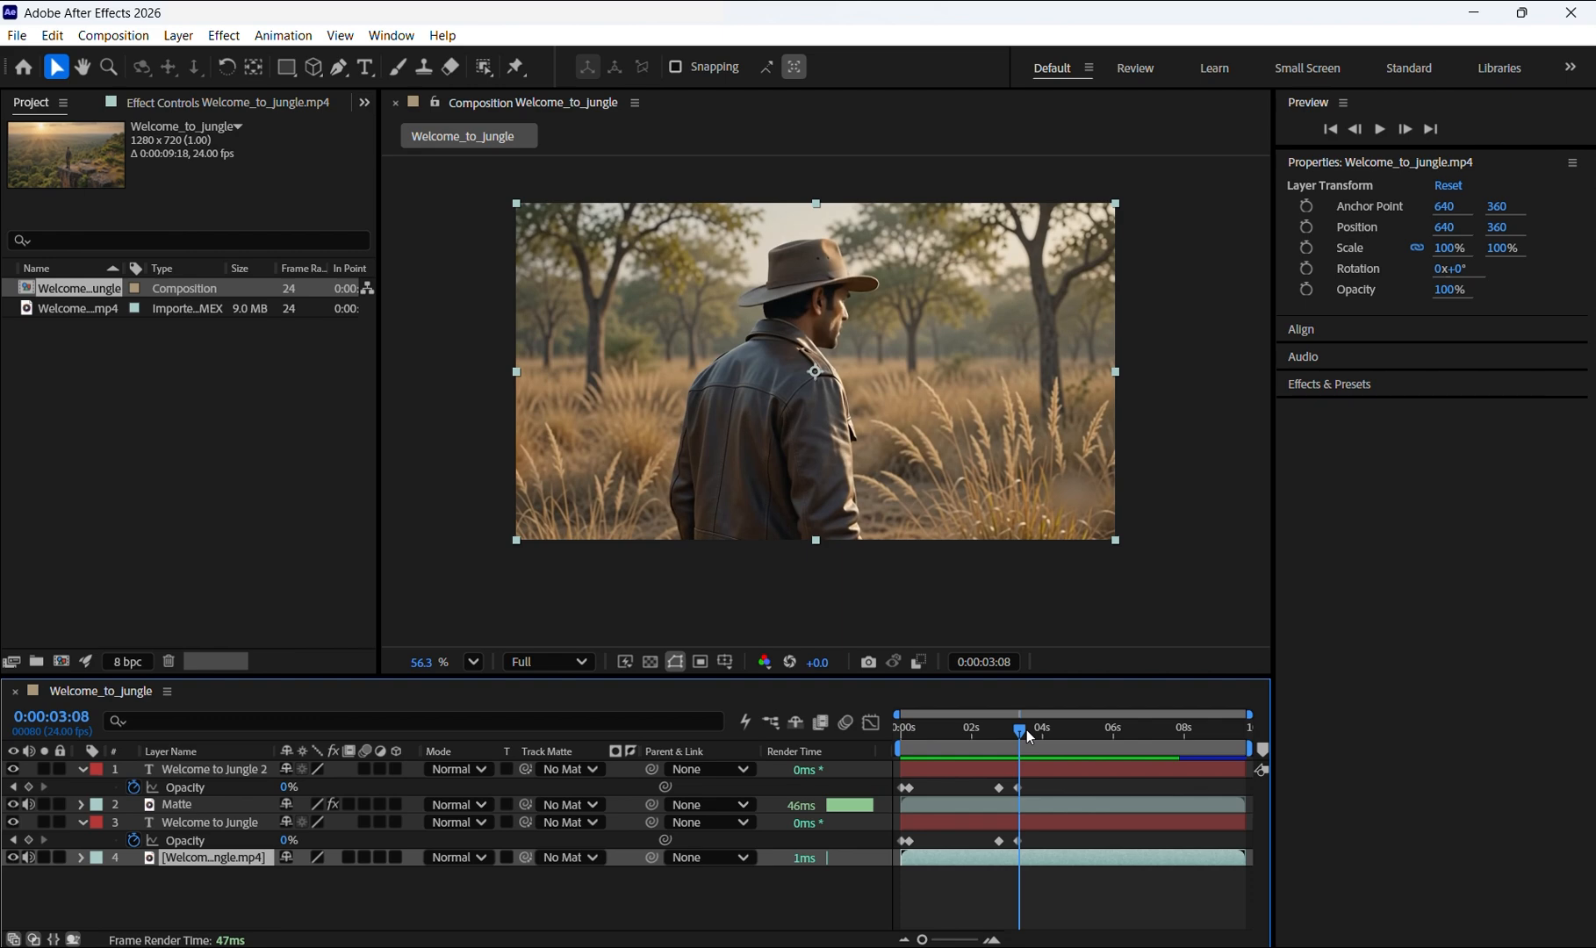
pyautogui.hotkey('ctrl', 'shift', 'd')
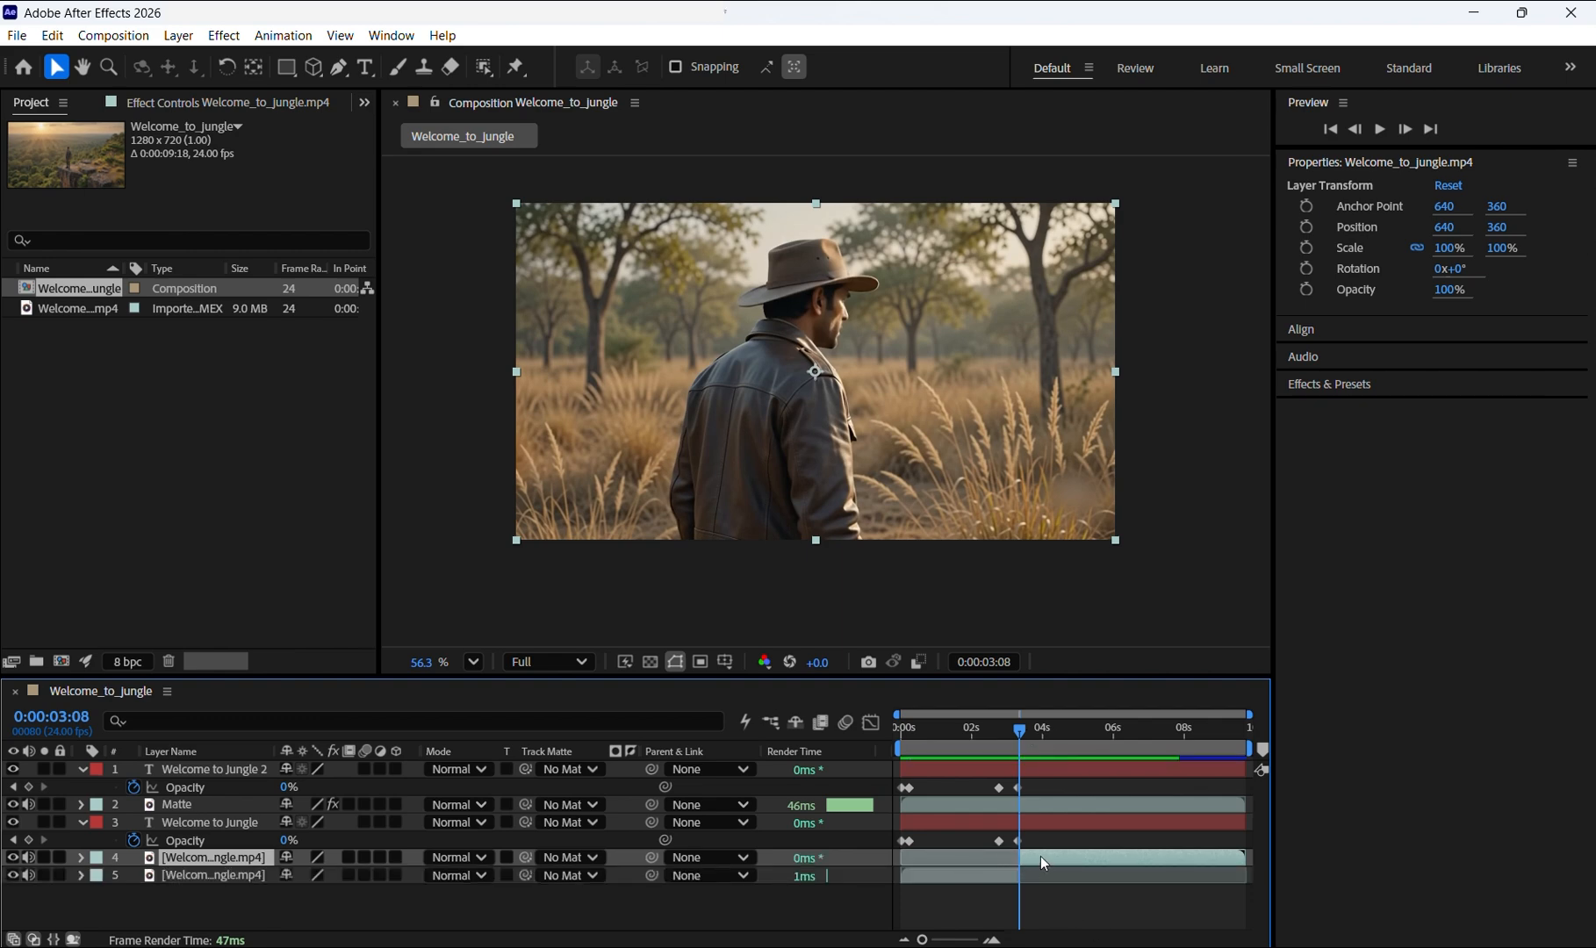
# Step: Rename the new upper video layer as Second clip
pyautogui.rightClick(185, 861)
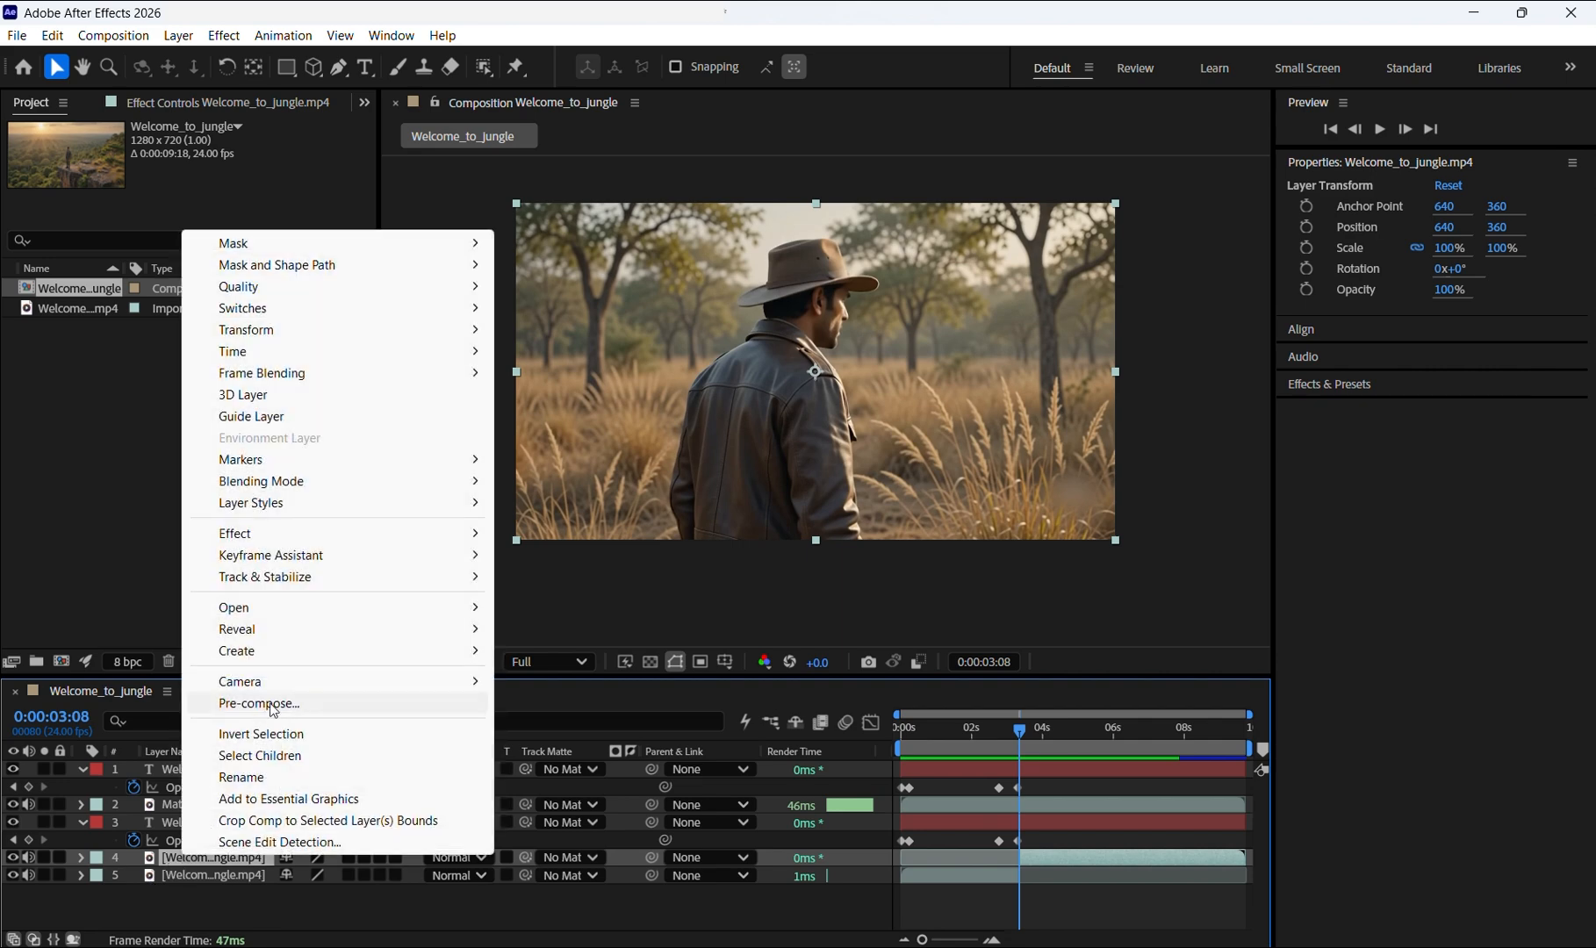
pyautogui.click(255, 778)
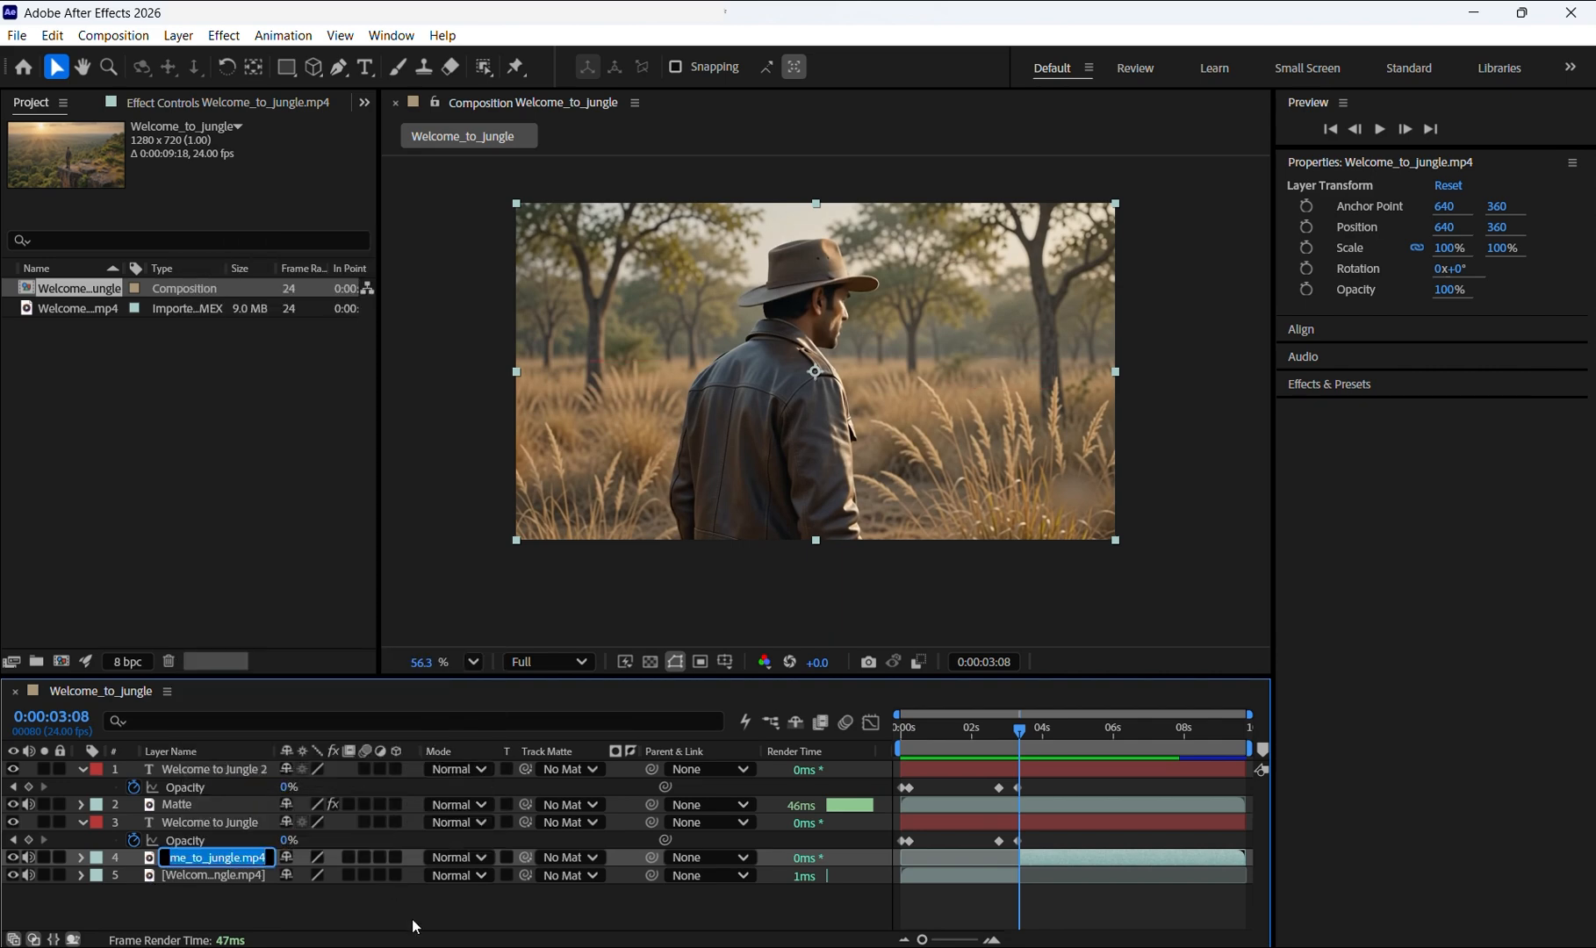
pyautogui.write('Sec')
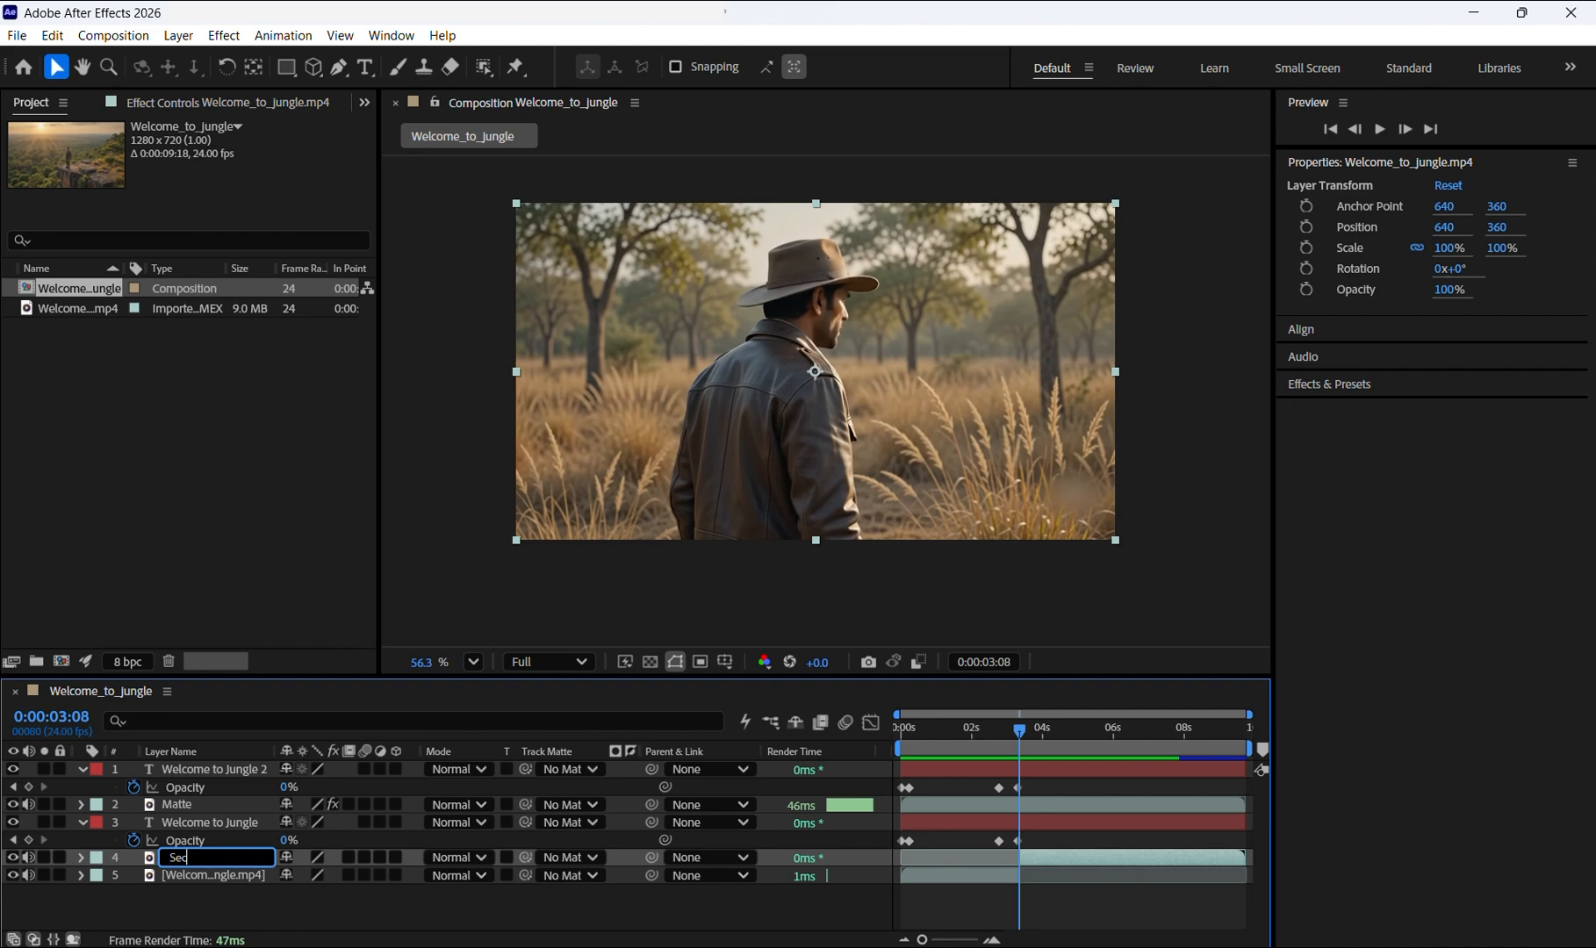
pyautogui.write('ond clip')
pyautogui.press('Return')
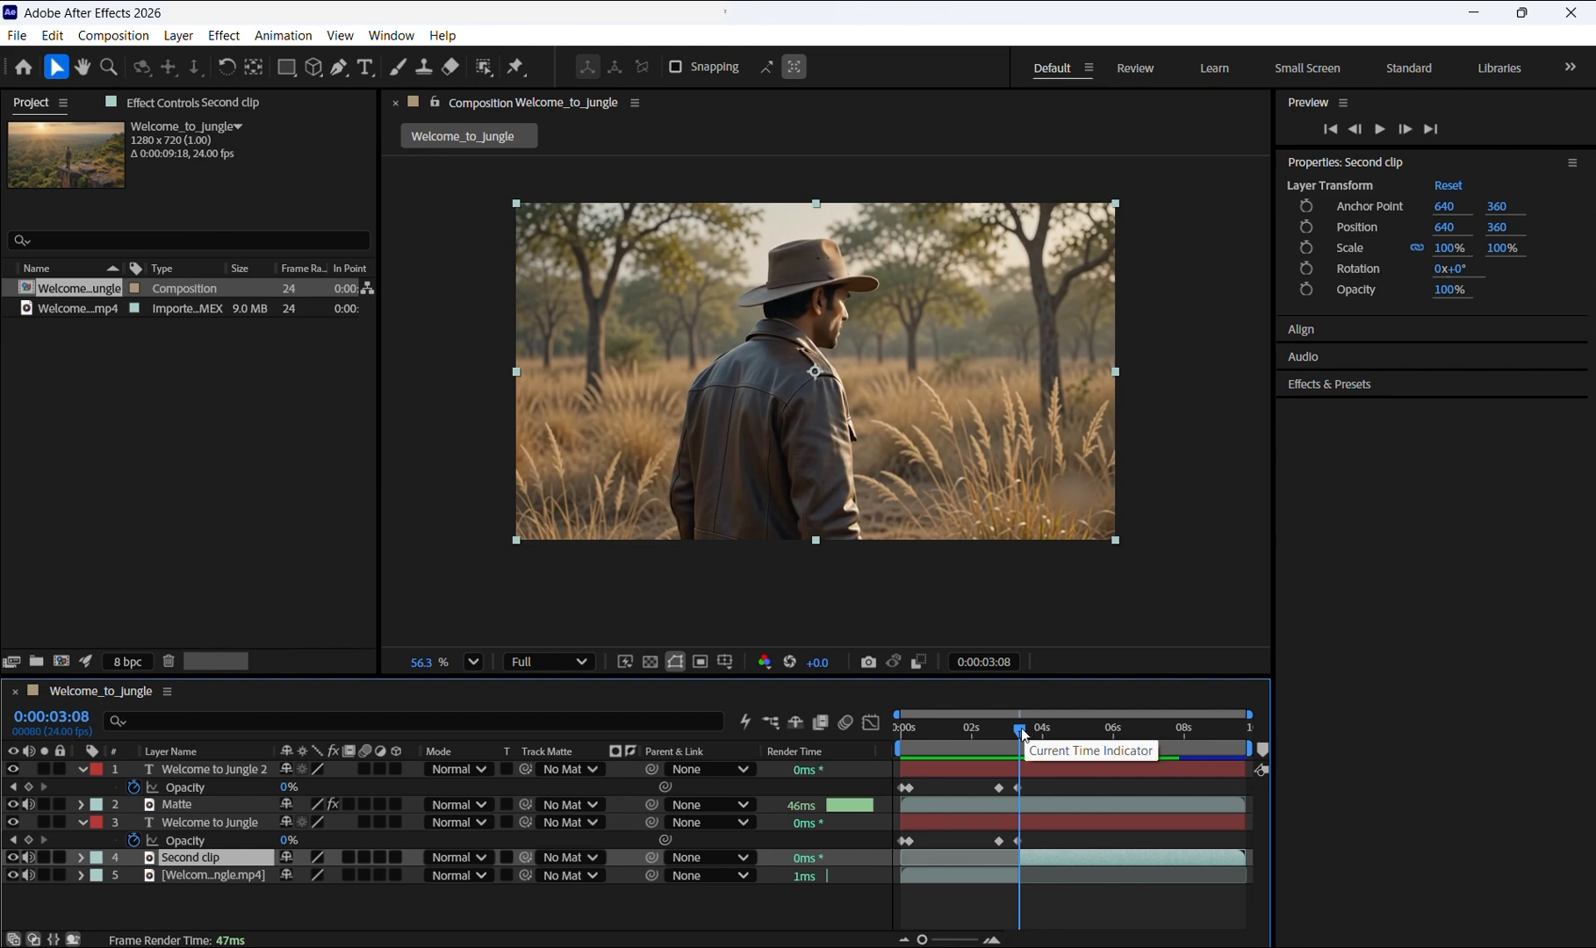
# Step: Open the Second clip layer at 0:00:04:07 and select the man with the Object Matte tool
pyautogui.press('space')
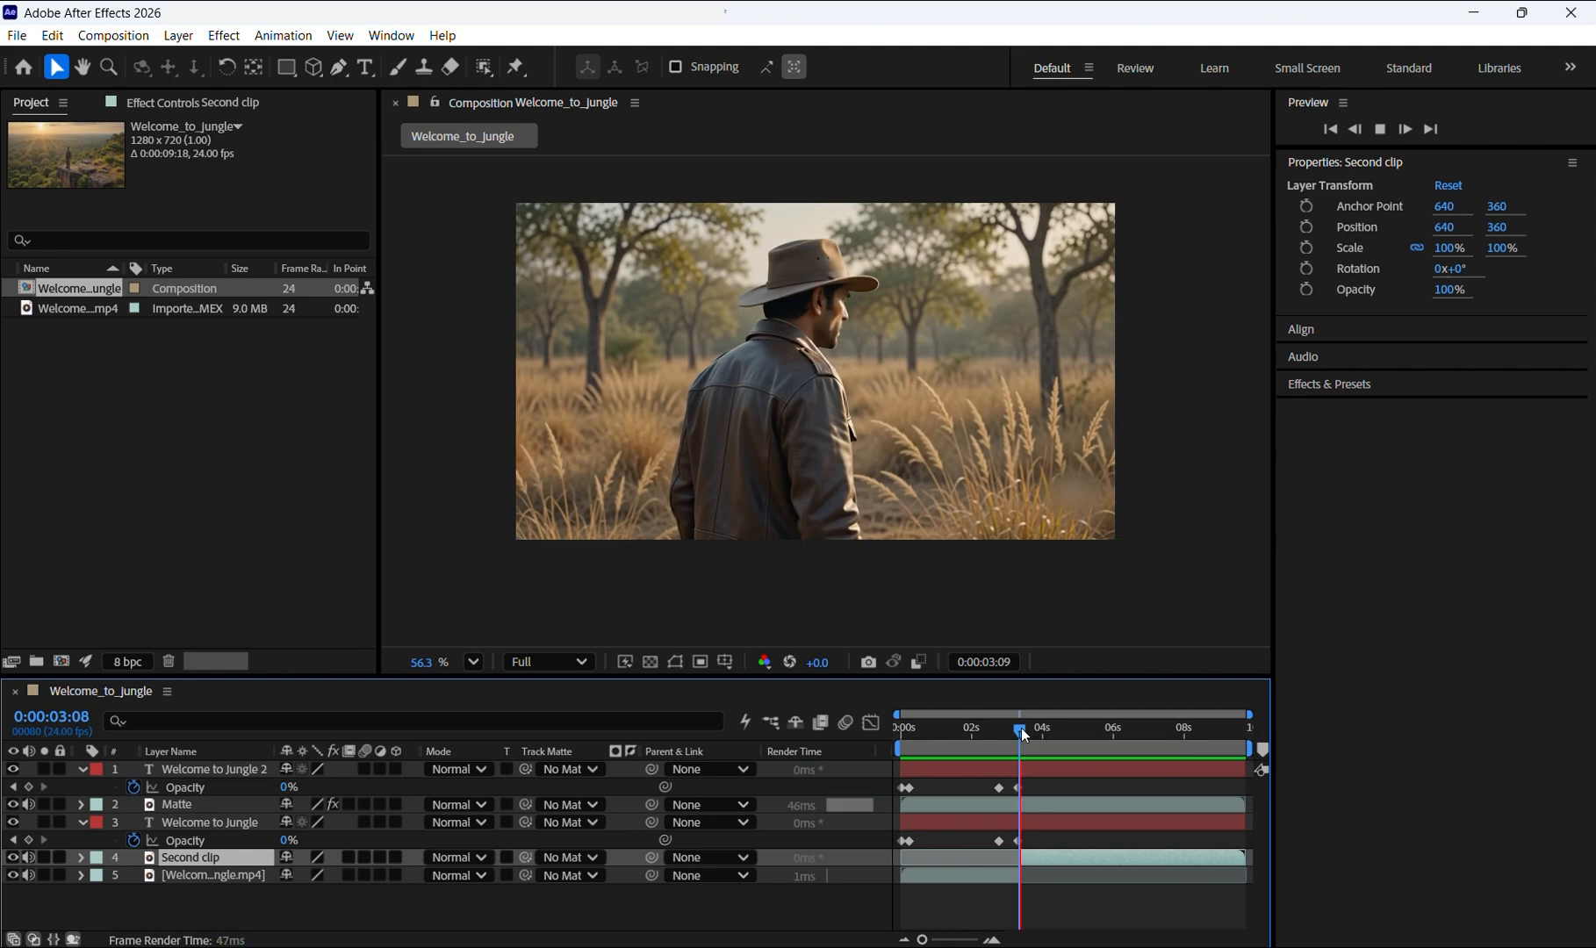
pyautogui.press('space')
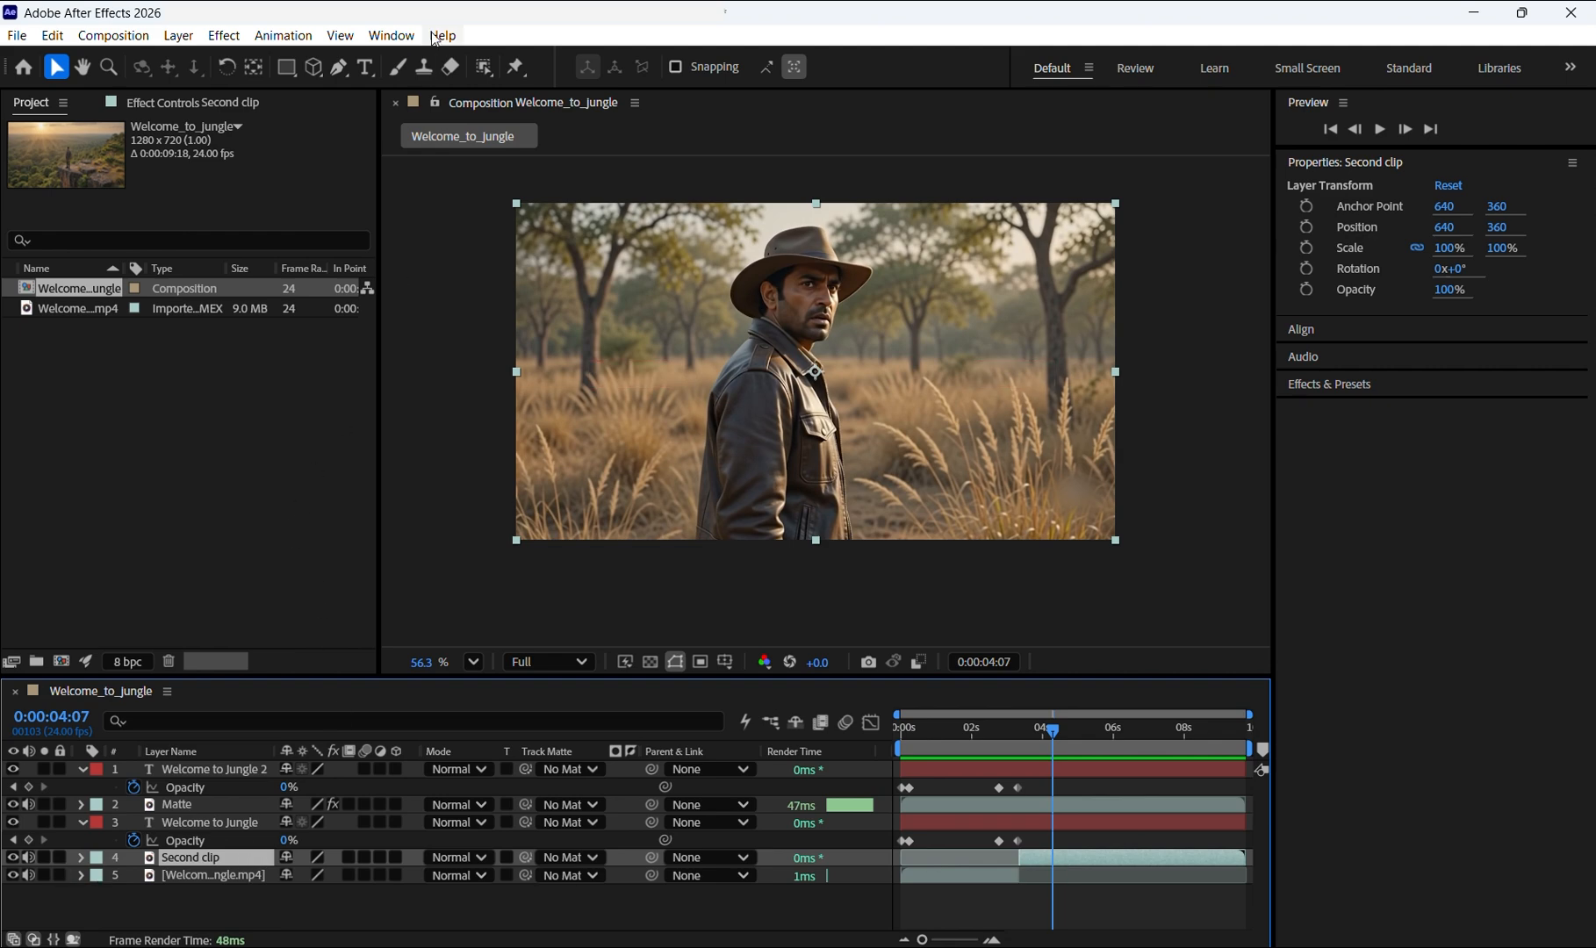
pyautogui.click(488, 75)
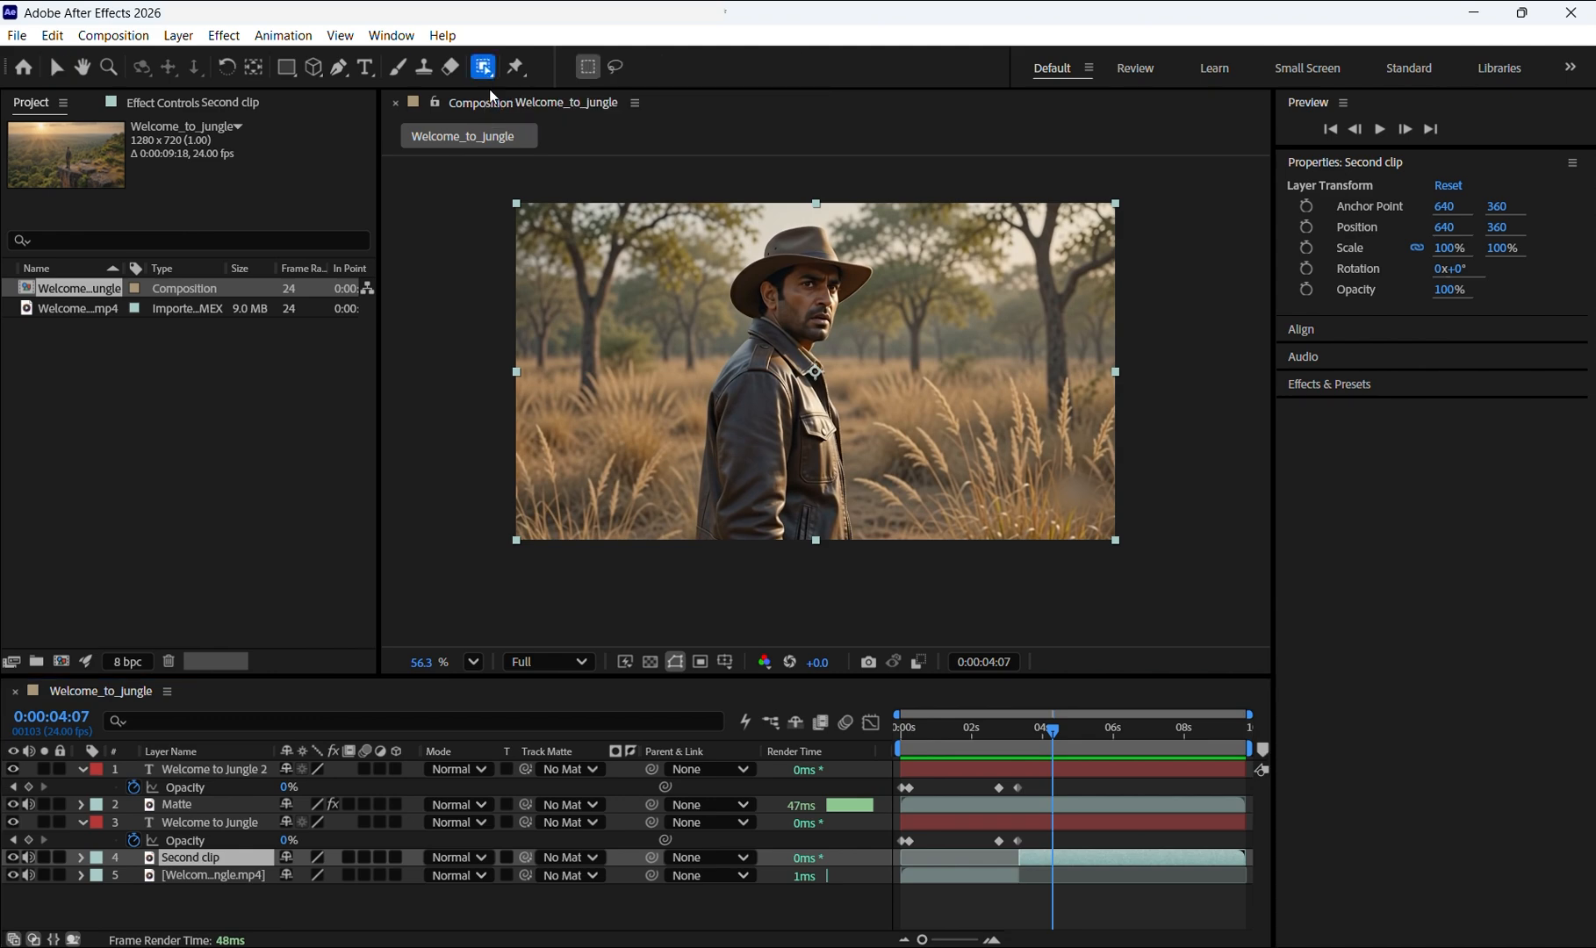
pyautogui.doubleClick(1081, 856)
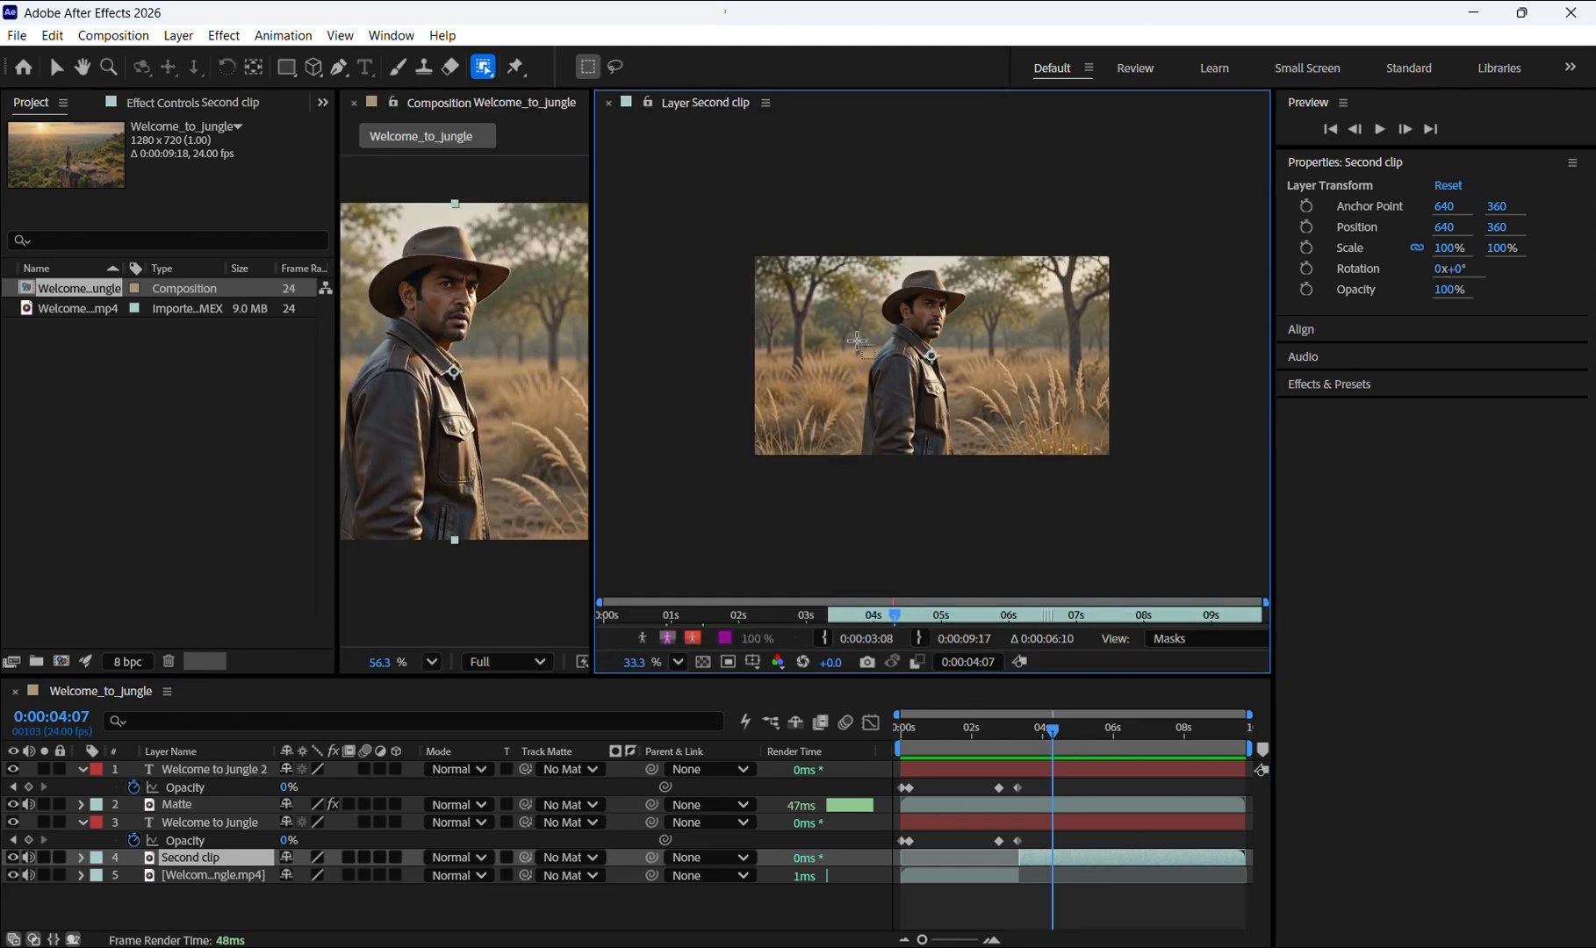
pyautogui.moveTo(932, 361); pyautogui.dragTo(923, 444)
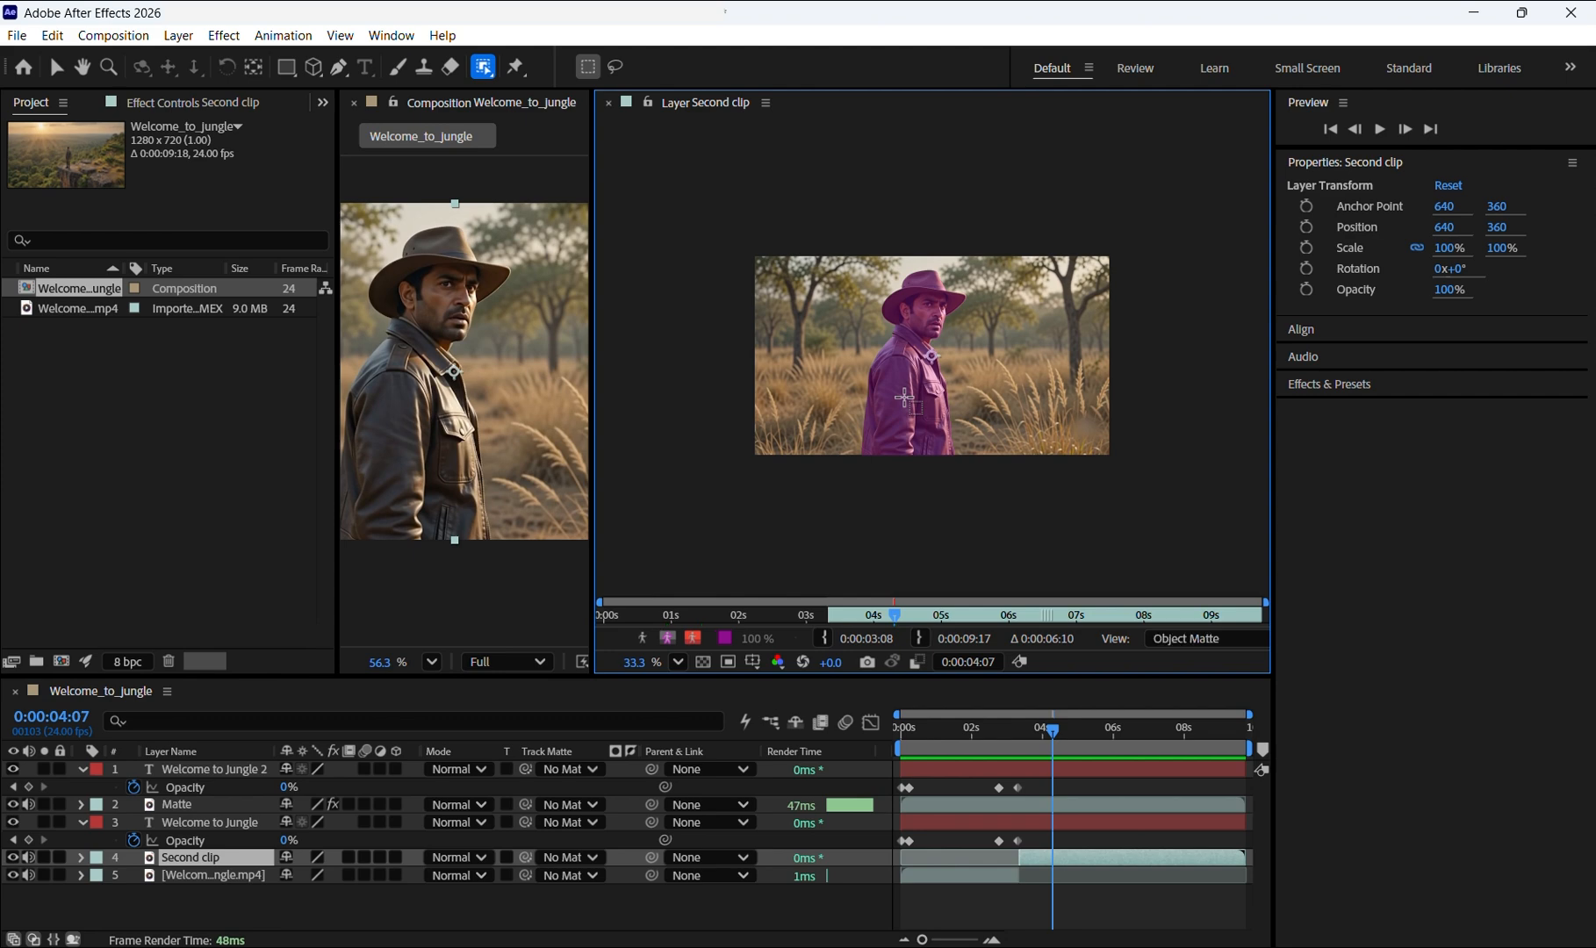
pyautogui.click(904, 397)
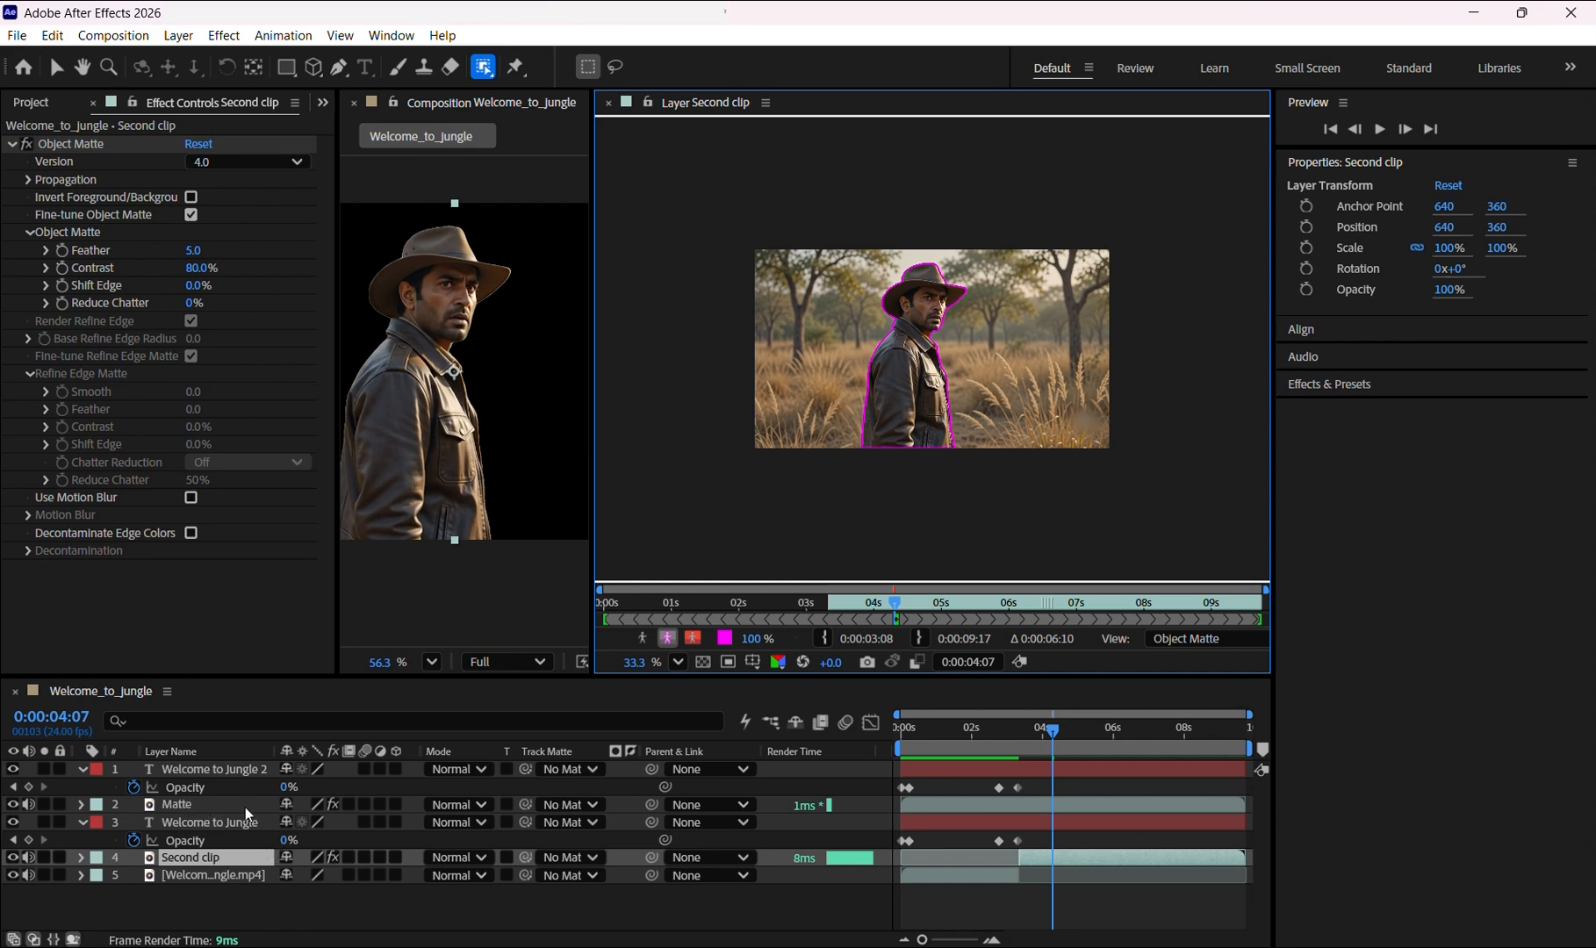
pyautogui.moveTo(909, 786)
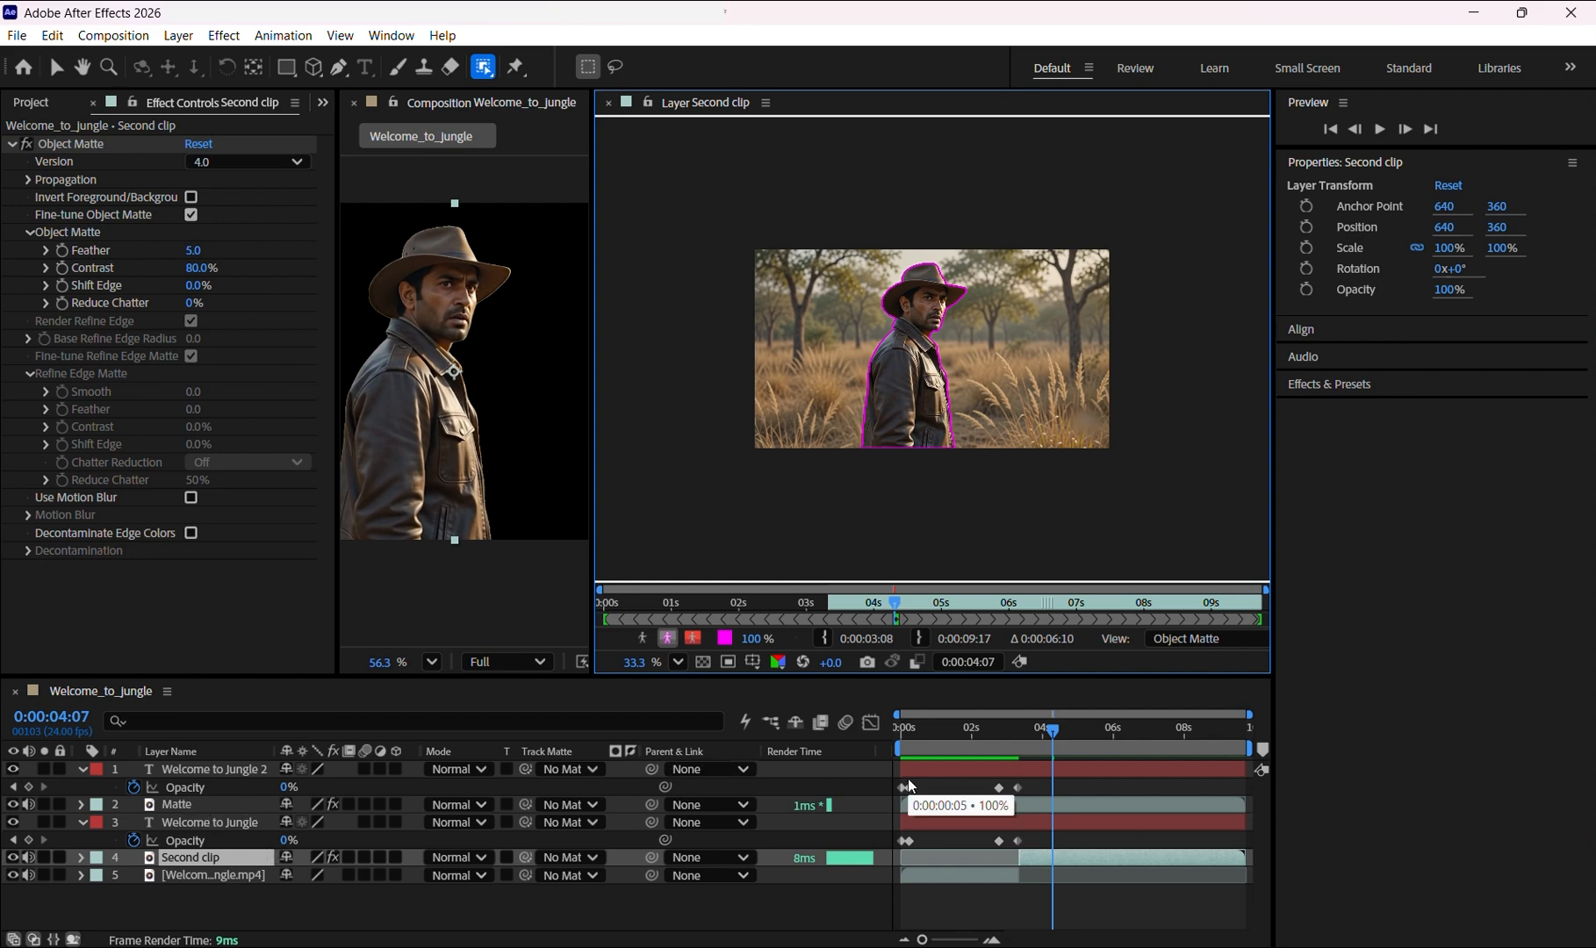